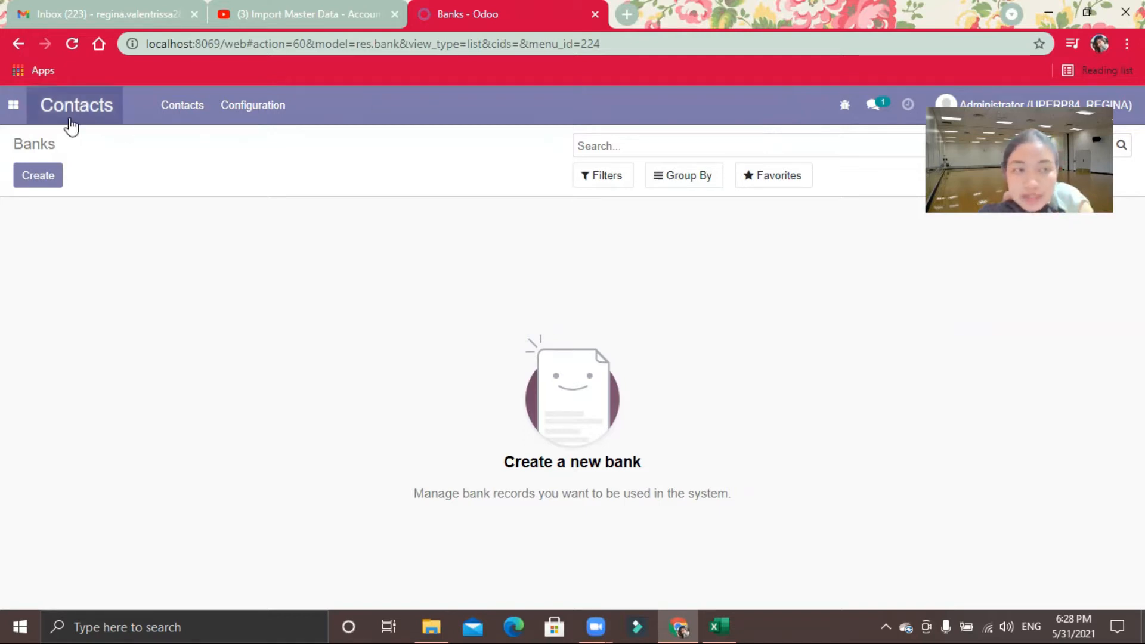
click(21, 111)
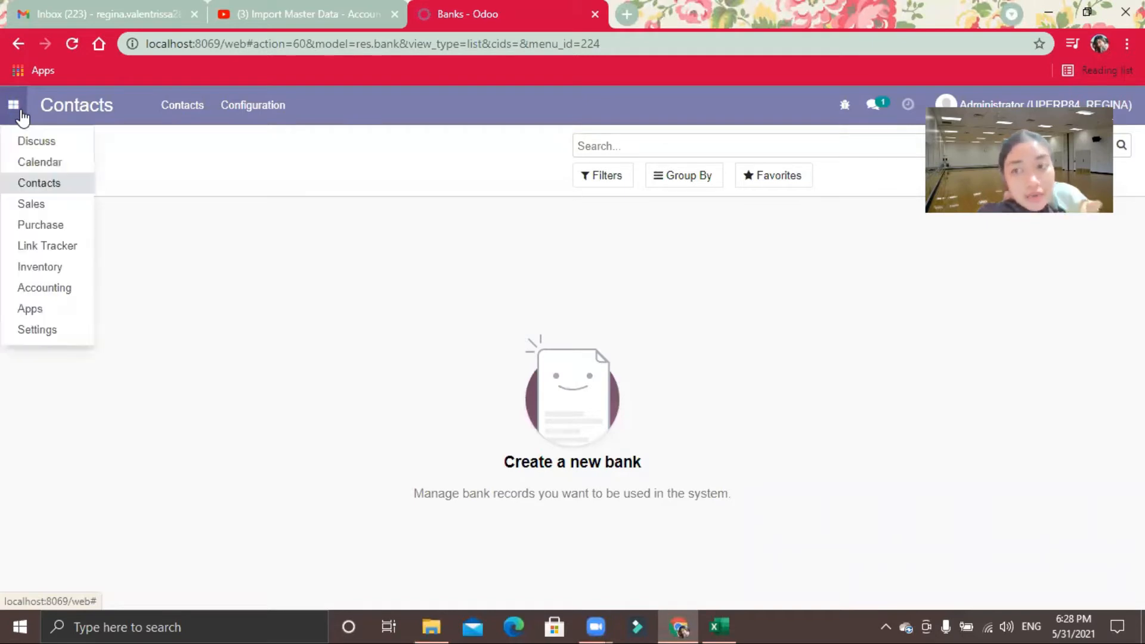
click(247, 102)
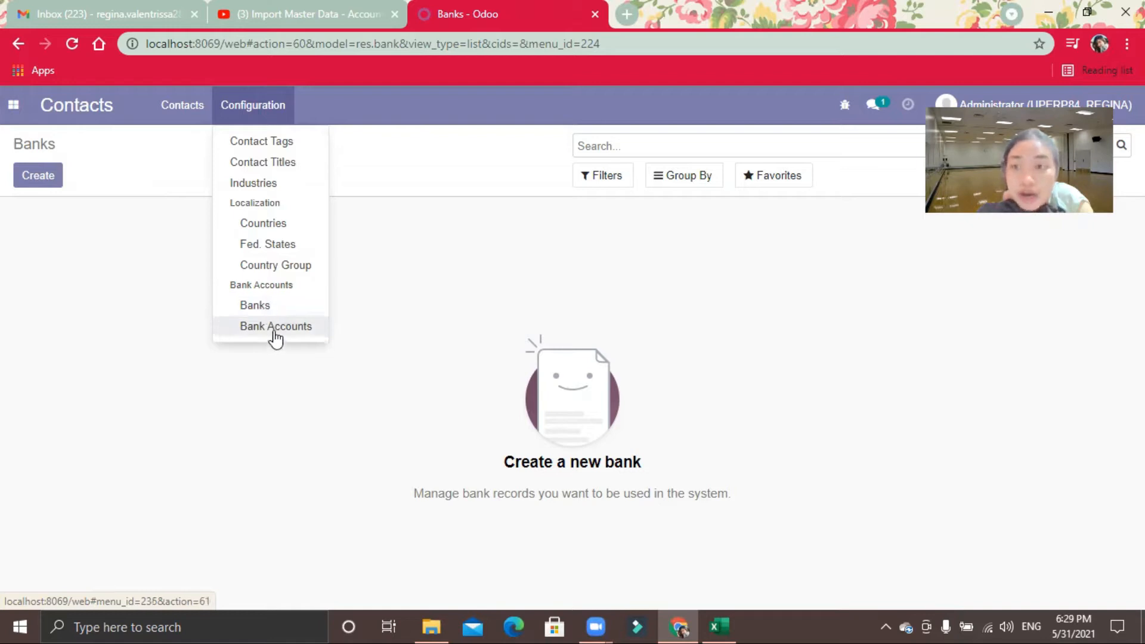
click(181, 380)
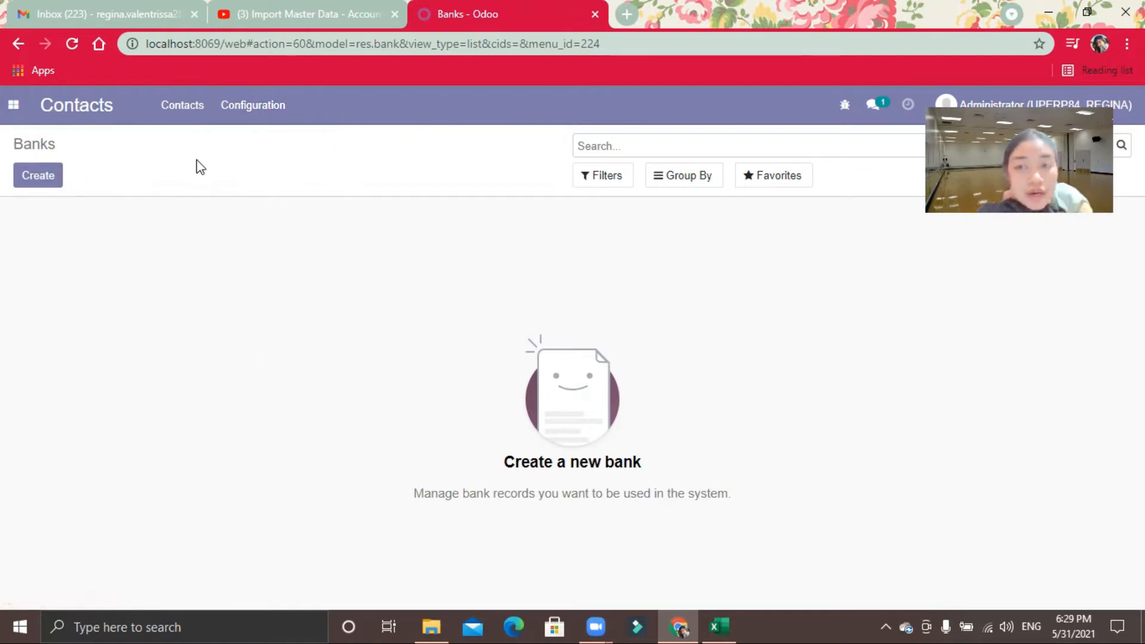
click(13, 105)
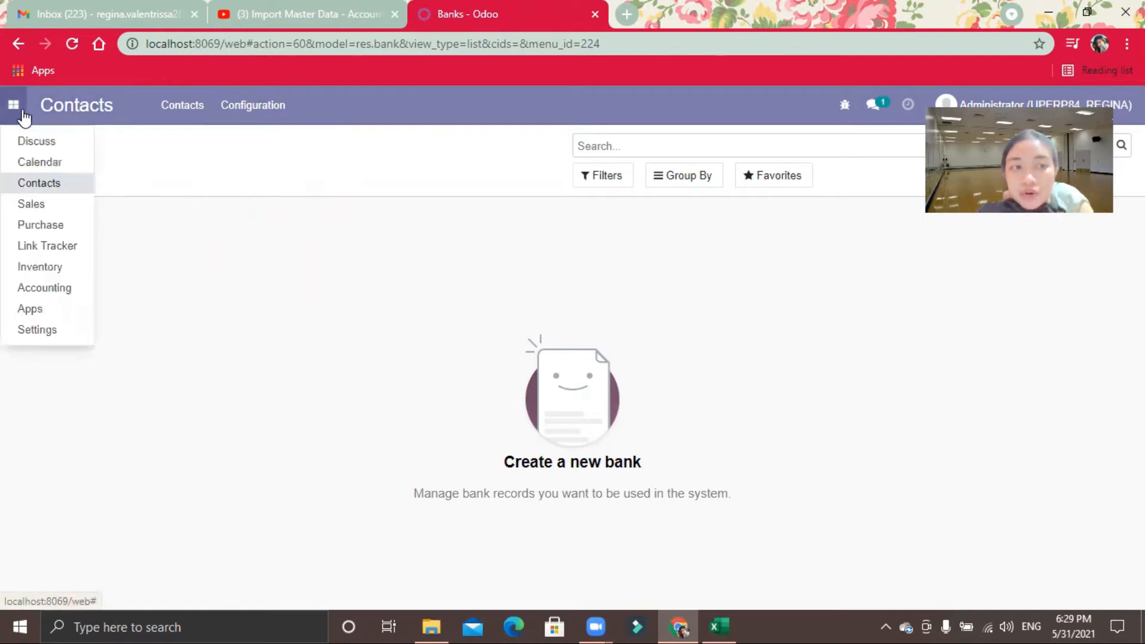
click(270, 122)
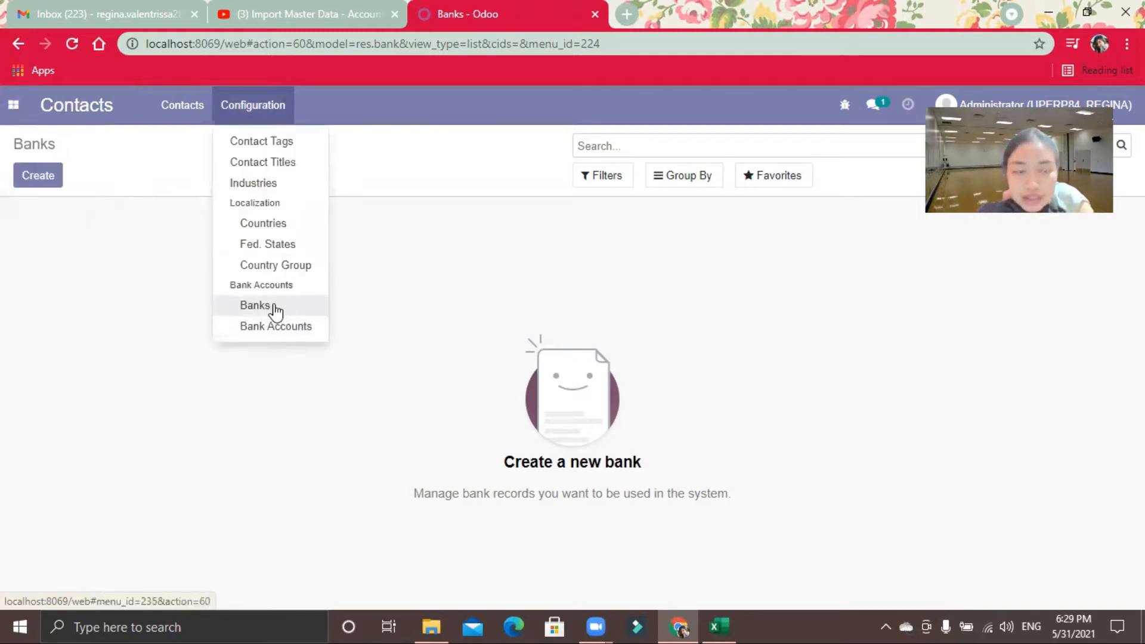
click(87, 391)
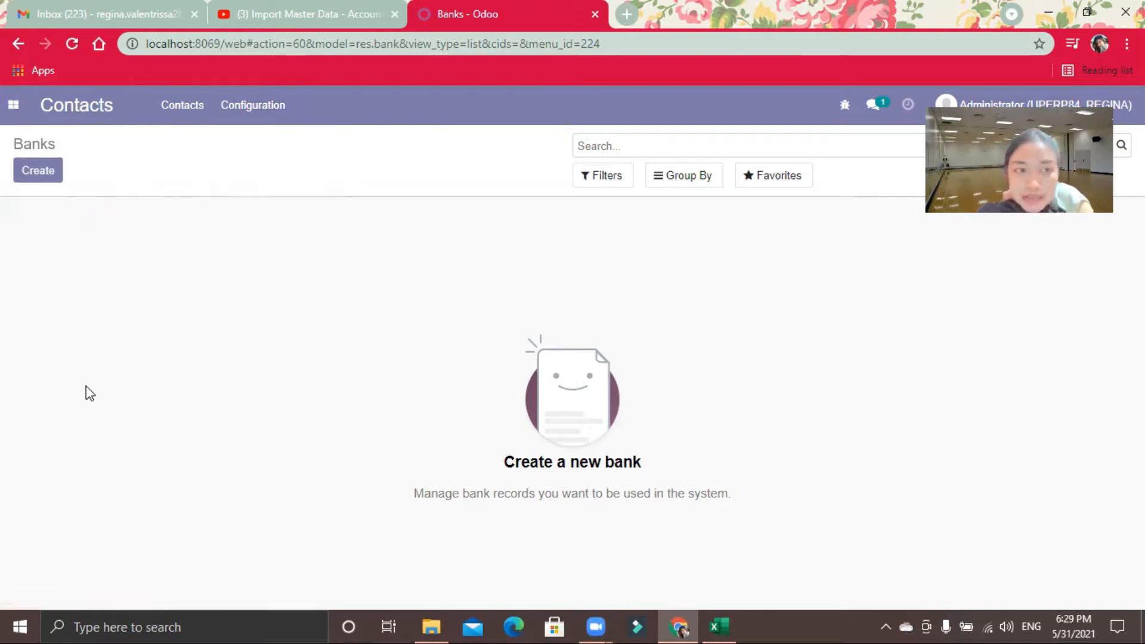
Step: Open the general settings and look through them for the Import & Export option
click(10, 105)
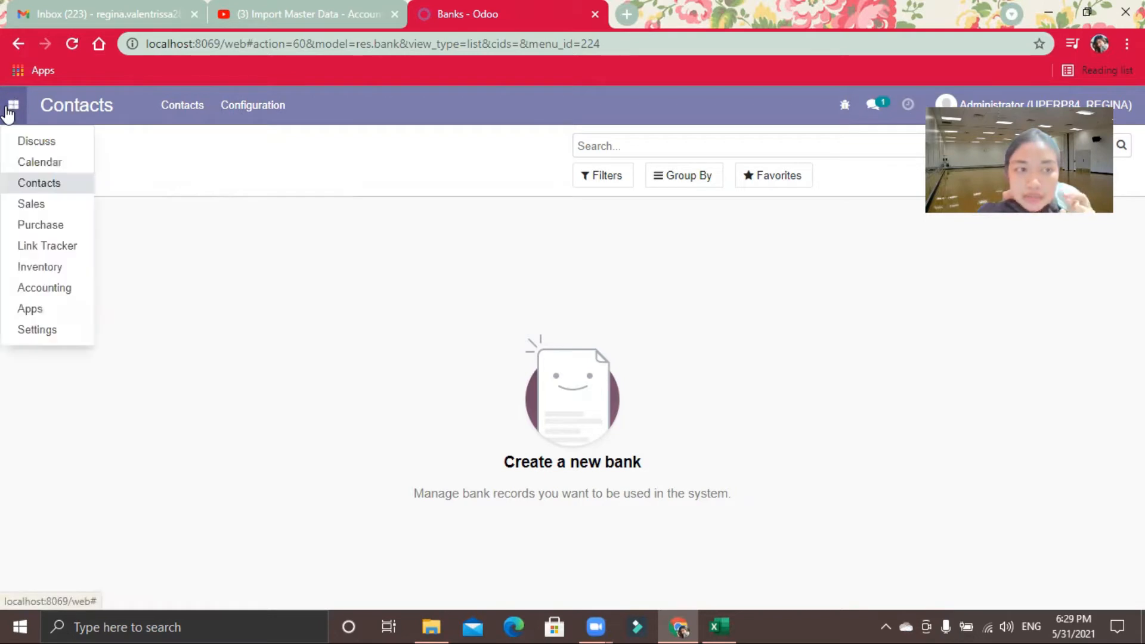
click(29, 335)
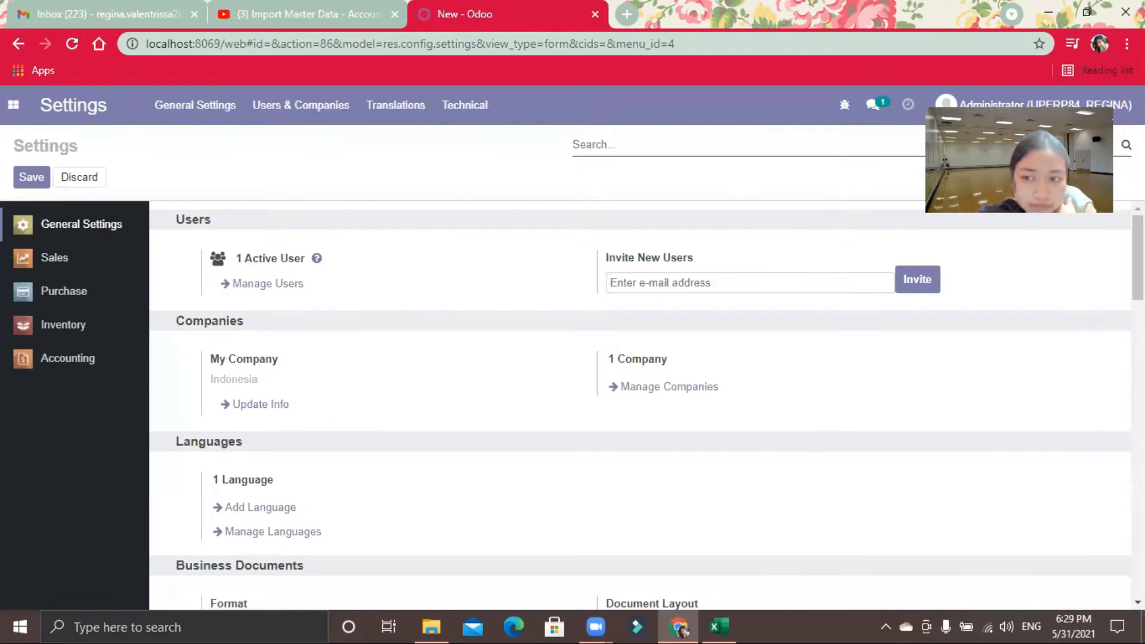
scroll(640, 405, down, 15)
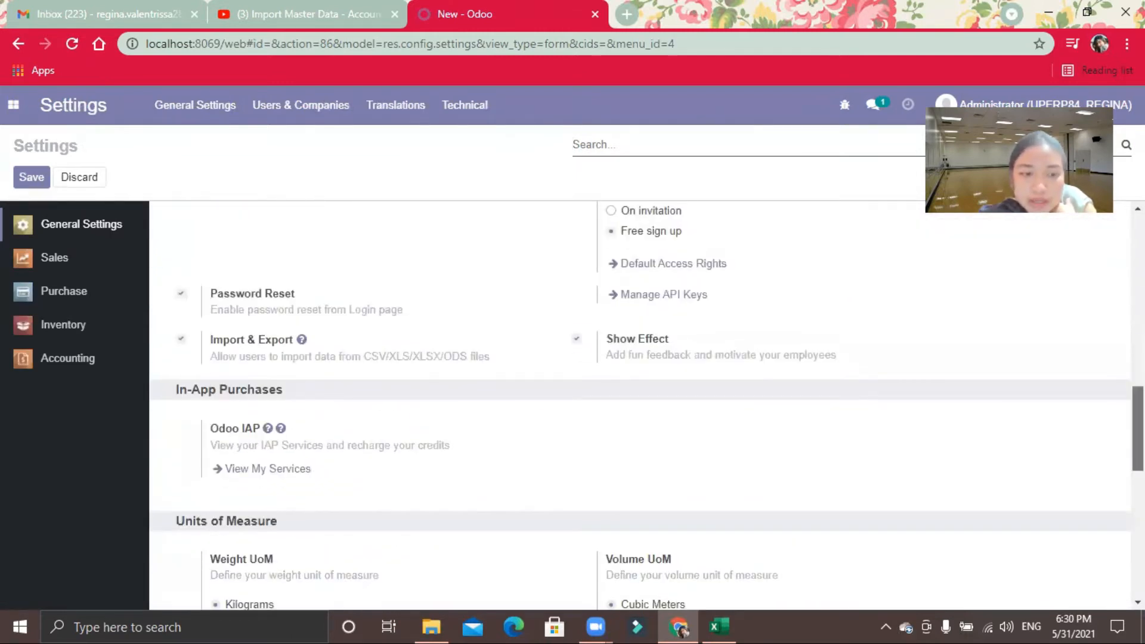
scroll(647, 406, down, 10)
scroll(702, 517, down, 2)
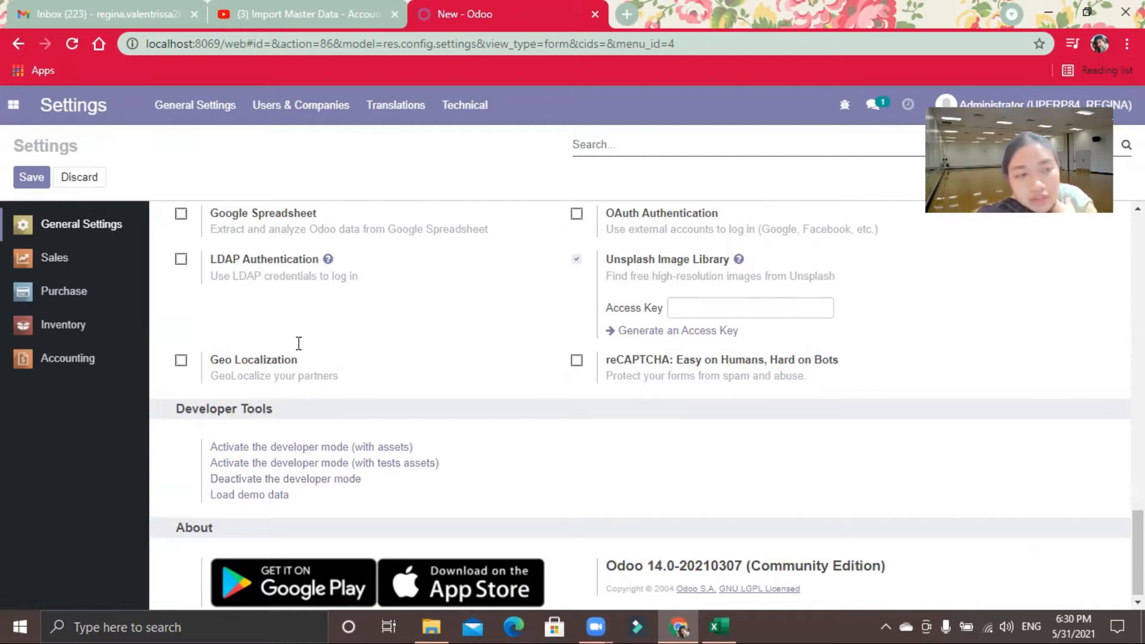
Step: Open the list of banks in the configuration of Contacts
click(23, 117)
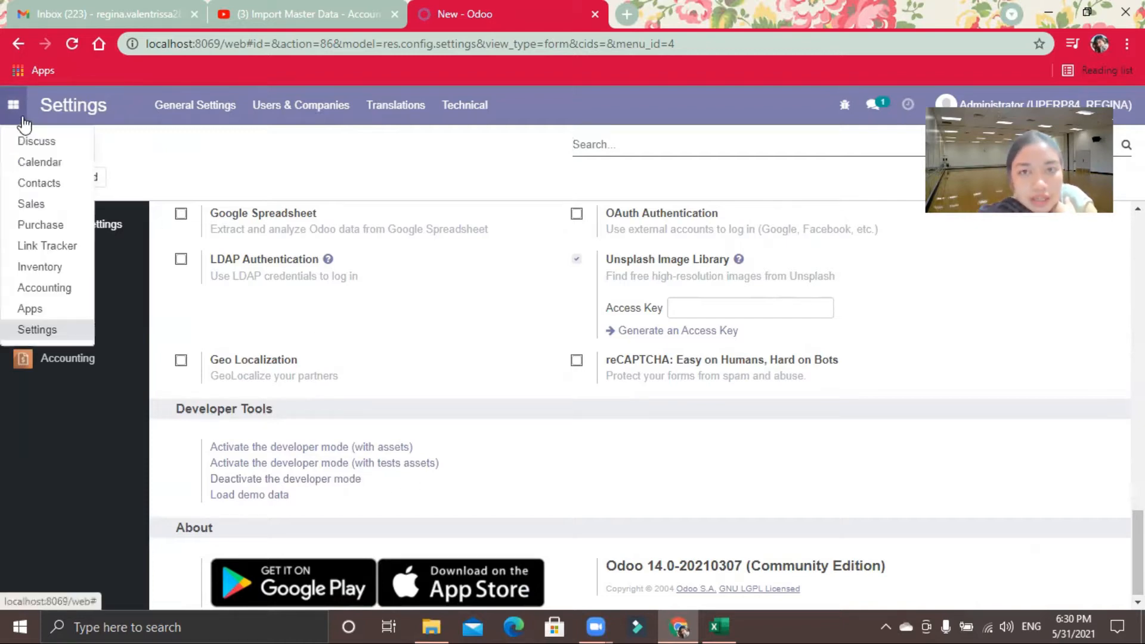
click(48, 187)
click(48, 188)
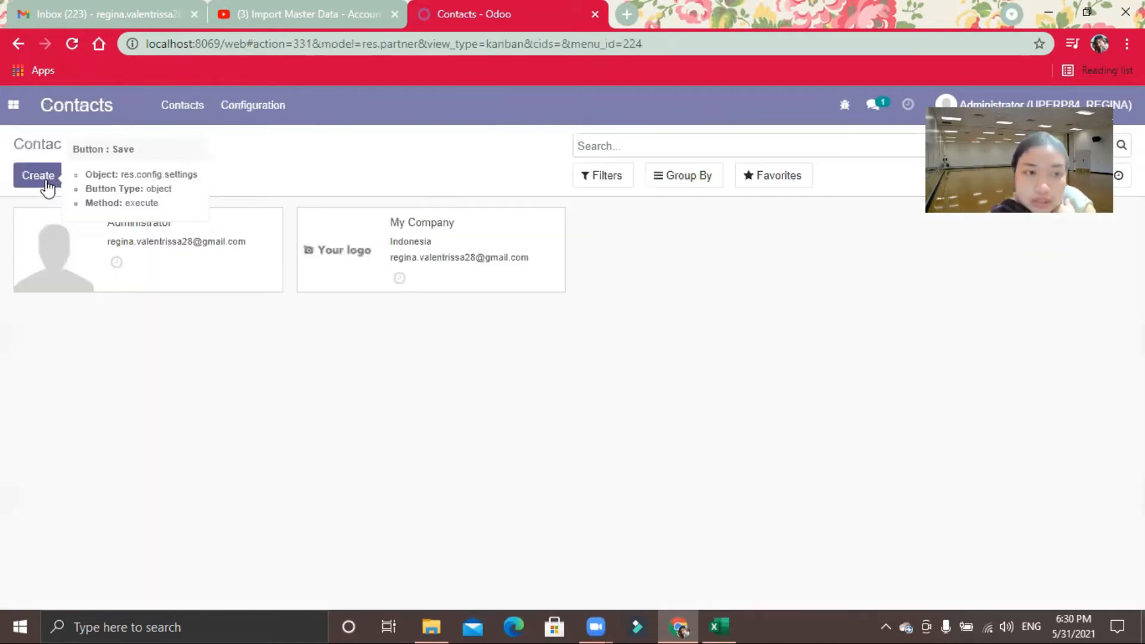
click(268, 114)
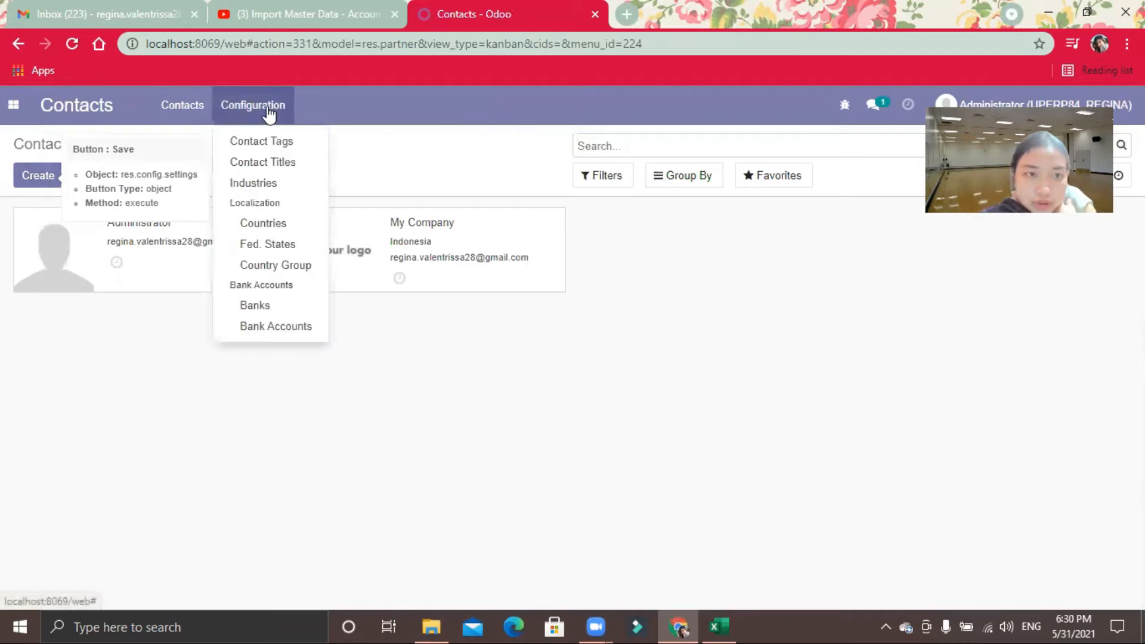
click(271, 308)
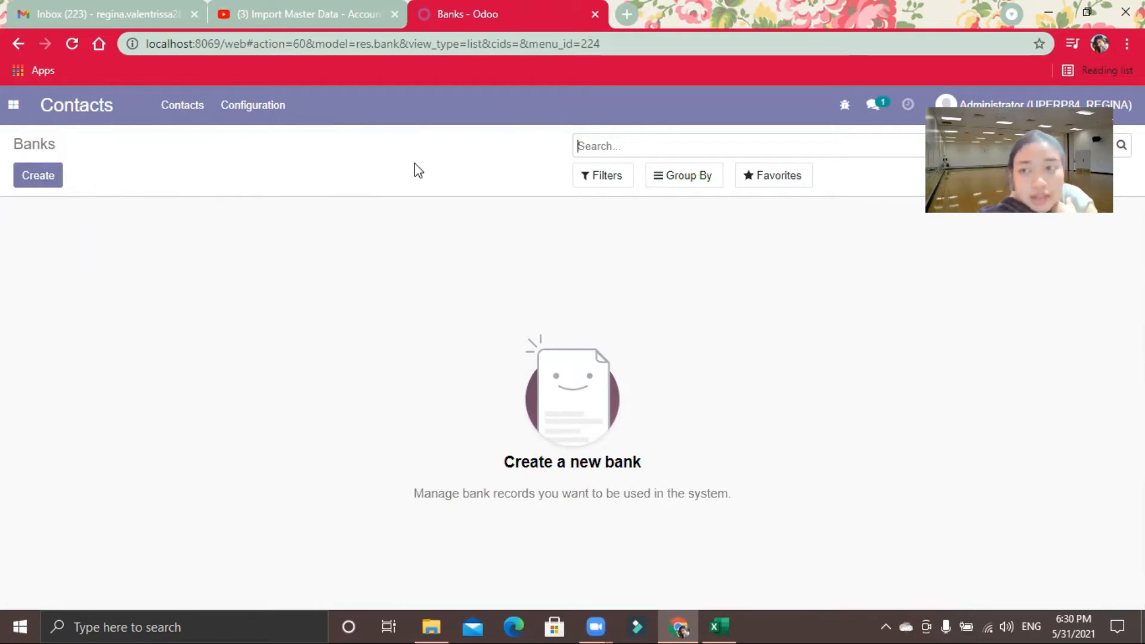
Step: Start a records import for banks and load the file 02 import.bank from the retail12-master folder
click(758, 190)
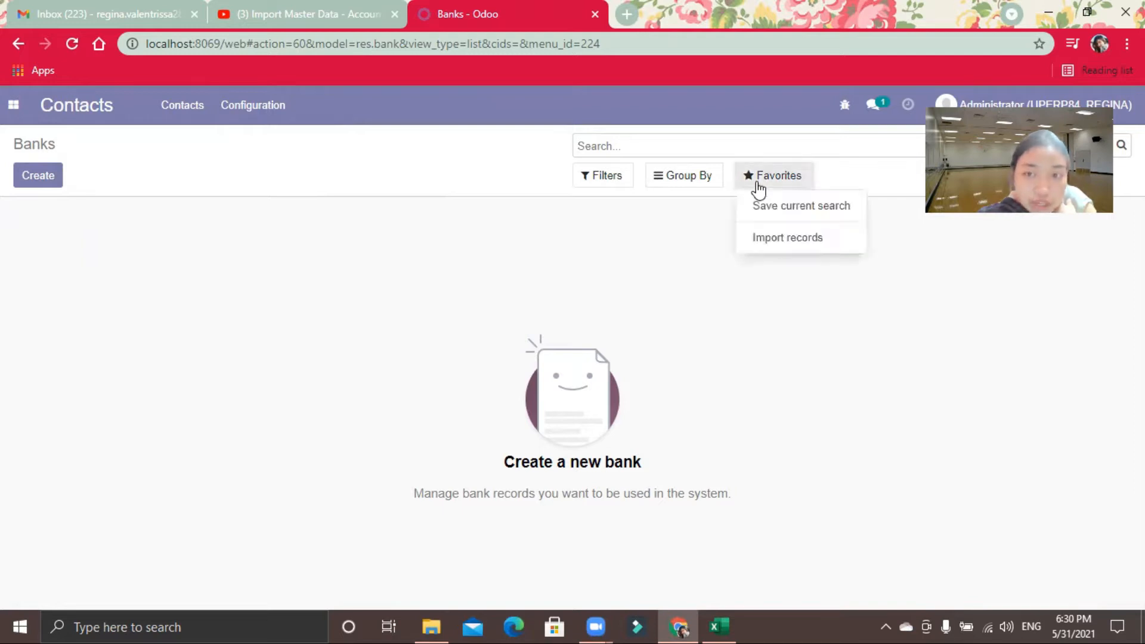
click(781, 246)
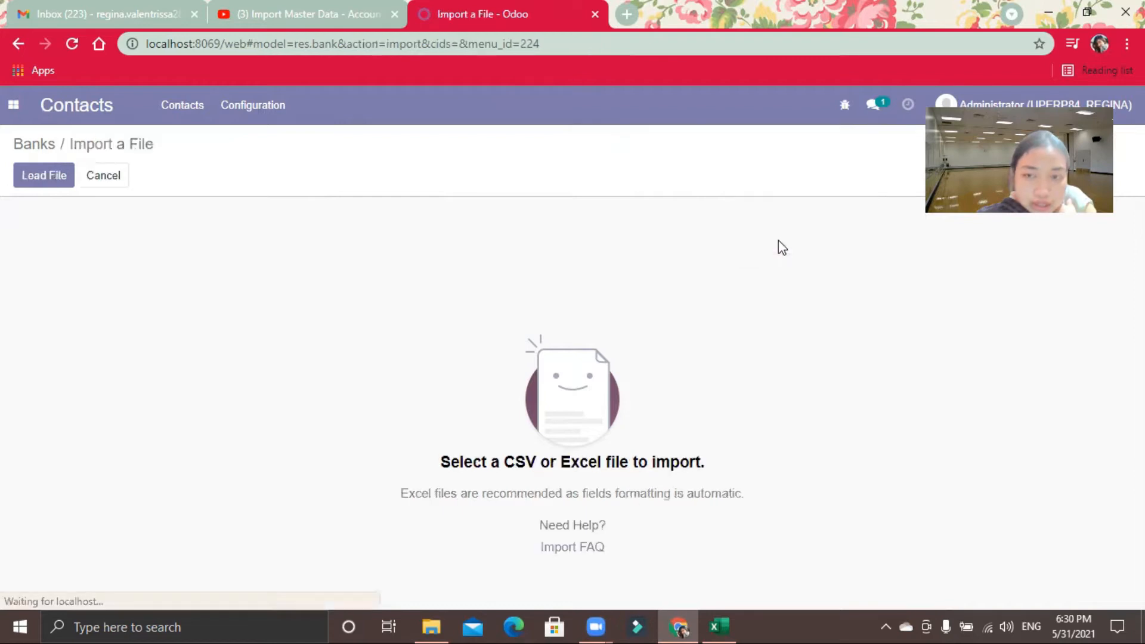
click(42, 176)
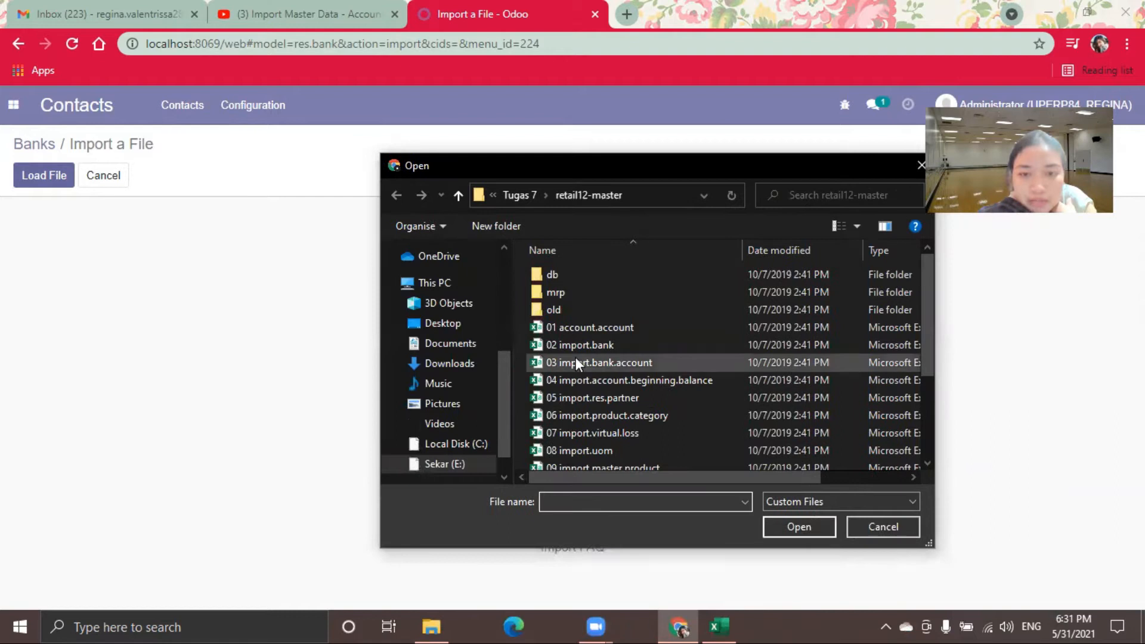
click(578, 346)
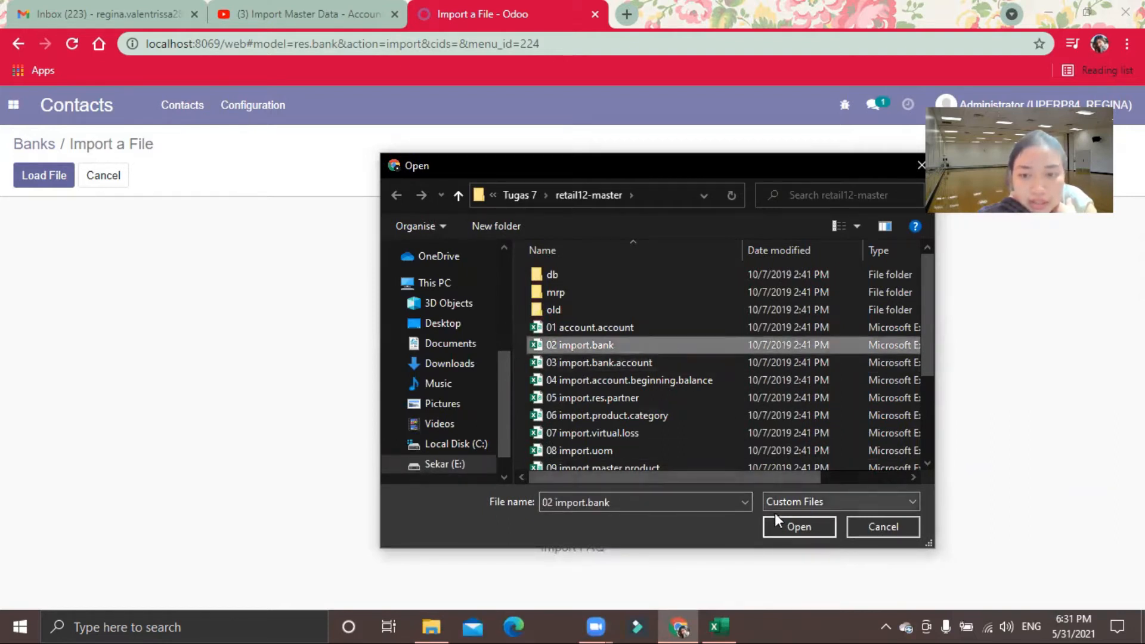
click(782, 526)
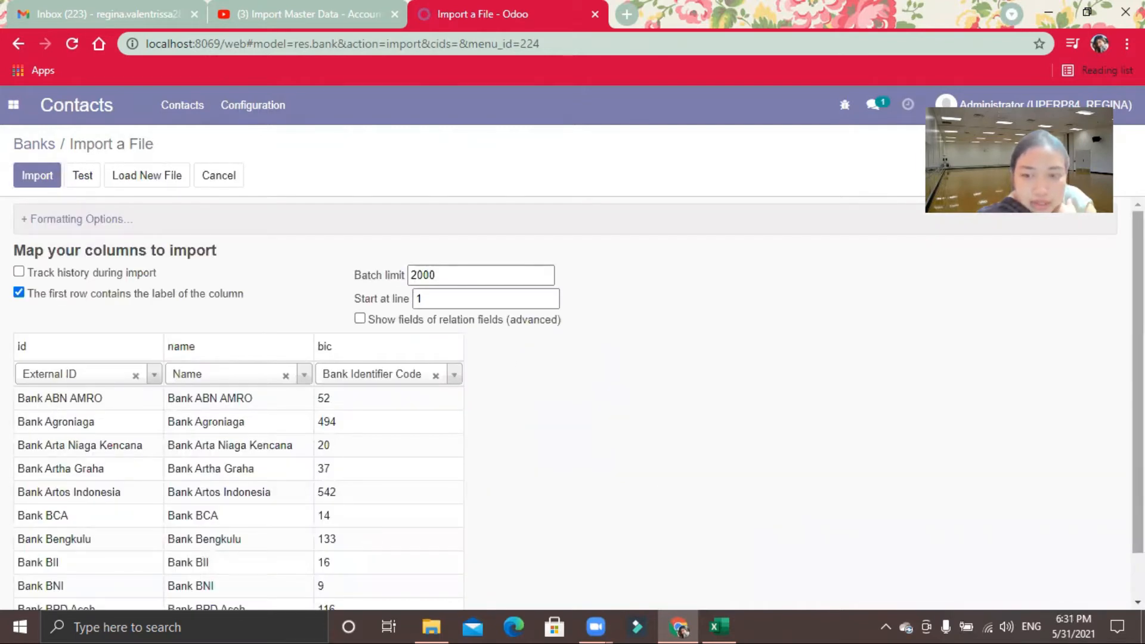
Step: Check the column mapping preview for id, name and bic, and run a test of the bank import
scroll(716, 482, down, 1)
scroll(596, 454, up, 1)
scroll(596, 454, down, 1)
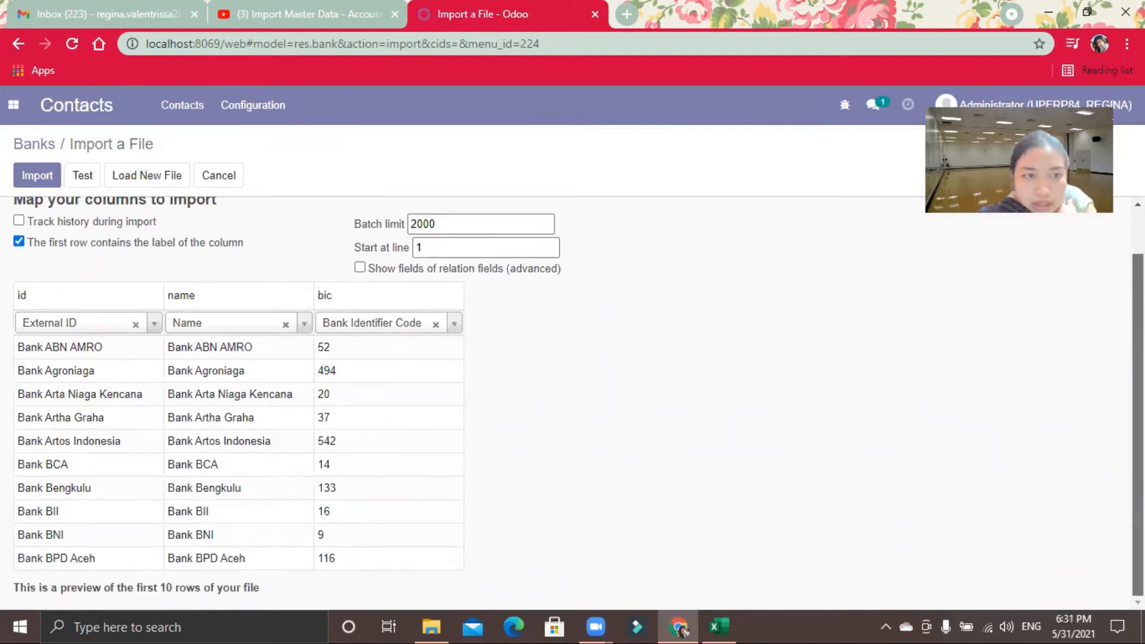
click(82, 177)
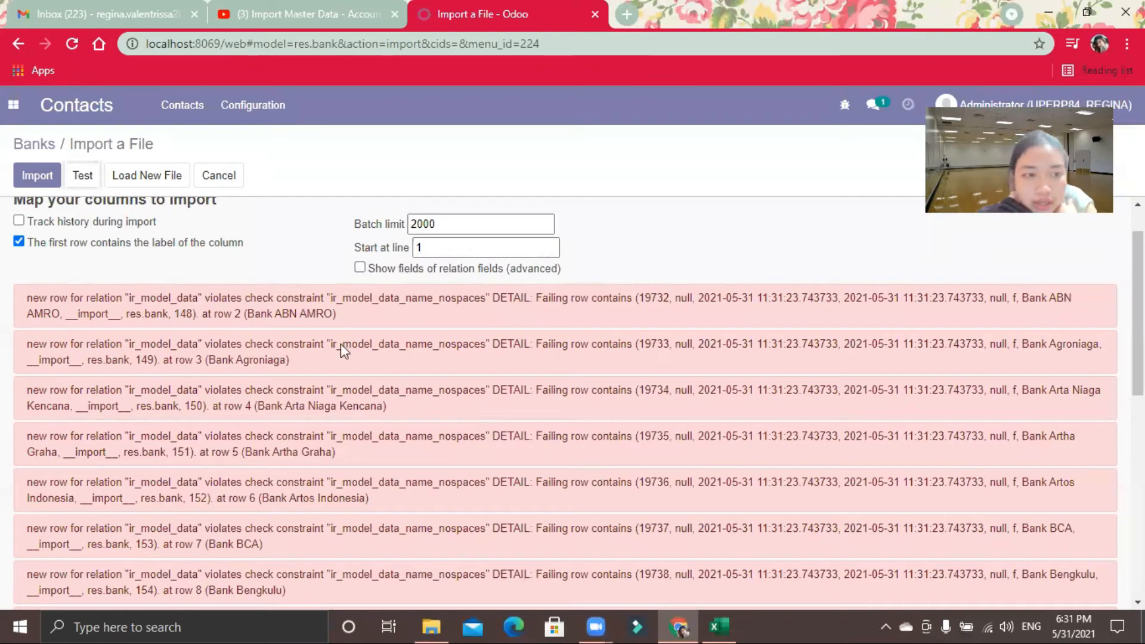
Step: Examine the bank import's test messages against the id column of the preview, and cancel the import
scroll(133, 319, down, 6)
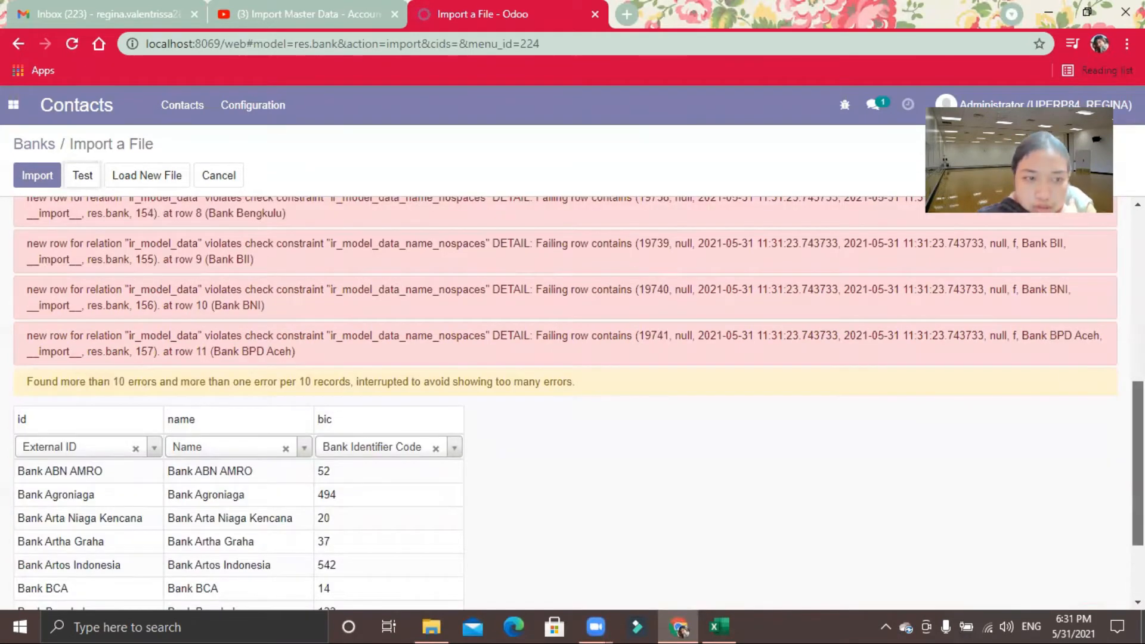
scroll(565, 403, up, 6)
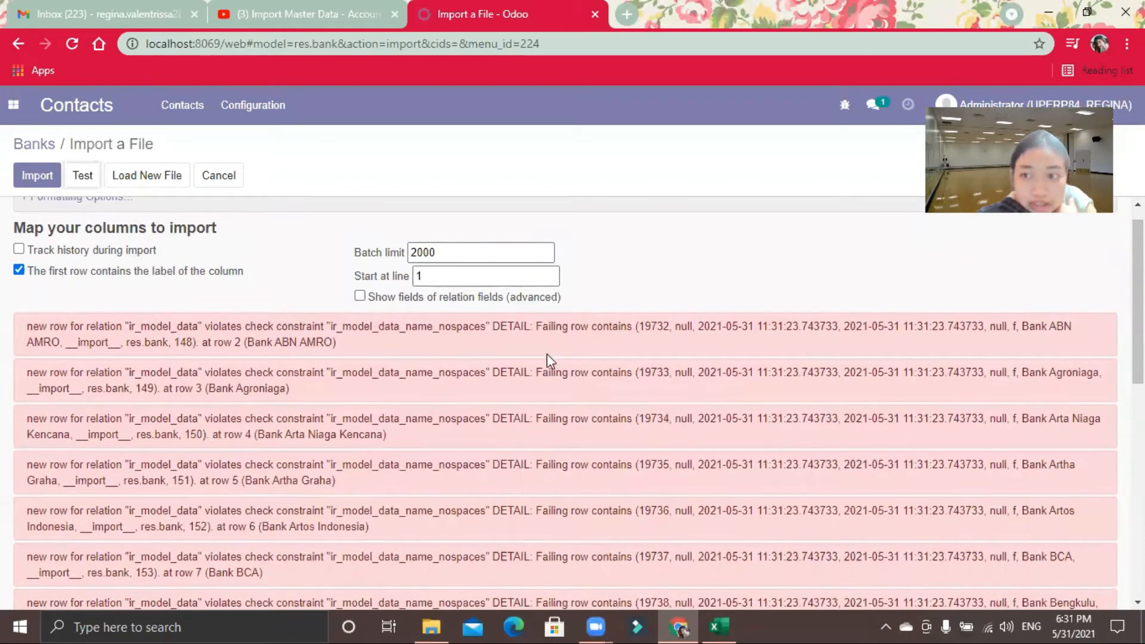
scroll(546, 353, down, 1)
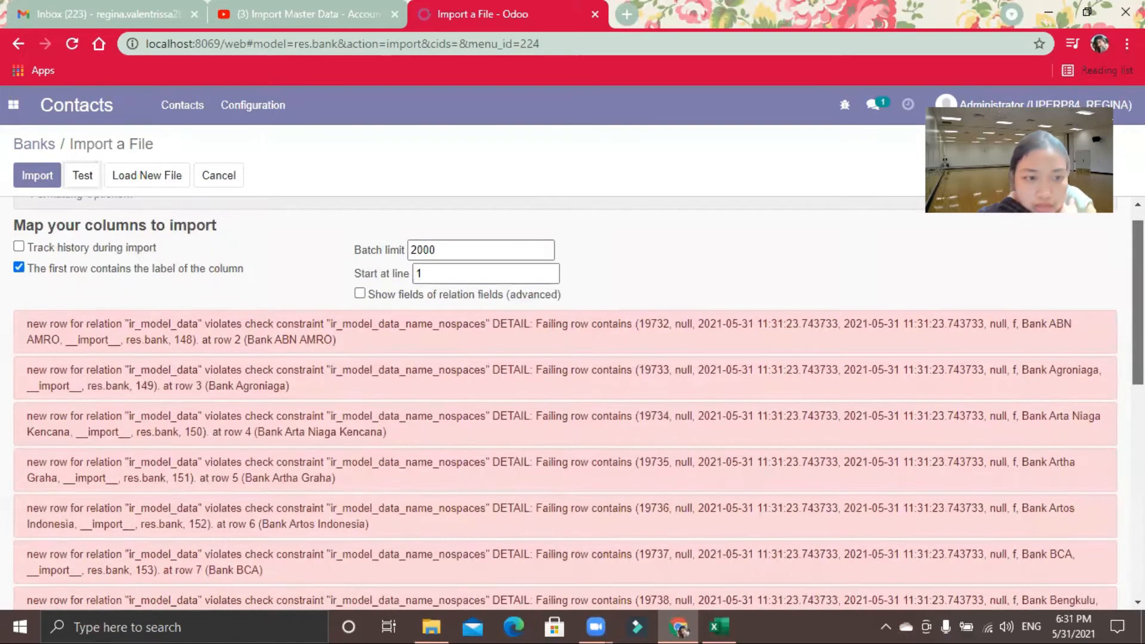
scroll(1101, 582, down, 9)
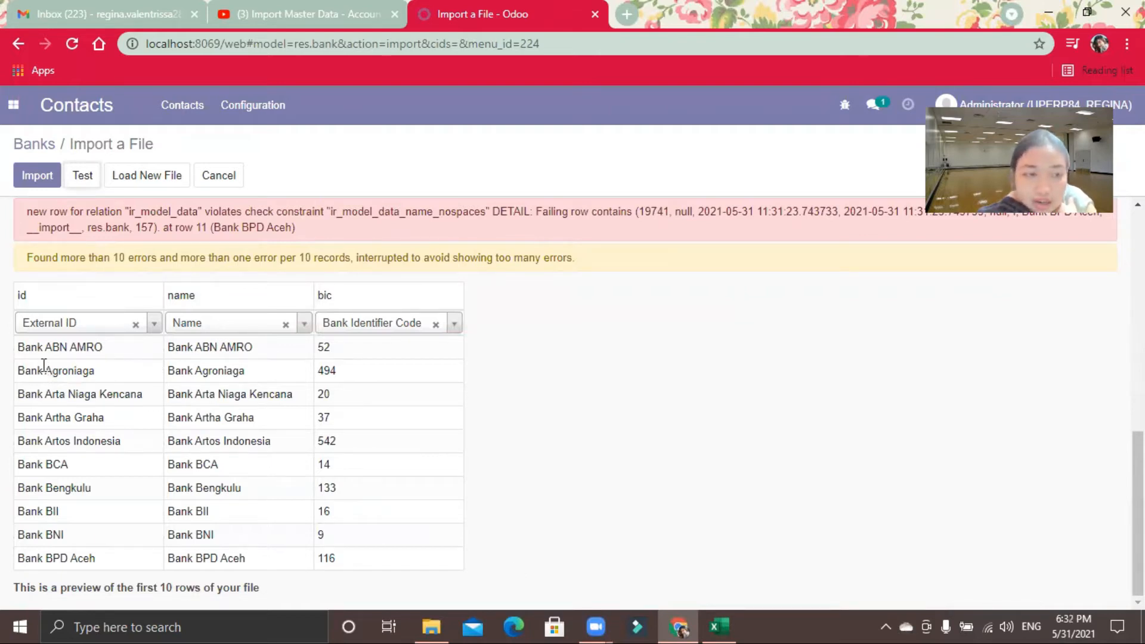
mouse_move(1138, 483)
mouse_down()
mouse_move(1138, 462)
mouse_move(1138, 483)
mouse_move(1138, 463)
mouse_move(1138, 473)
mouse_up()
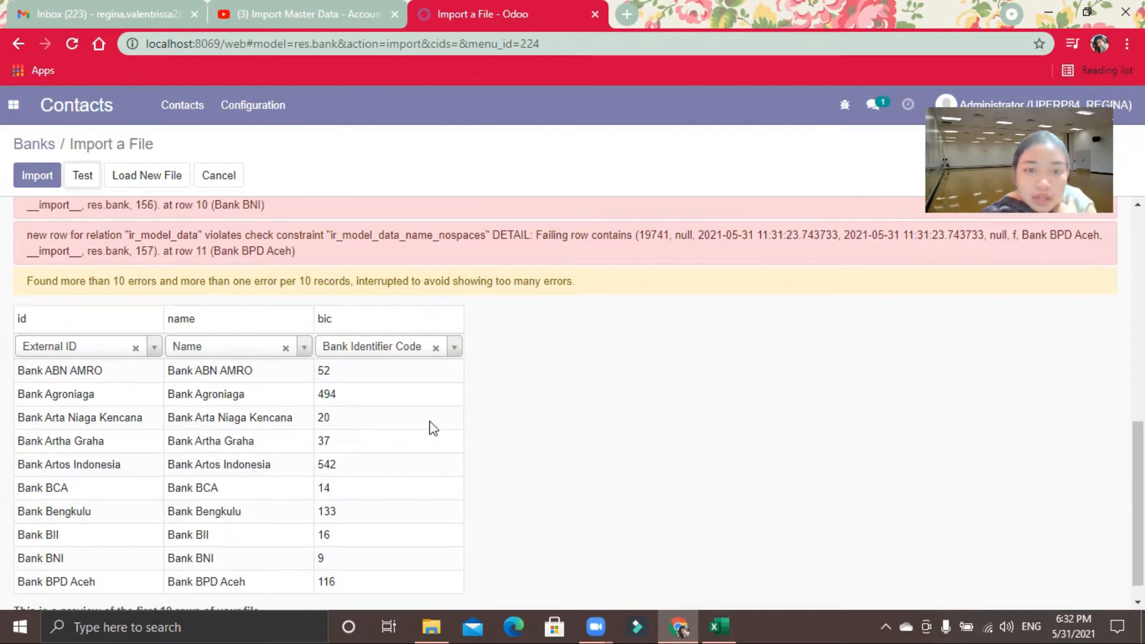
drag(1138, 504, 1138, 293)
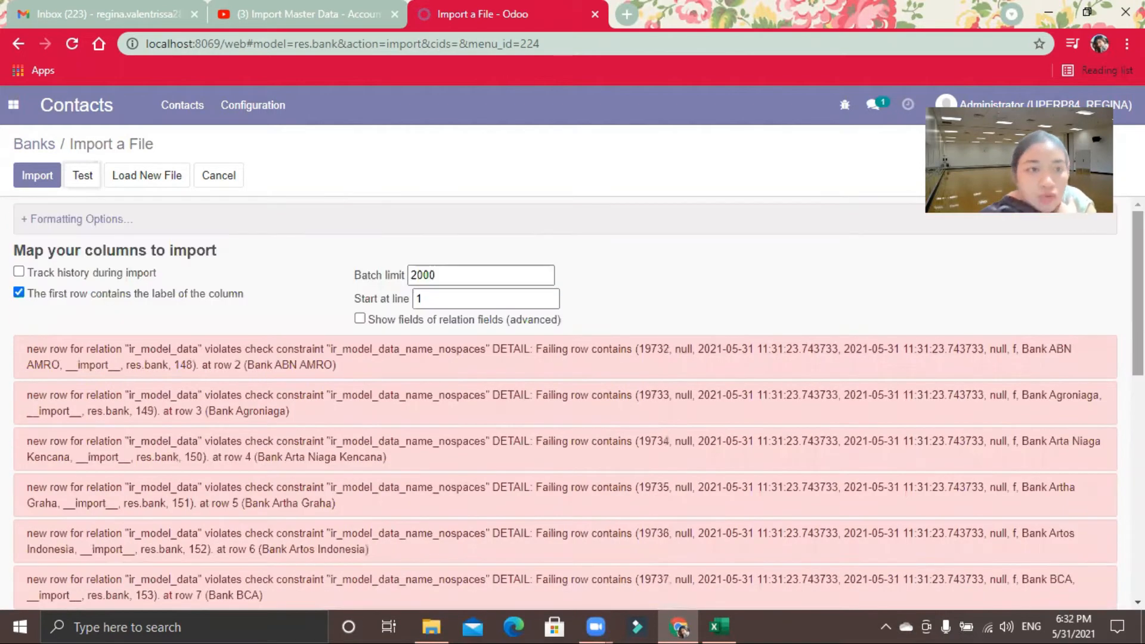
click(225, 180)
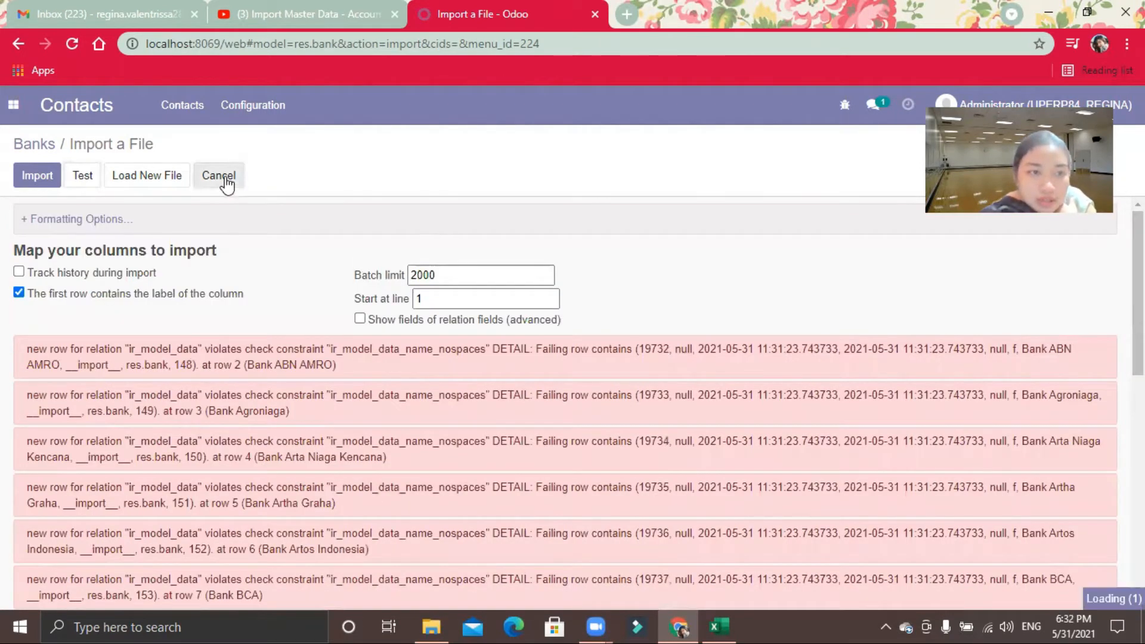
click(300, 345)
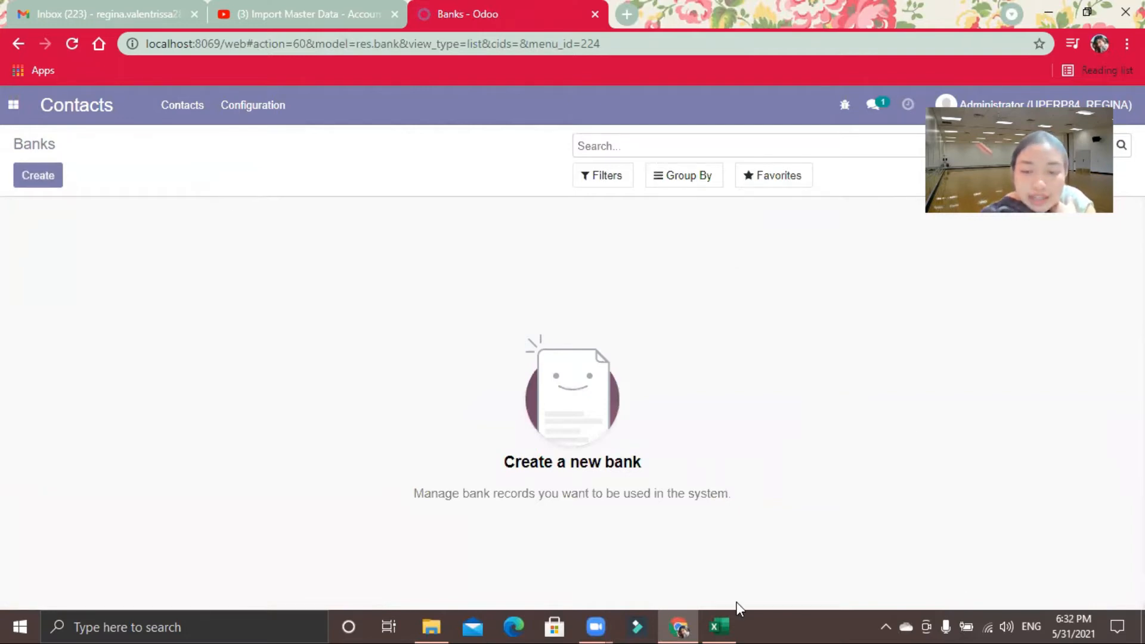
Step: Switch to the 02 import.bank workbook in Excel and change the id in cell A2 to Bank_ABN_AMRO
click(726, 625)
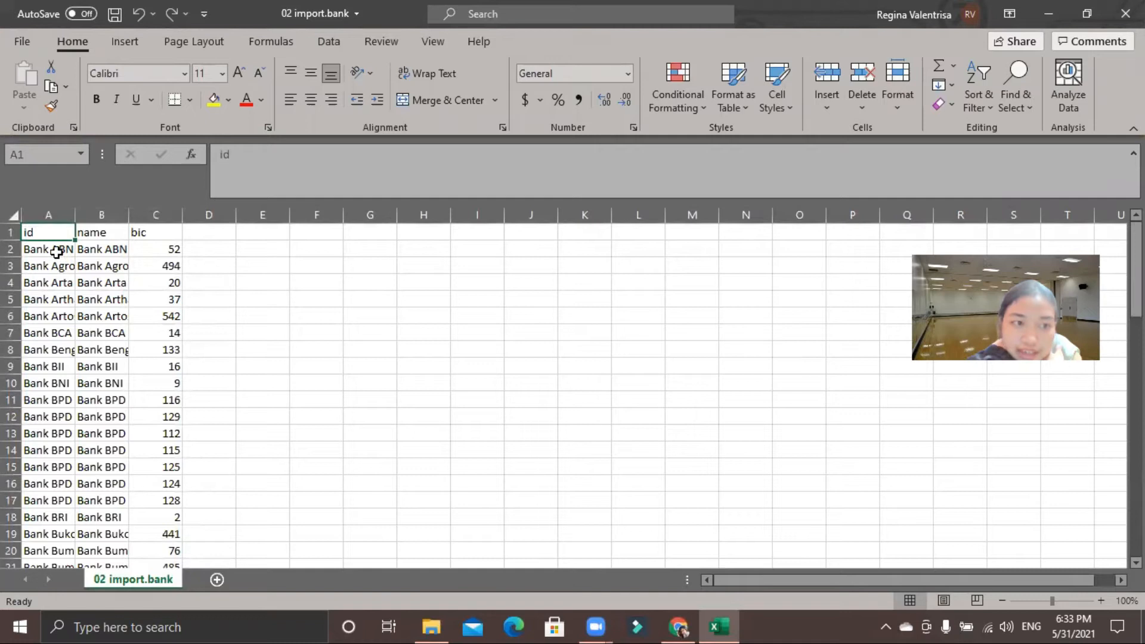
click(56, 252)
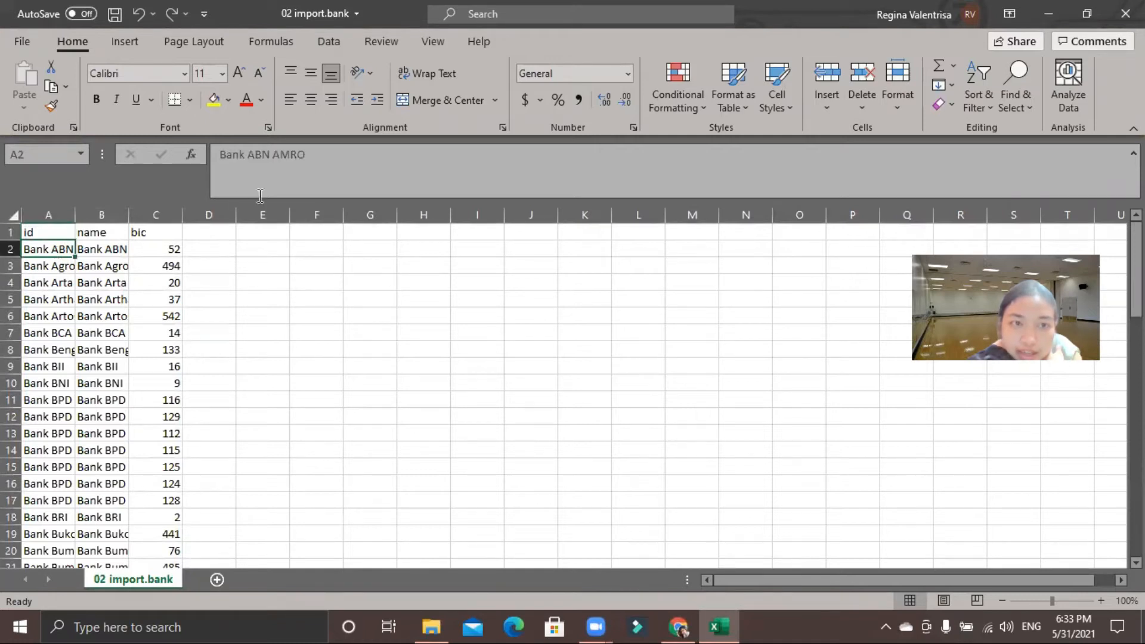
click(249, 155)
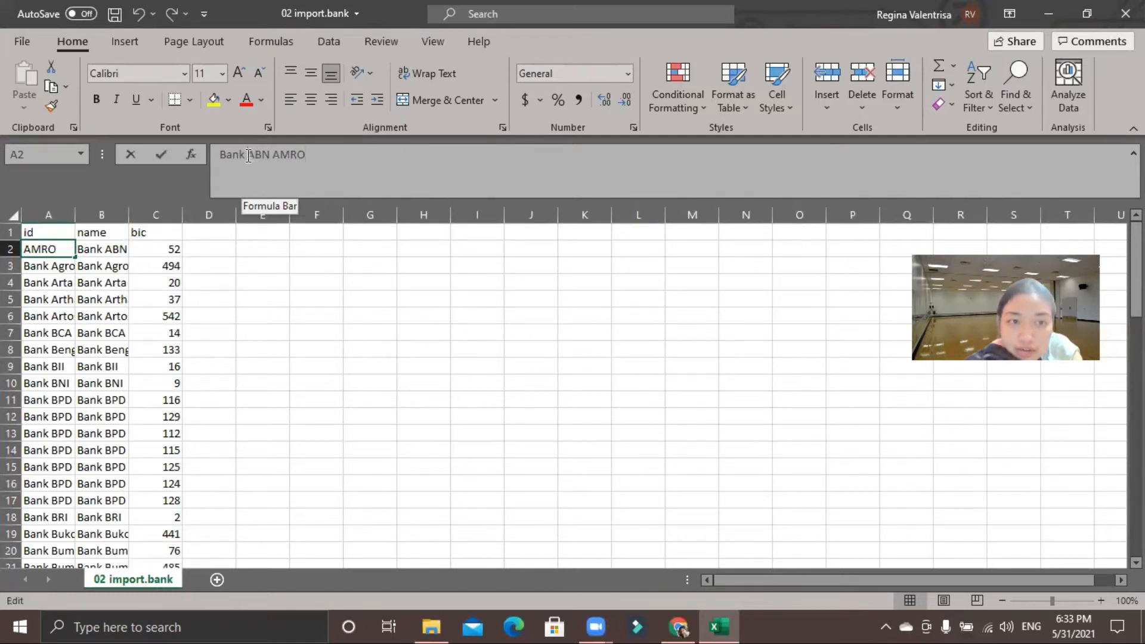
click(248, 154)
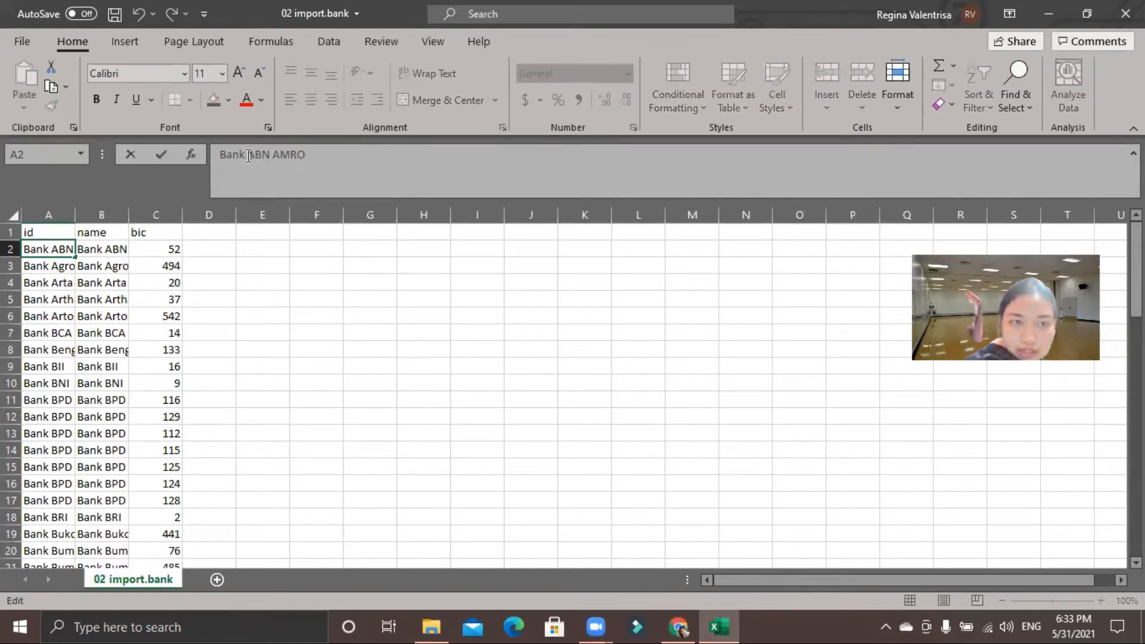
key(Right)
key(Right)
key(Delete)
text(_)
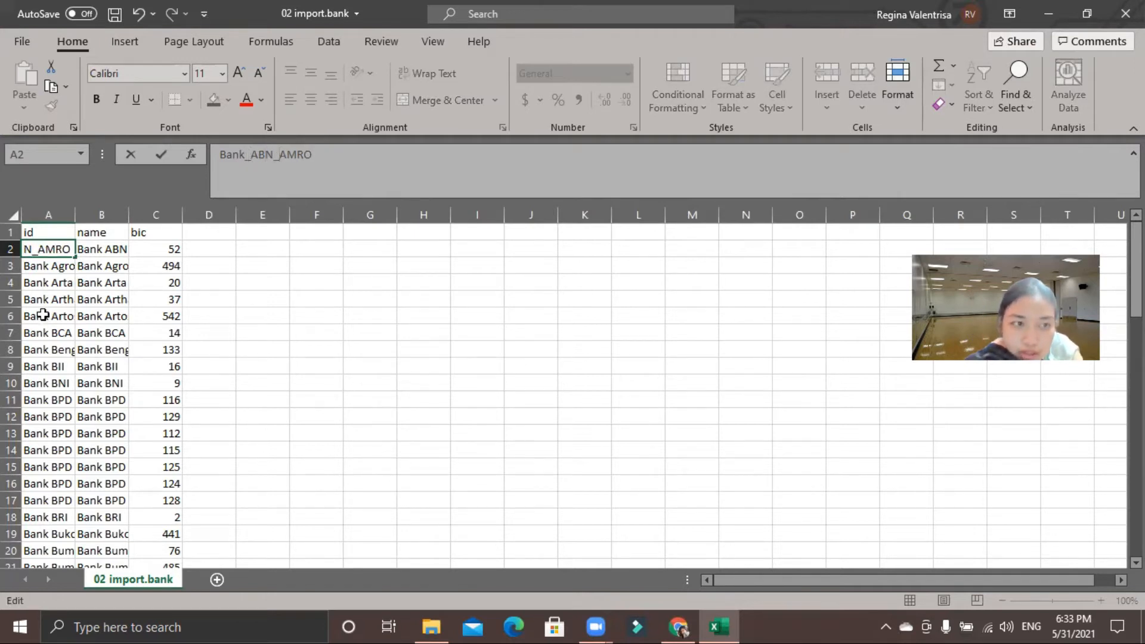
click(58, 267)
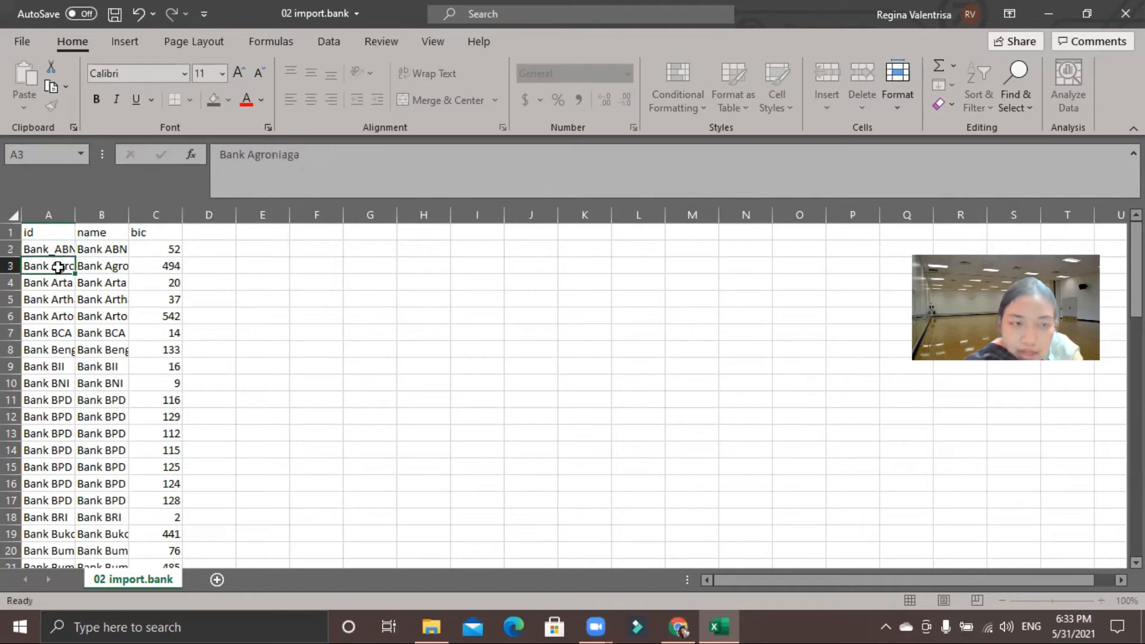
Step: Change the id in cell A3 to Bank_Agroniaga
click(248, 154)
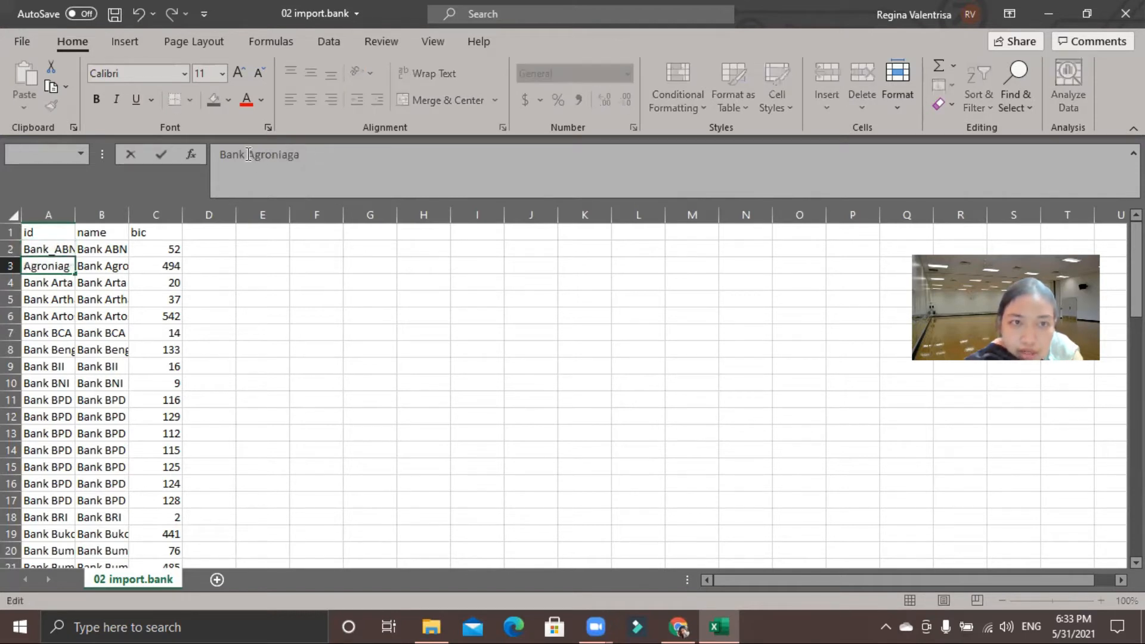
key(BackSpace)
text(_)
key(Return)
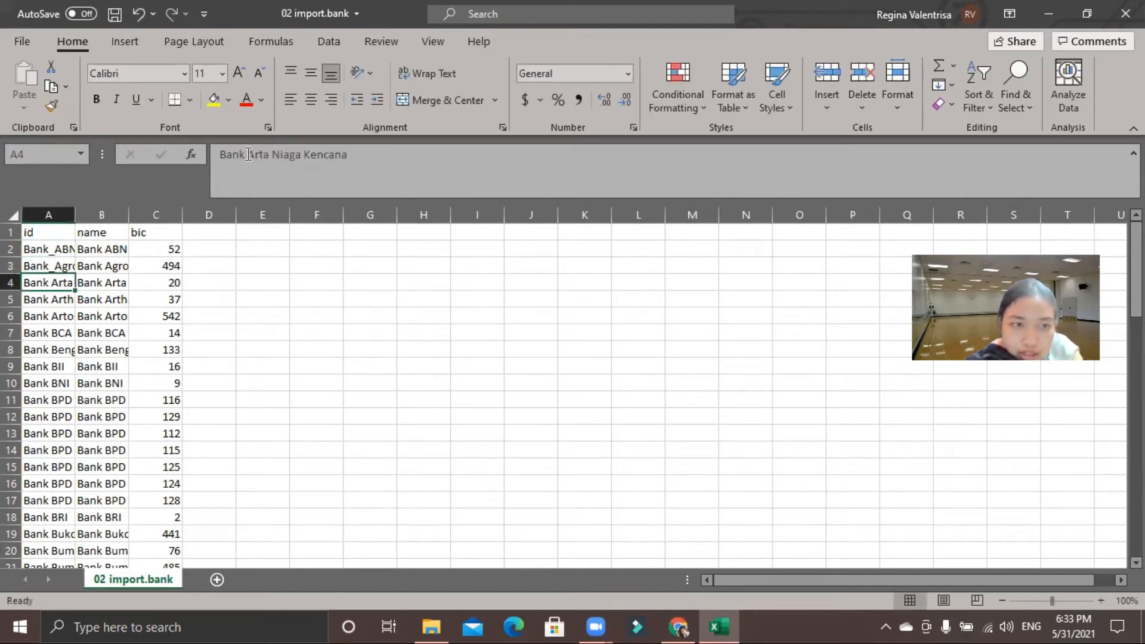
Step: Change the id in cell A4 to Bank_Arta_Niaga_Kencana, with underscores in place of all spaces
click(250, 155)
key(BackSpace)
text(_)
key(Right)
key(Right)
key(Right)
key(Right)
key(BackSpace)
text(_)
key(Right)
key(BackSpace)
text(_)
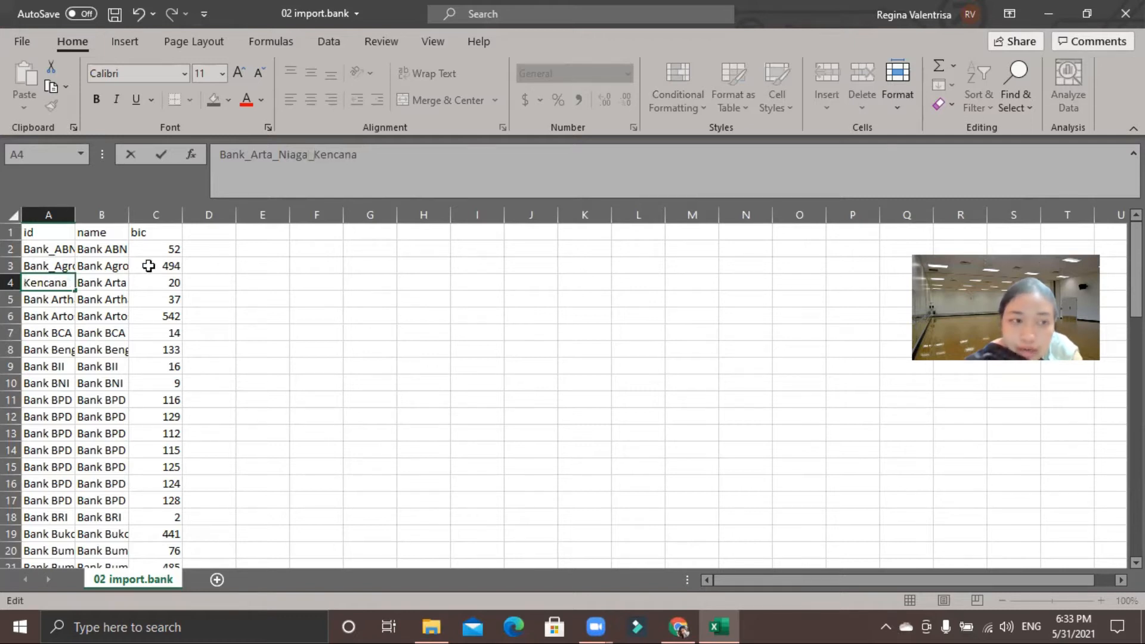
Step: Replace the space after Bank with an underscore in the Artha Graha id in cell A5
click(70, 299)
click(248, 155)
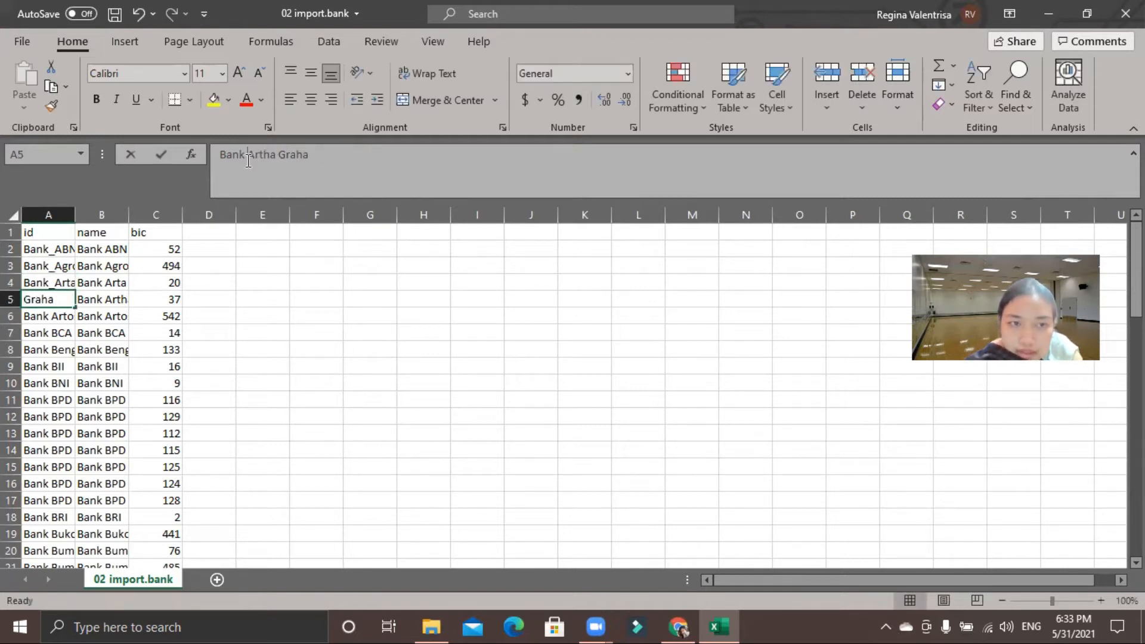
key(BackSpace)
text(_)
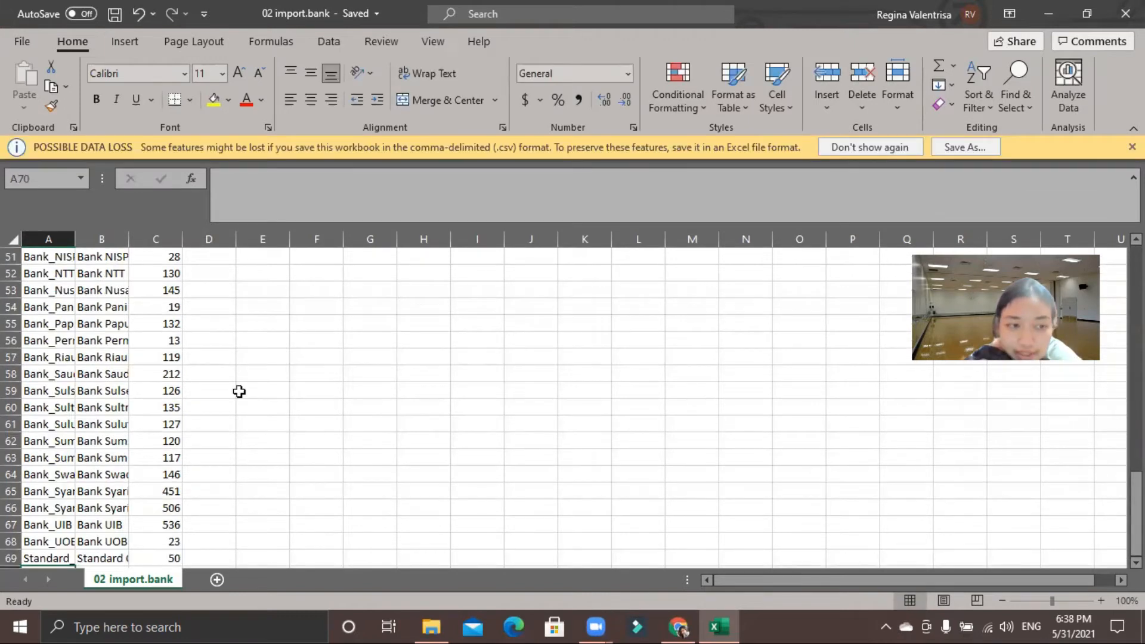
Step: Check the edited ids in column A from the end of the bank list back up to the header row
click(33, 374)
key(Up)
key(Up)
key(Up)
key(Up)
key(Up)
key(Up)
key(Up)
key(Up)
key(Up)
key(Up)
key(Up)
key(Up)
key(Up)
key(Up)
key(Up)
key(Up)
key(Up)
key(Up)
key(Up)
key(Up)
key(Up)
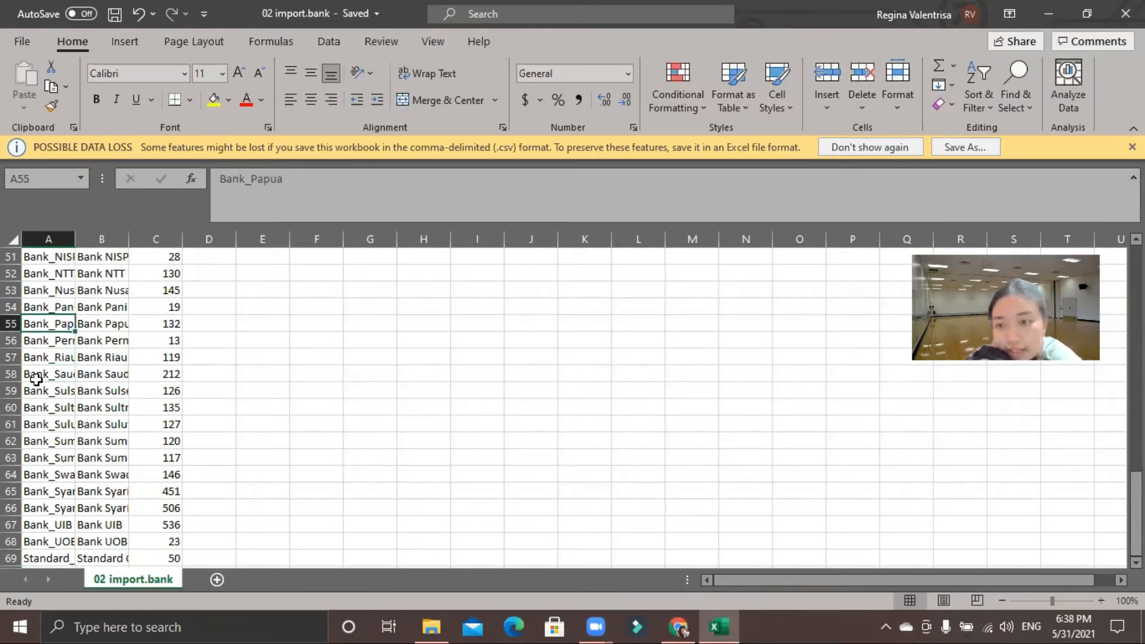
key(Up)
key(Up)
key(Up)
key(Up)
key(Up)
key(Up)
key(Up)
key(Up)
key(Up)
key(Up)
key(Up)
key(Up)
key(Up)
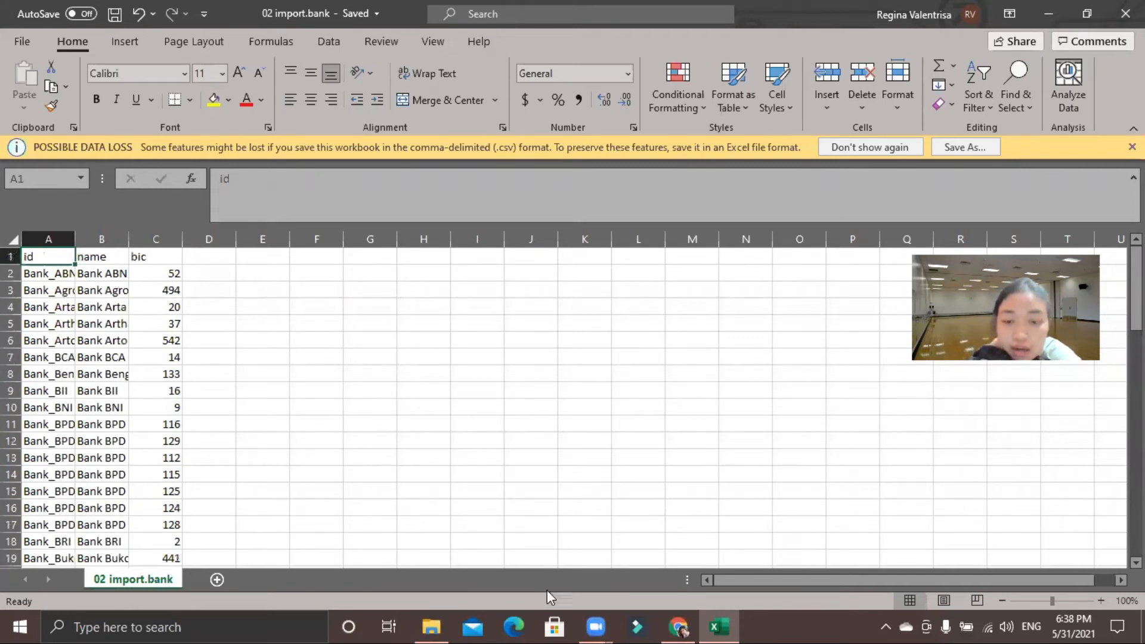
Step: Switch to Odoo in Chrome, start a records import for banks and load the edited 02 import.bank file from the retail12-master folder
click(685, 625)
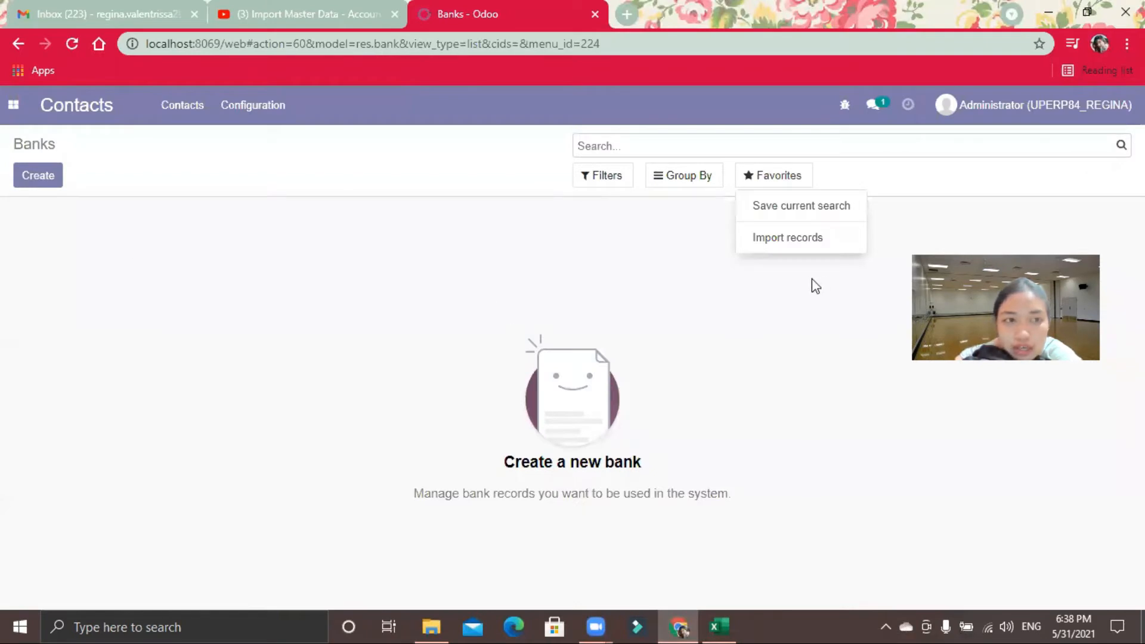
click(775, 239)
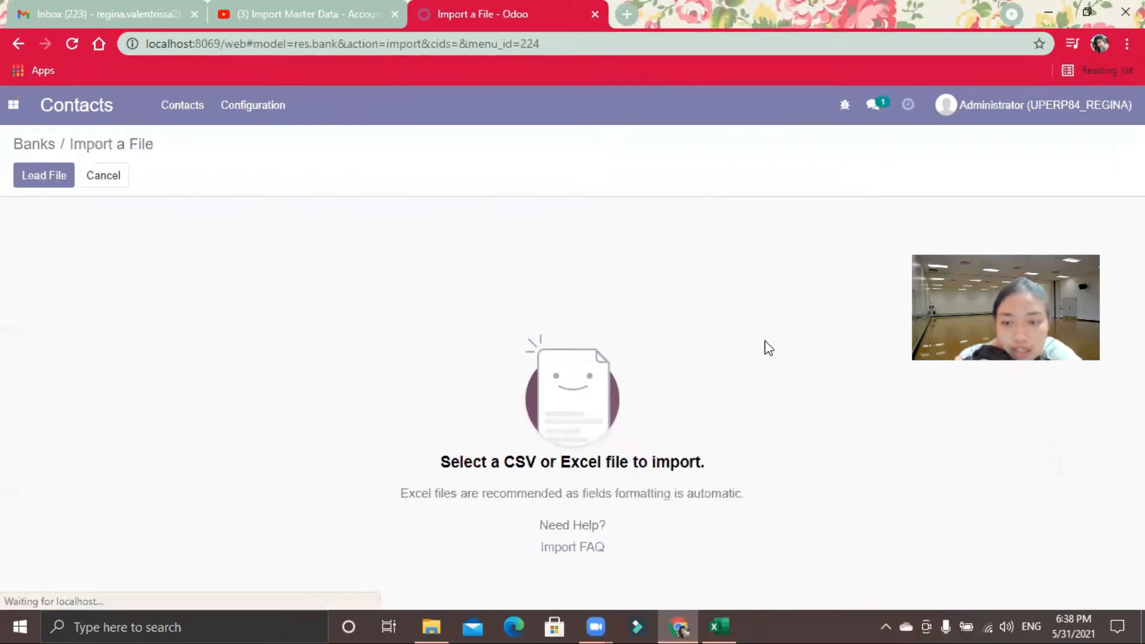
click(732, 621)
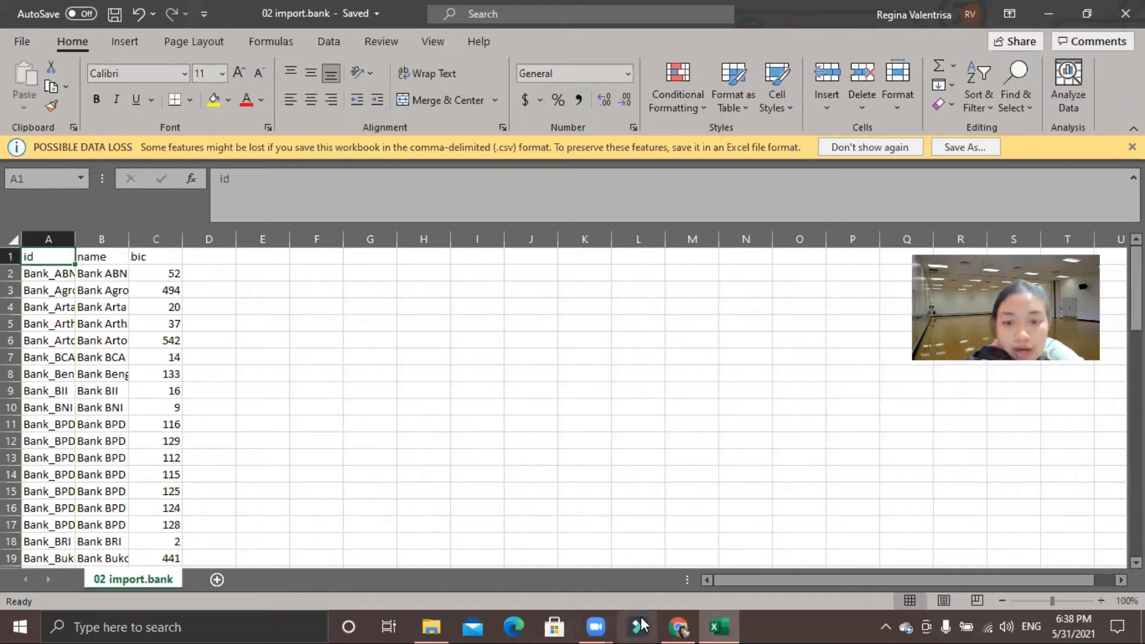
click(680, 625)
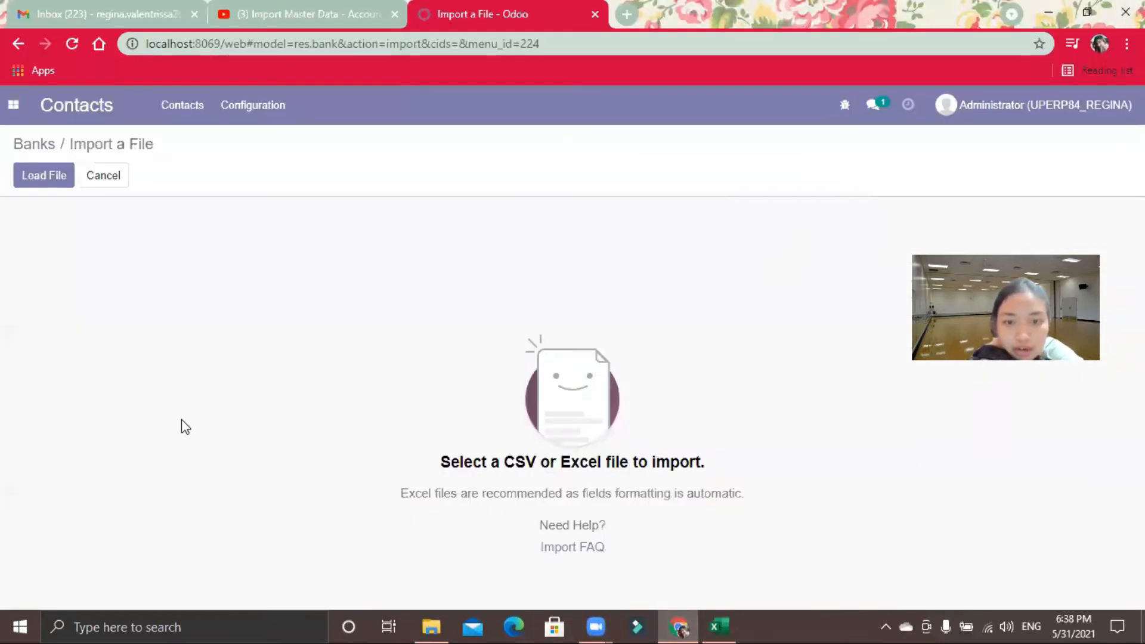
click(66, 177)
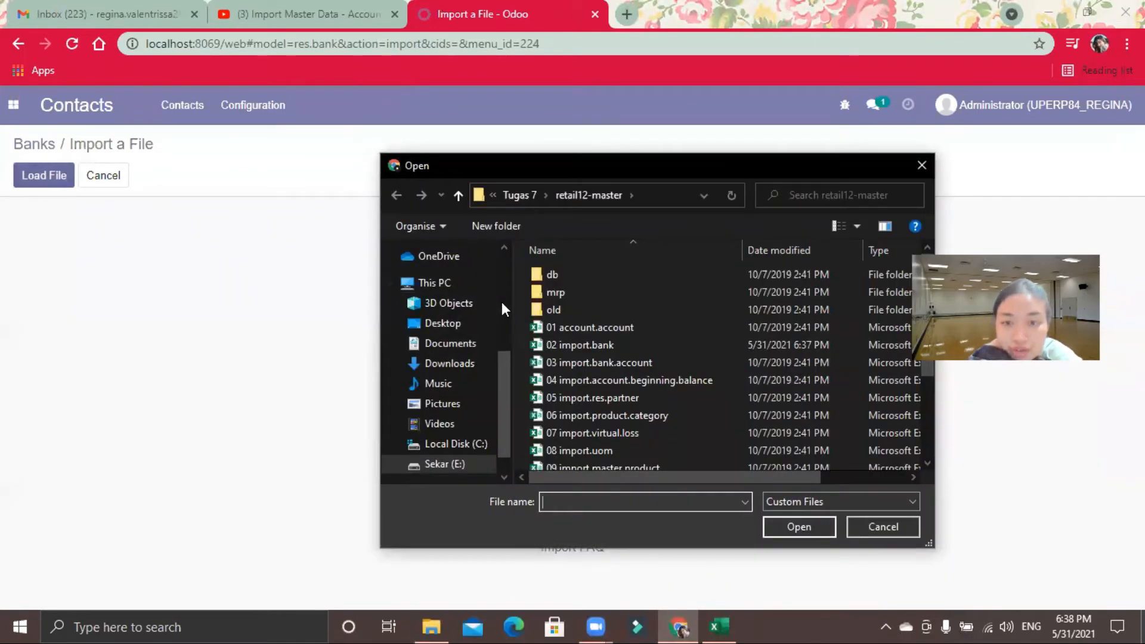
click(547, 345)
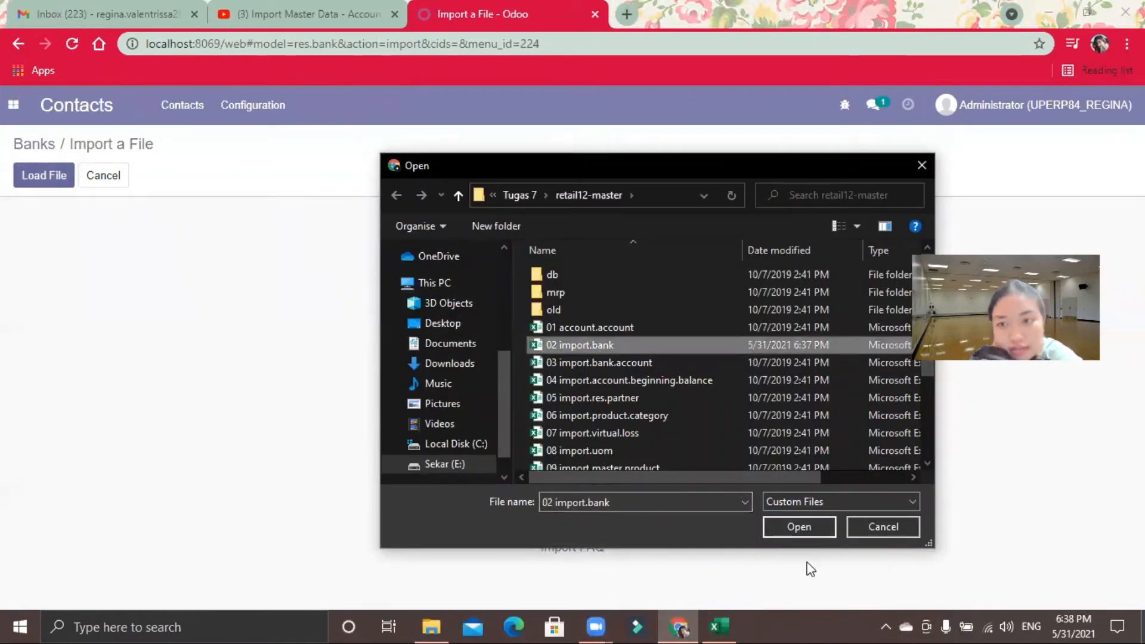
click(800, 524)
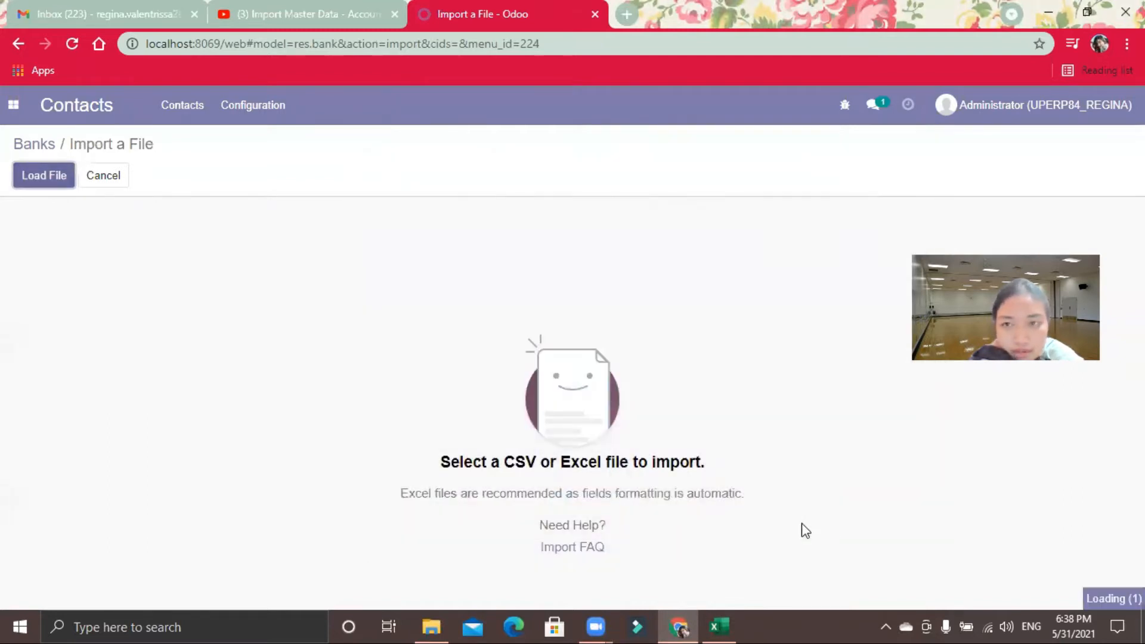
Step: Test the bank import, import the records and look through the resulting banks list
click(77, 178)
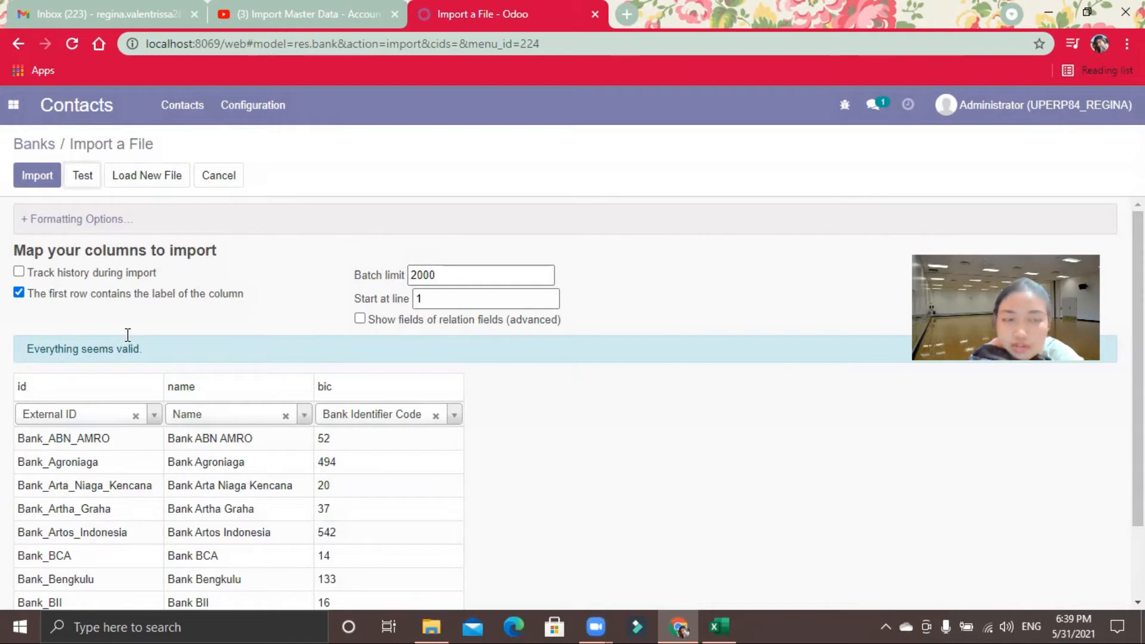
click(37, 179)
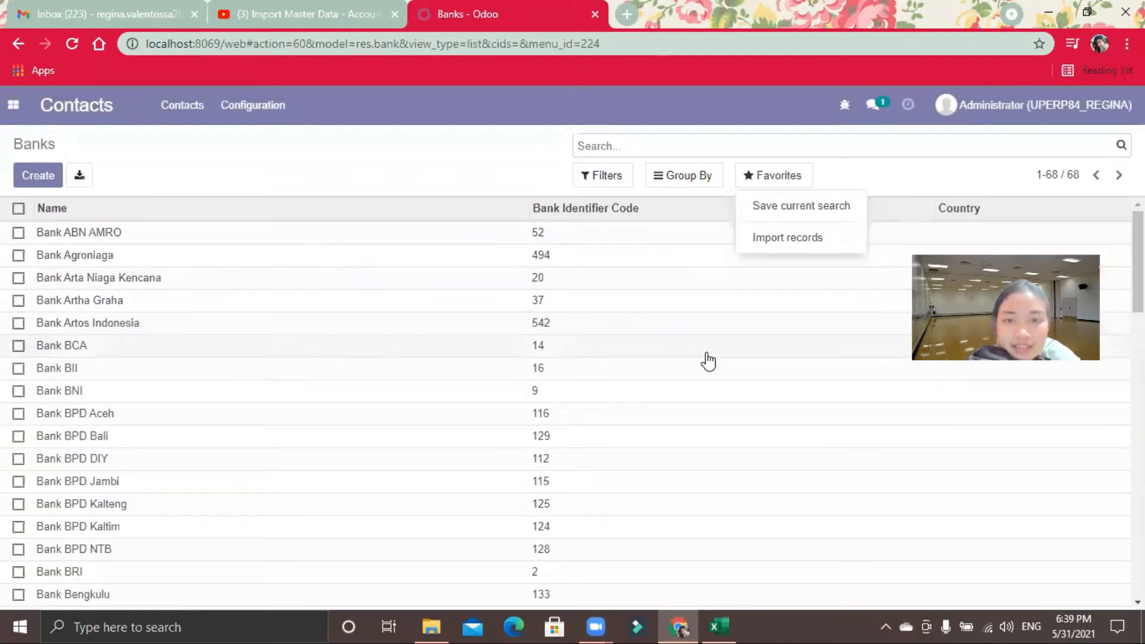
click(894, 176)
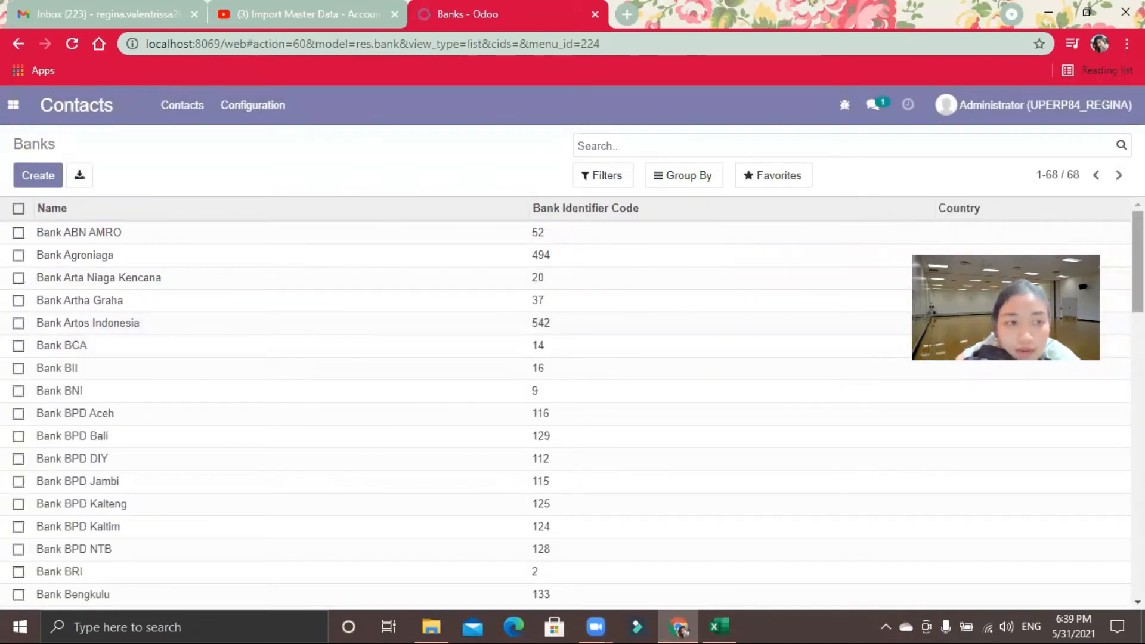
scroll(565, 403, down, 14)
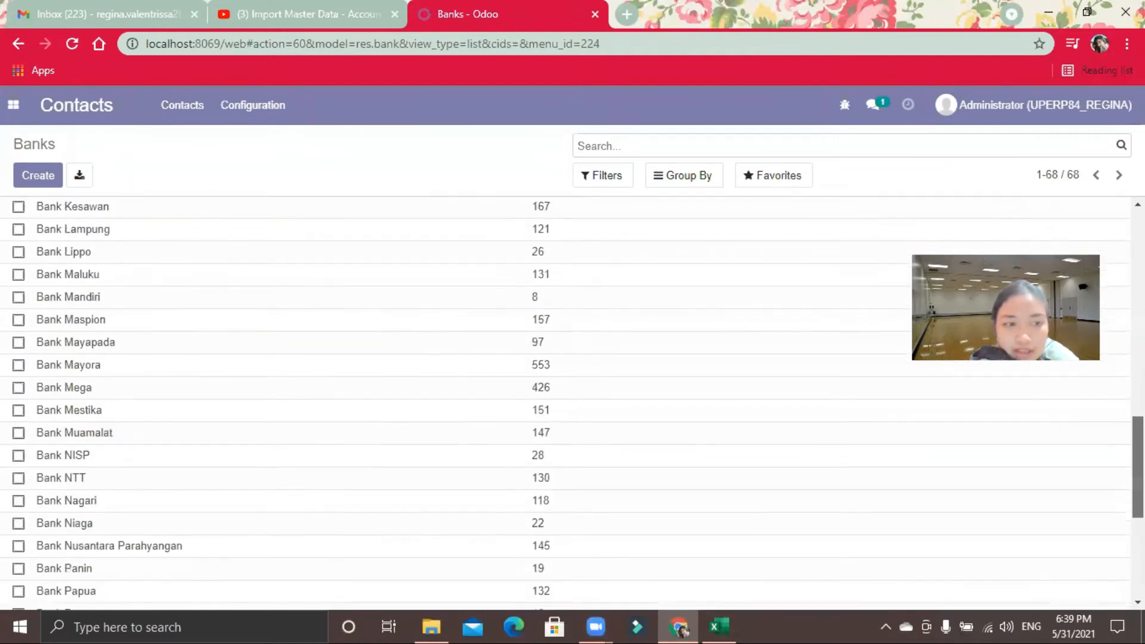
scroll(565, 403, down, 5)
scroll(566, 403, up, 8)
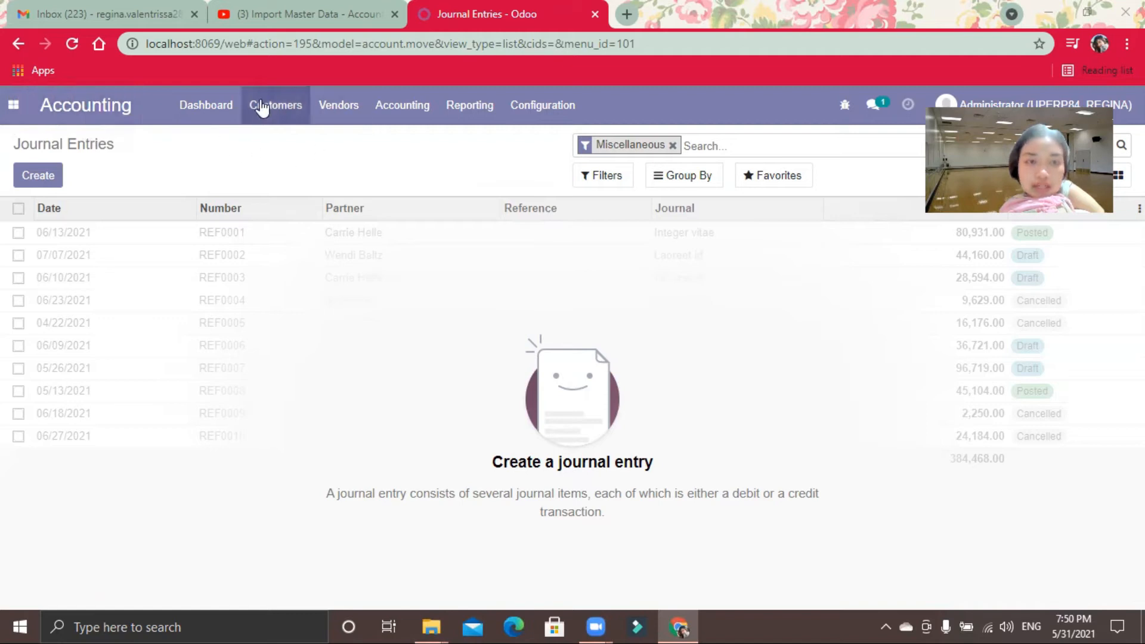
Step: Open the journal entries in the Accounting app and start a records import for them
click(92, 111)
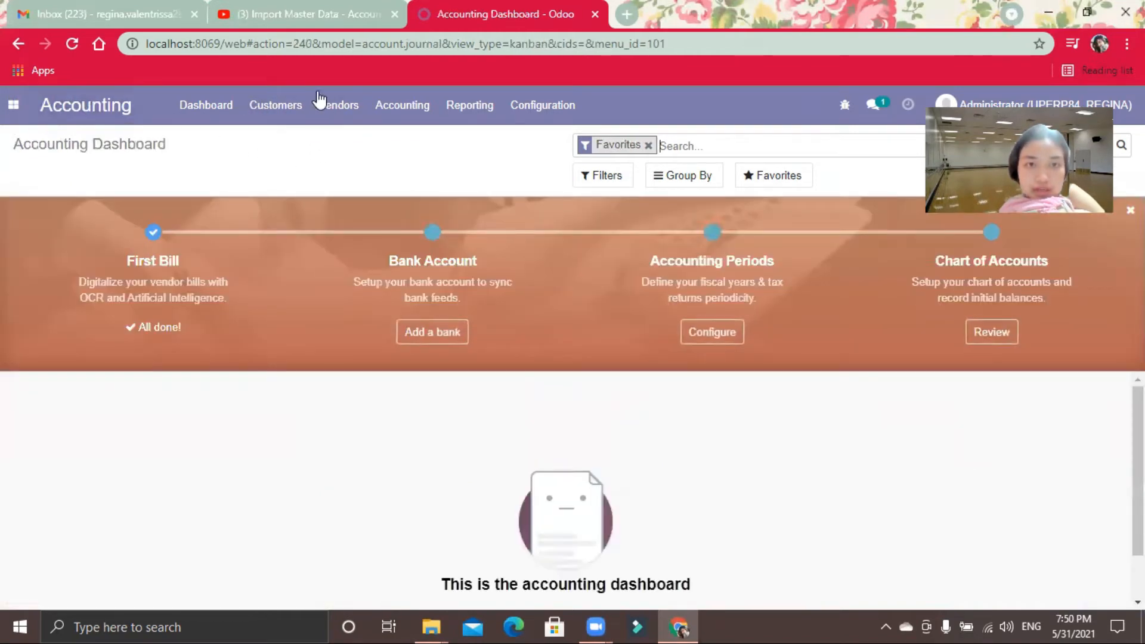
click(386, 108)
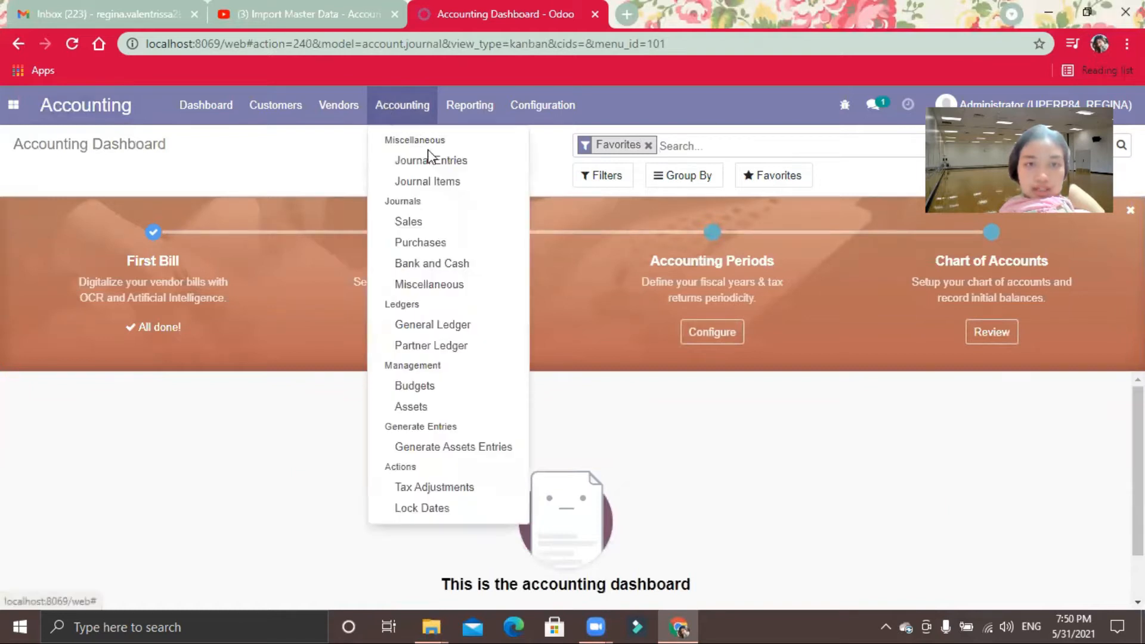
click(466, 171)
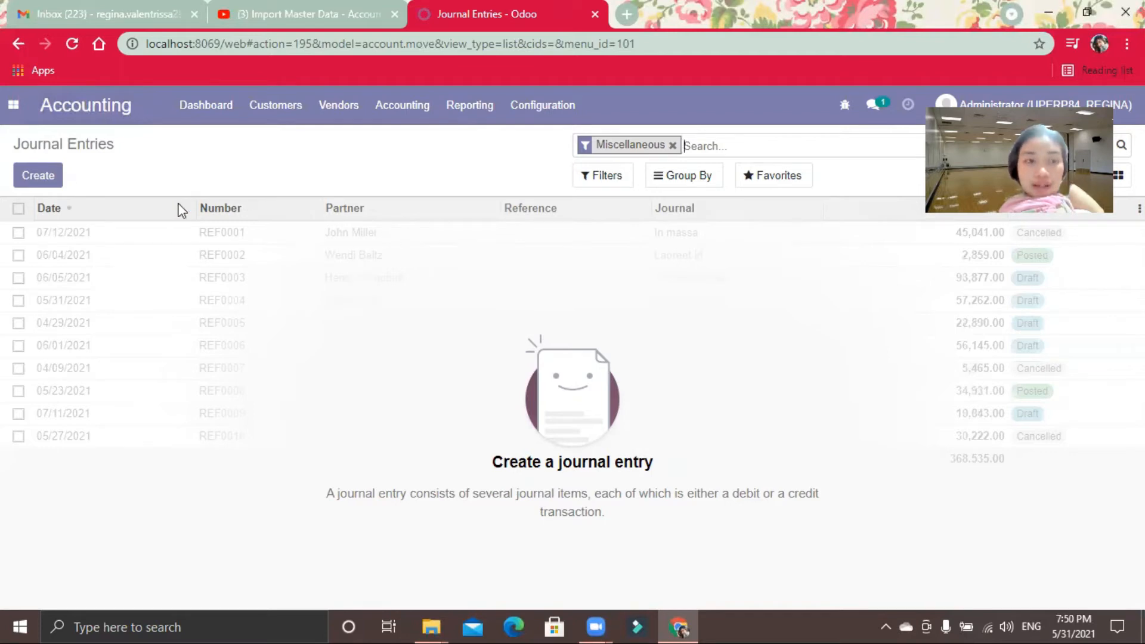
click(793, 178)
click(787, 242)
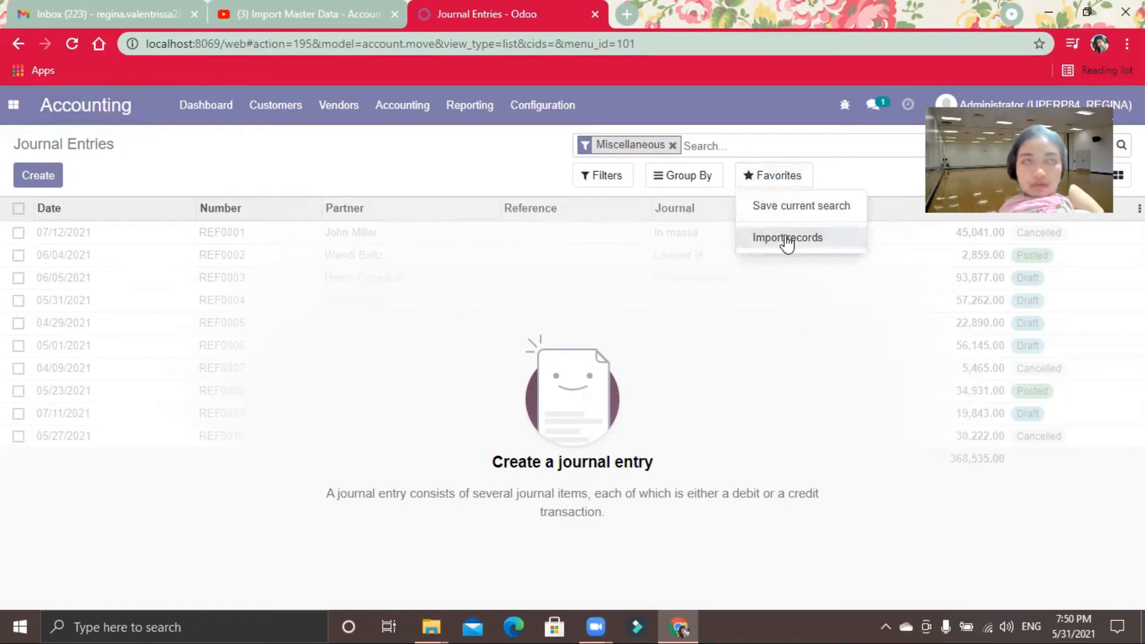
click(787, 240)
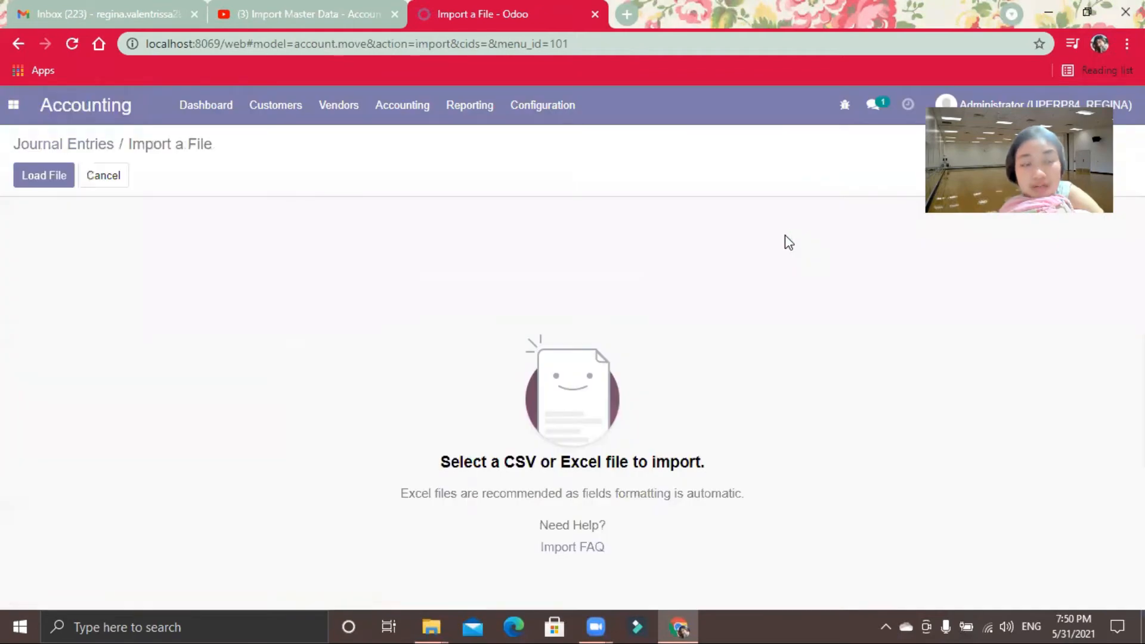
Step: Load the file 04 import.account.beginning.balance from the retail12-master folder and run a test of the journal entry import
click(62, 178)
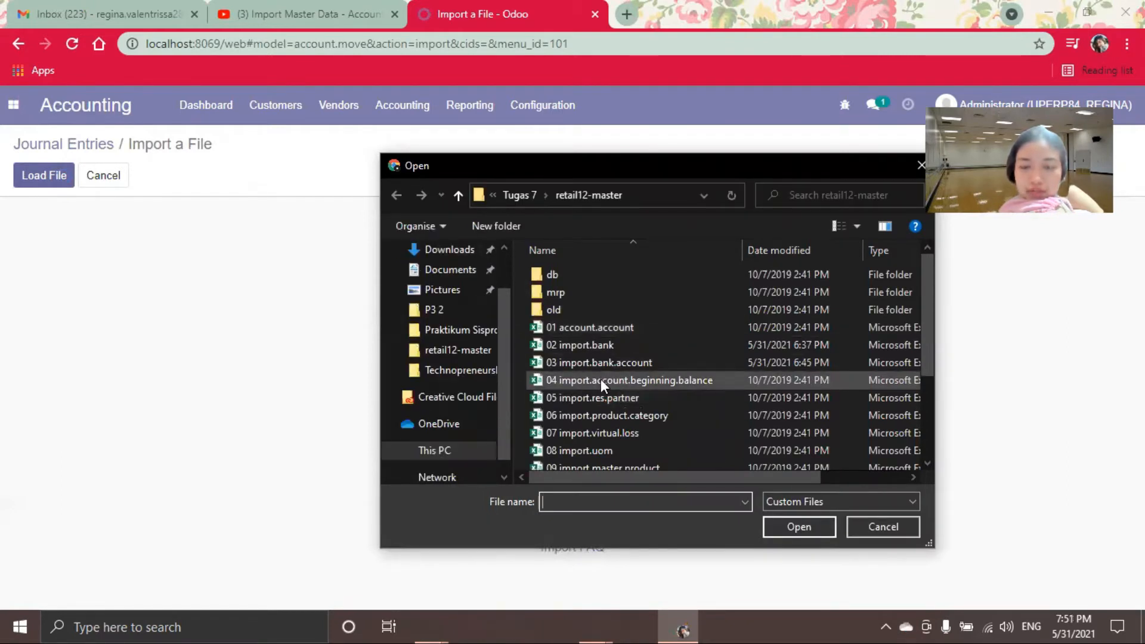
click(649, 382)
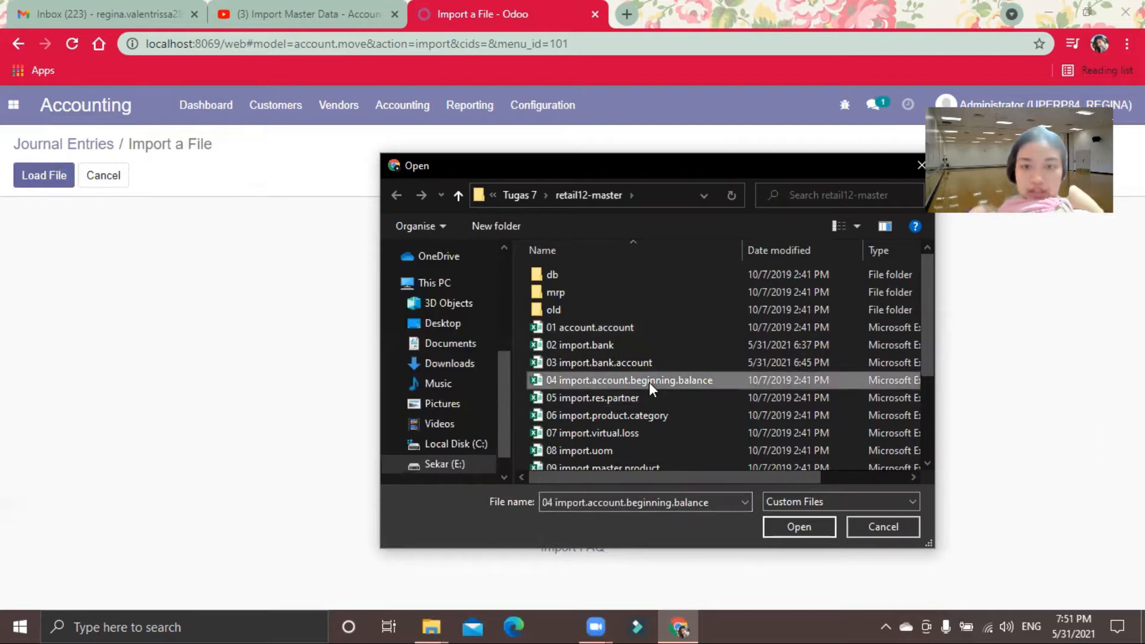
click(783, 521)
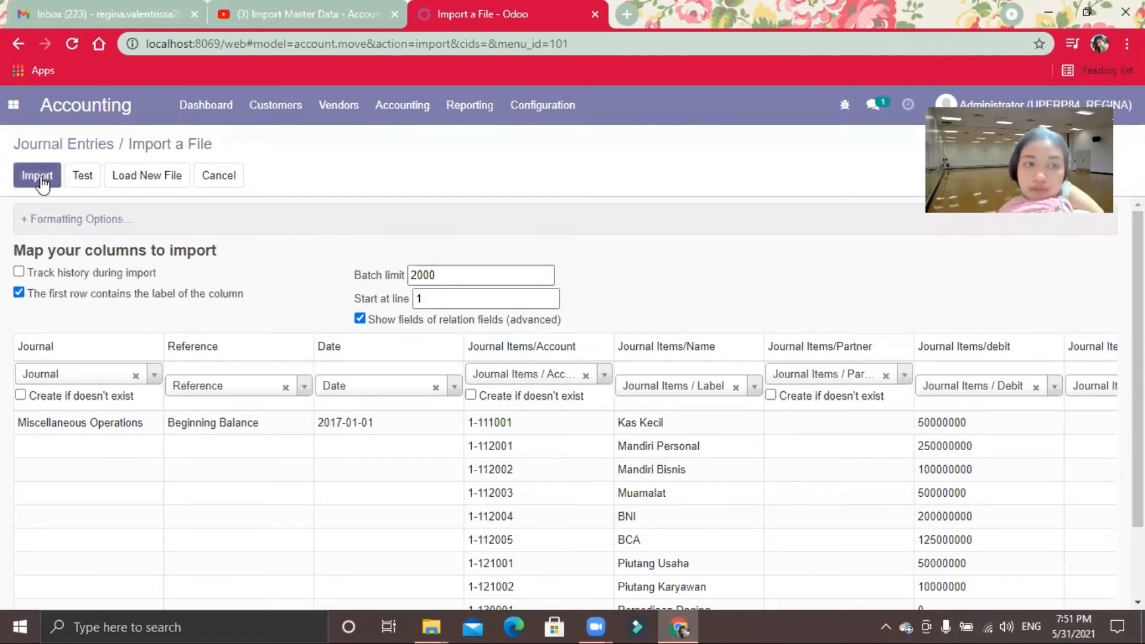
click(84, 185)
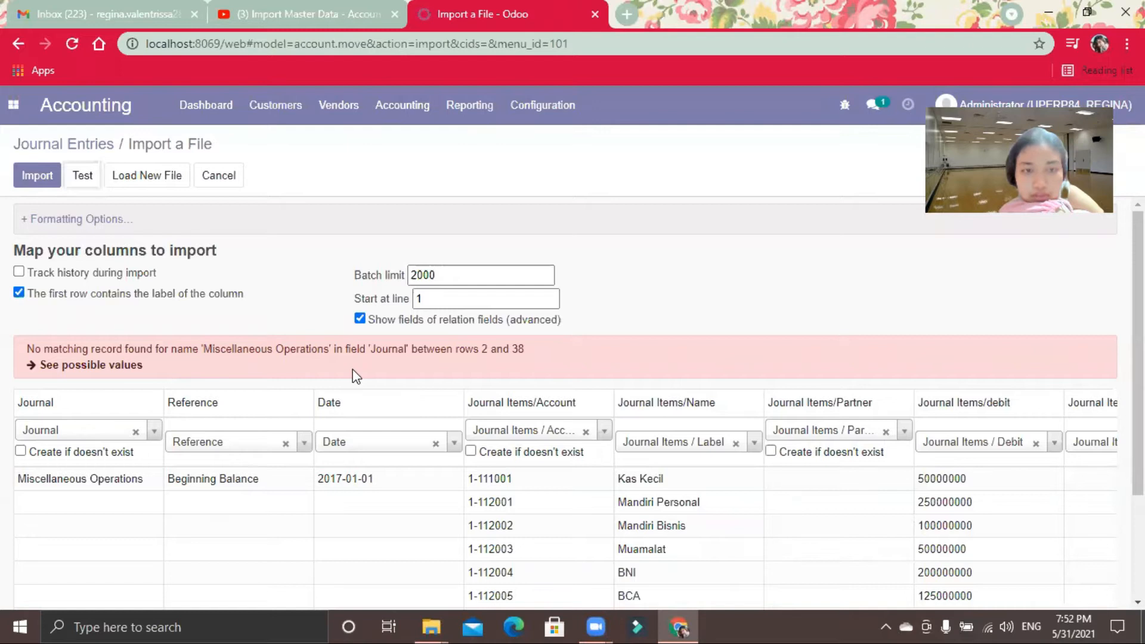
click(156, 432)
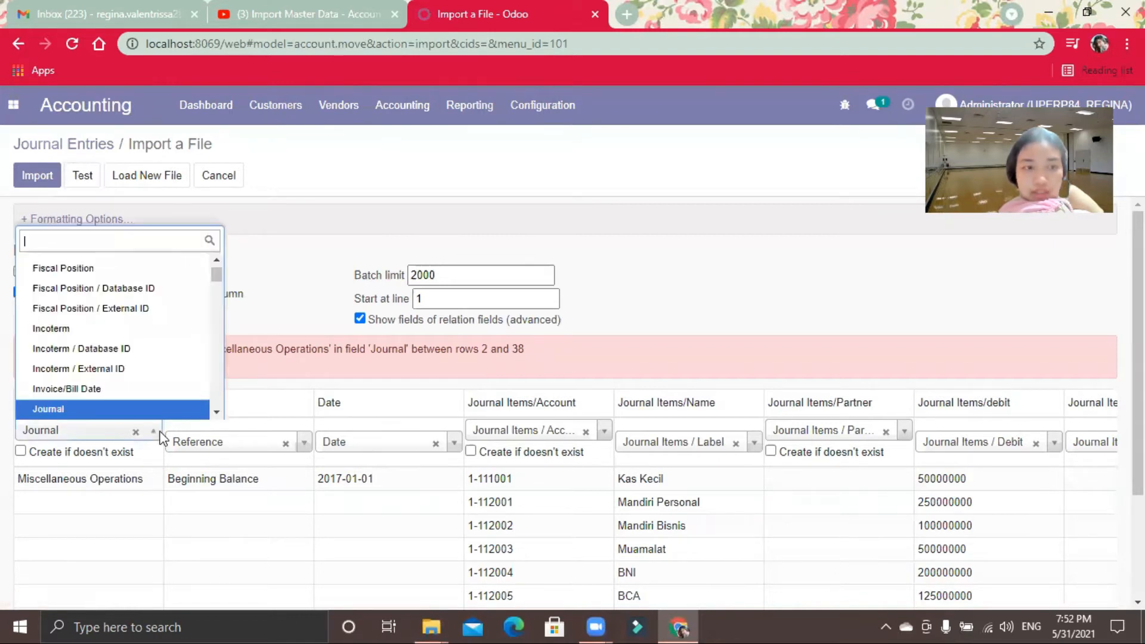
drag(217, 275, 214, 260)
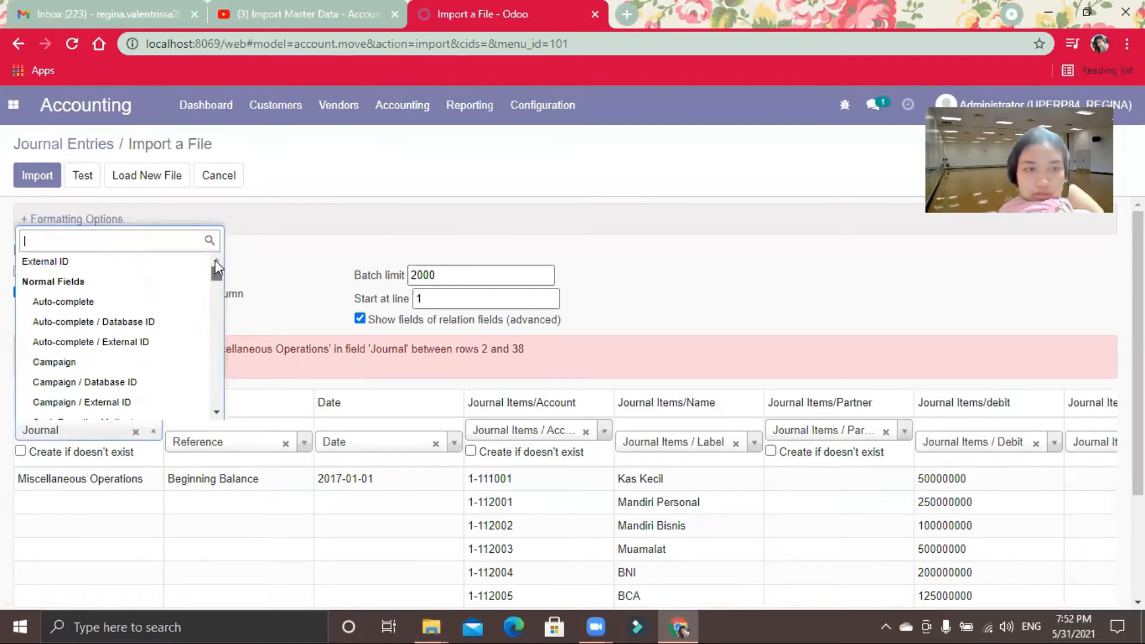
text(d)
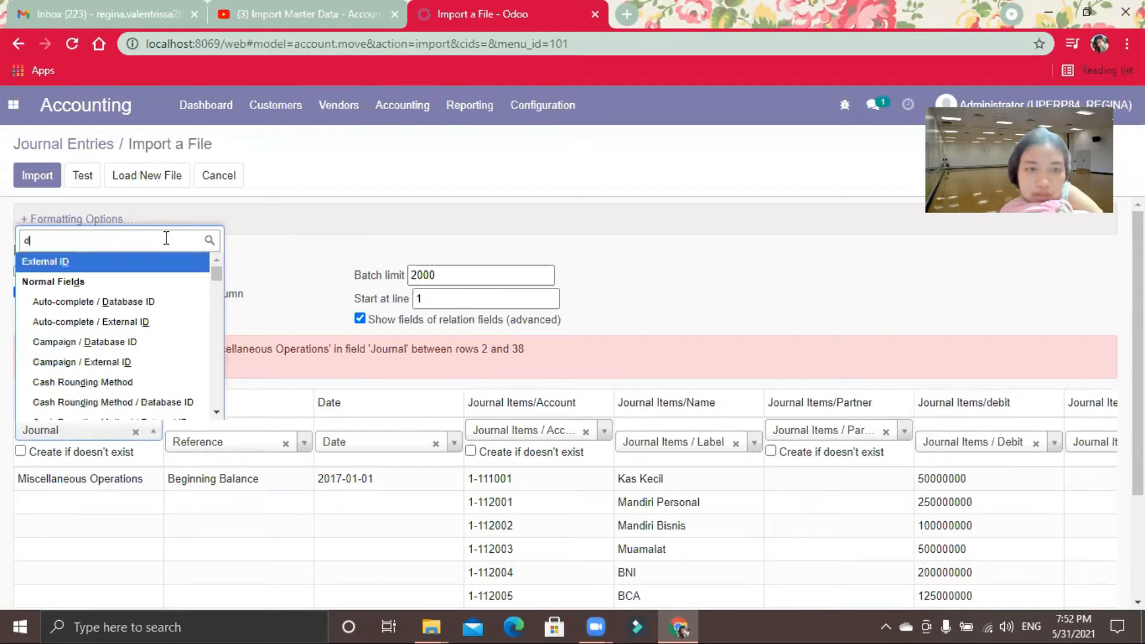
text(on)
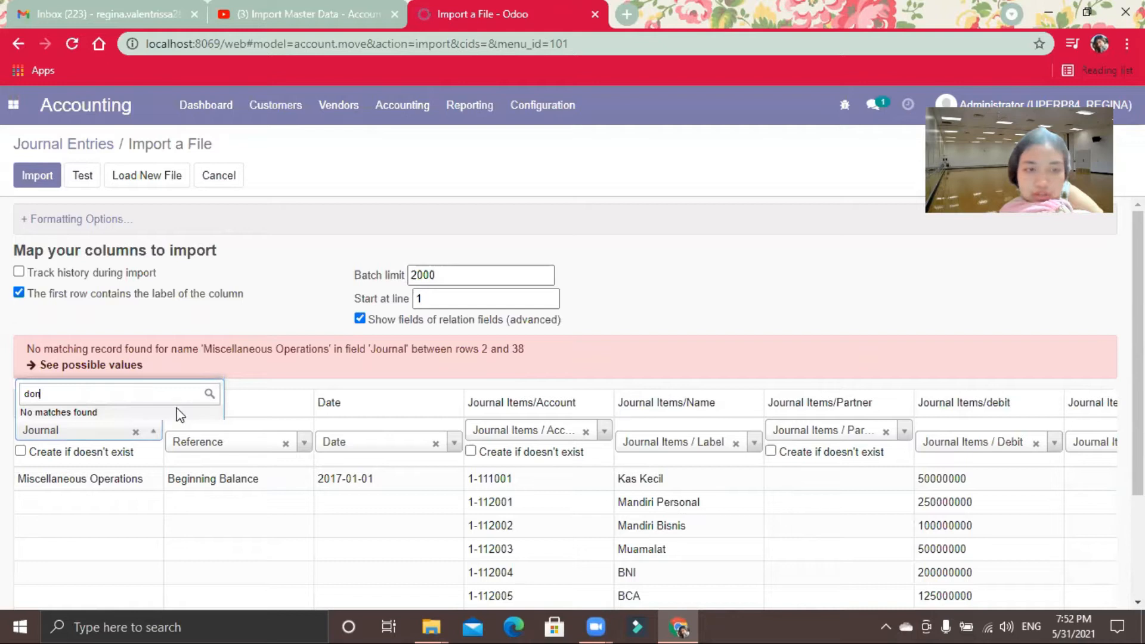
key(BackSpace)
key(BackSpace)
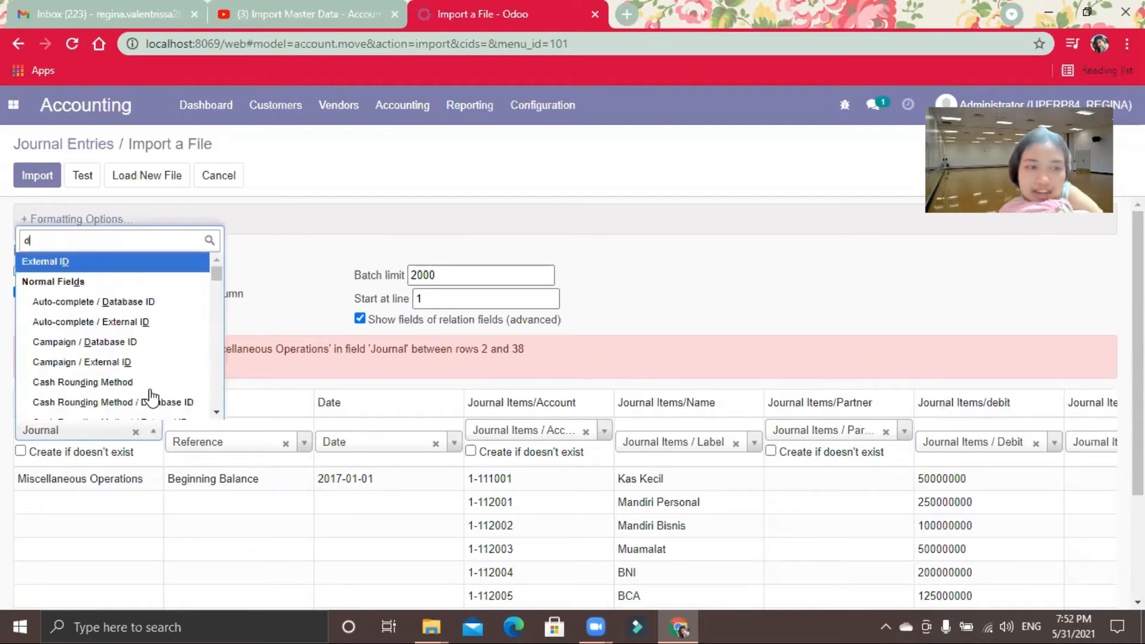
key(BackSpace)
click(264, 353)
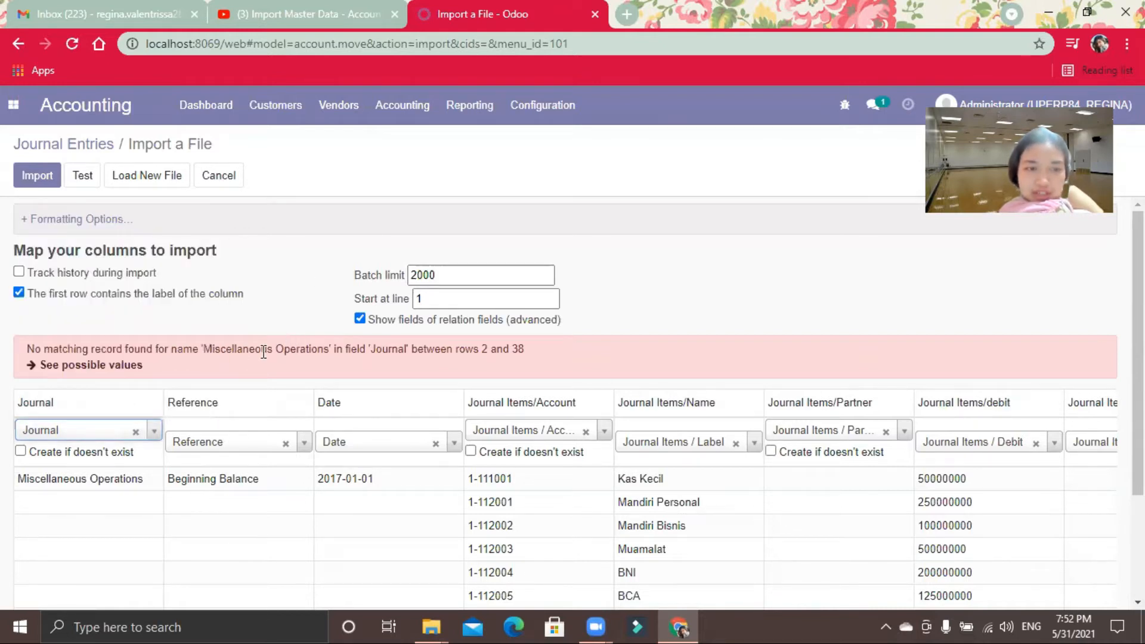
Step: Exclude the Journal, Reference and Date columns from the mapping, retest and import the journal entries
click(136, 432)
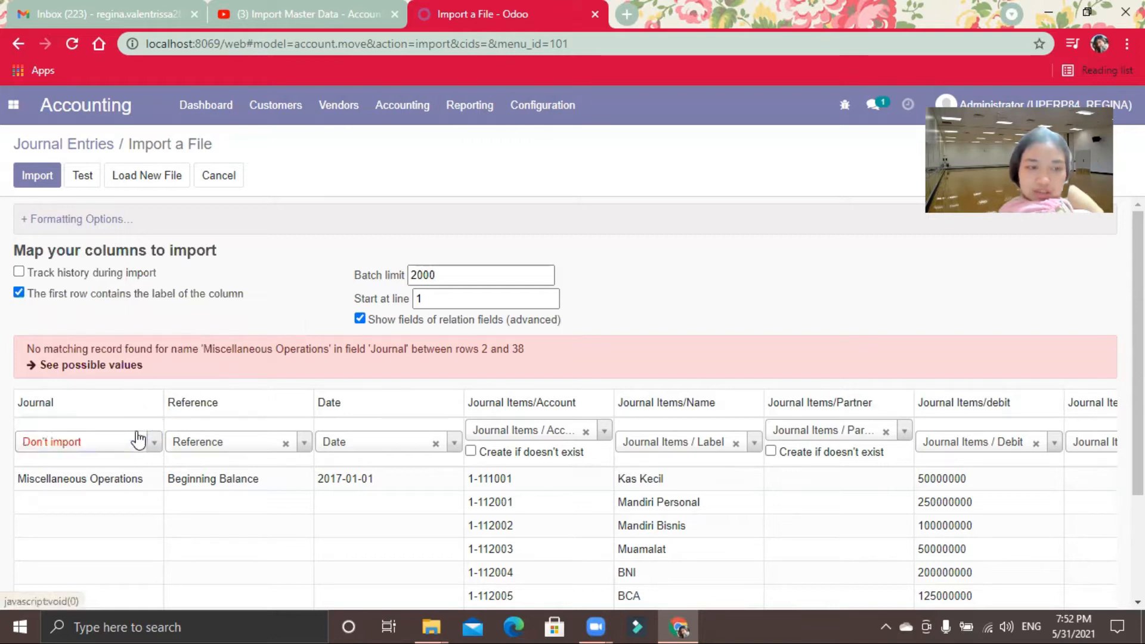
click(285, 444)
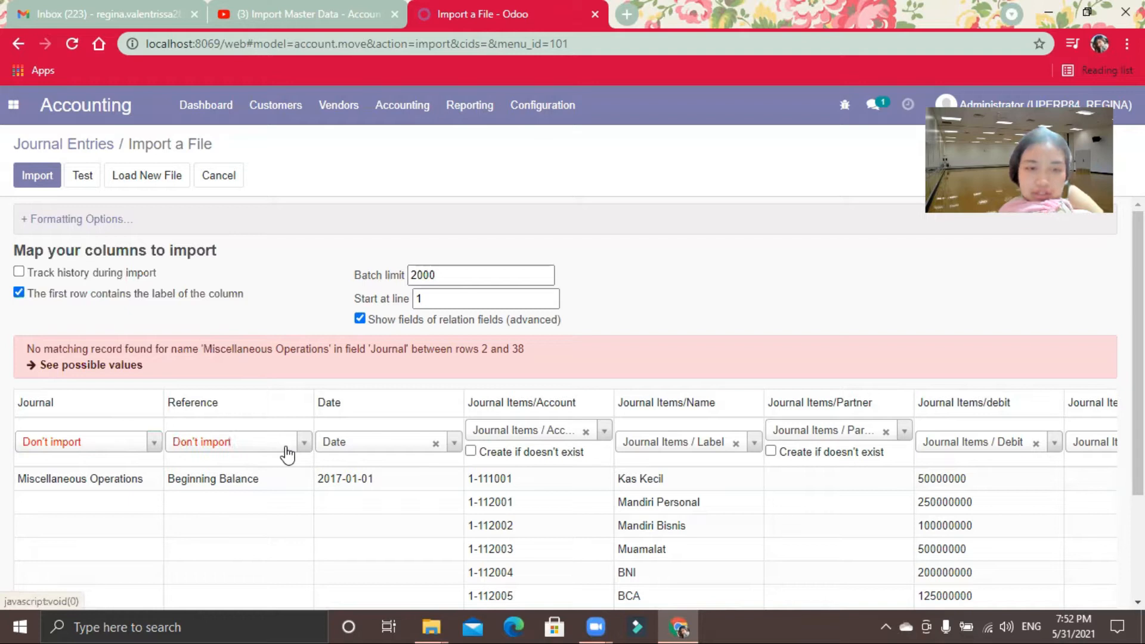
click(437, 444)
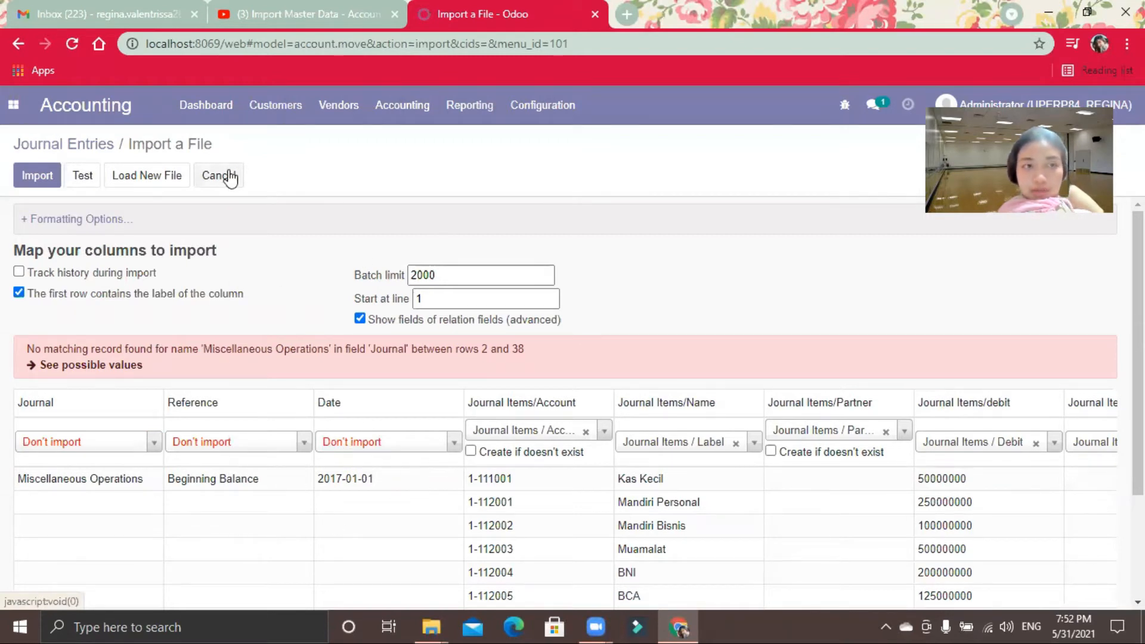
click(87, 178)
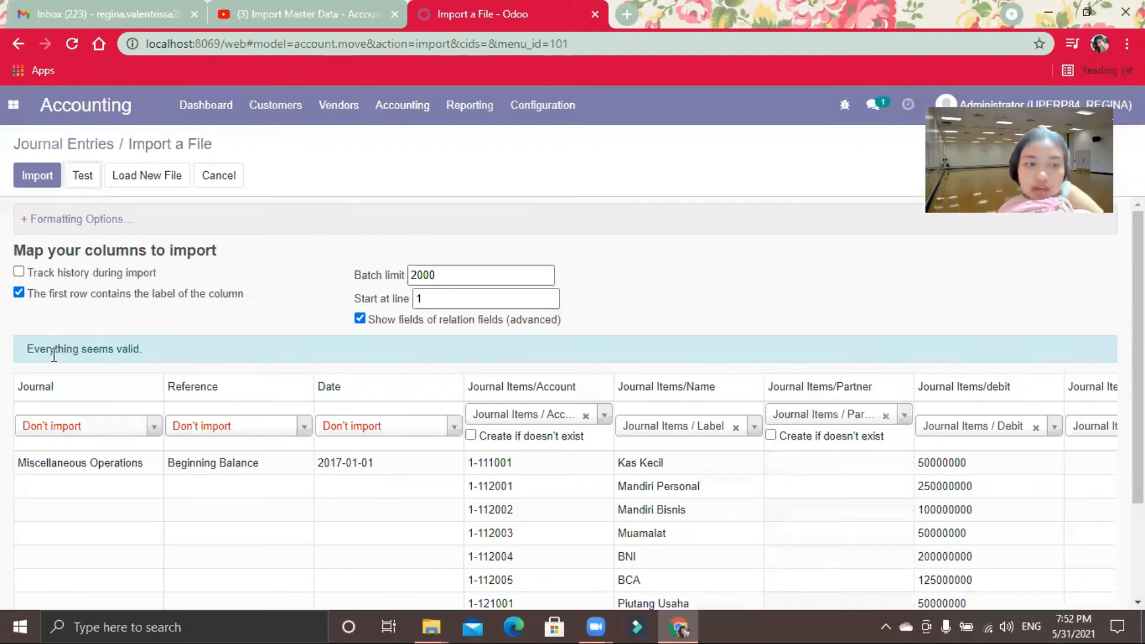
click(47, 183)
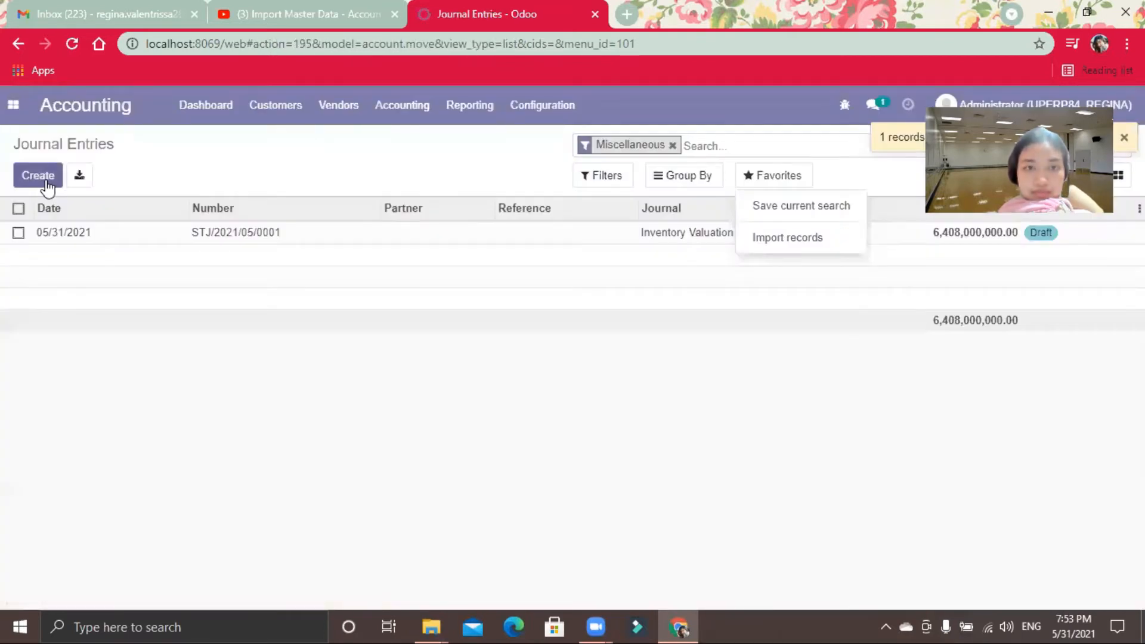
Step: Open the imported draft journal entry and review its journal items down to the debit and credit totals
click(320, 240)
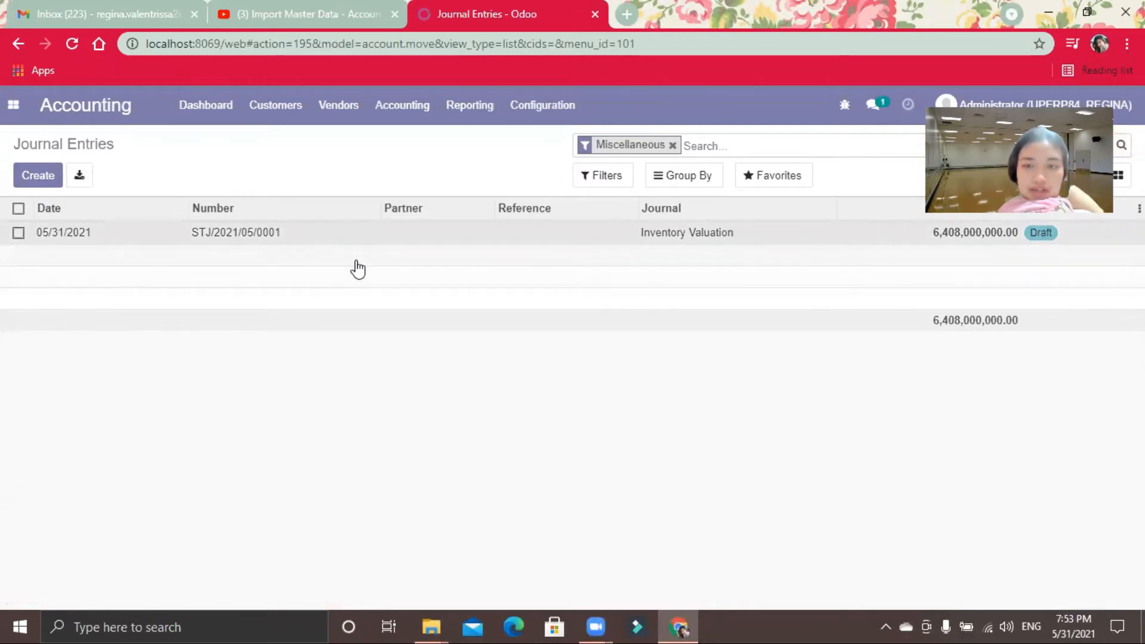
click(299, 238)
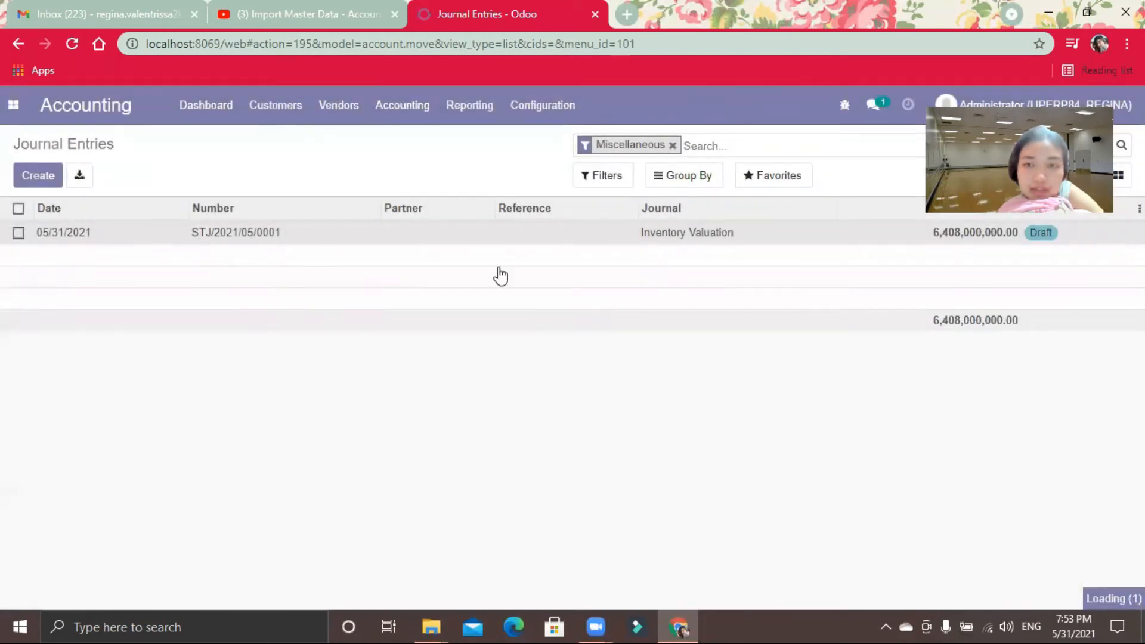
click(262, 247)
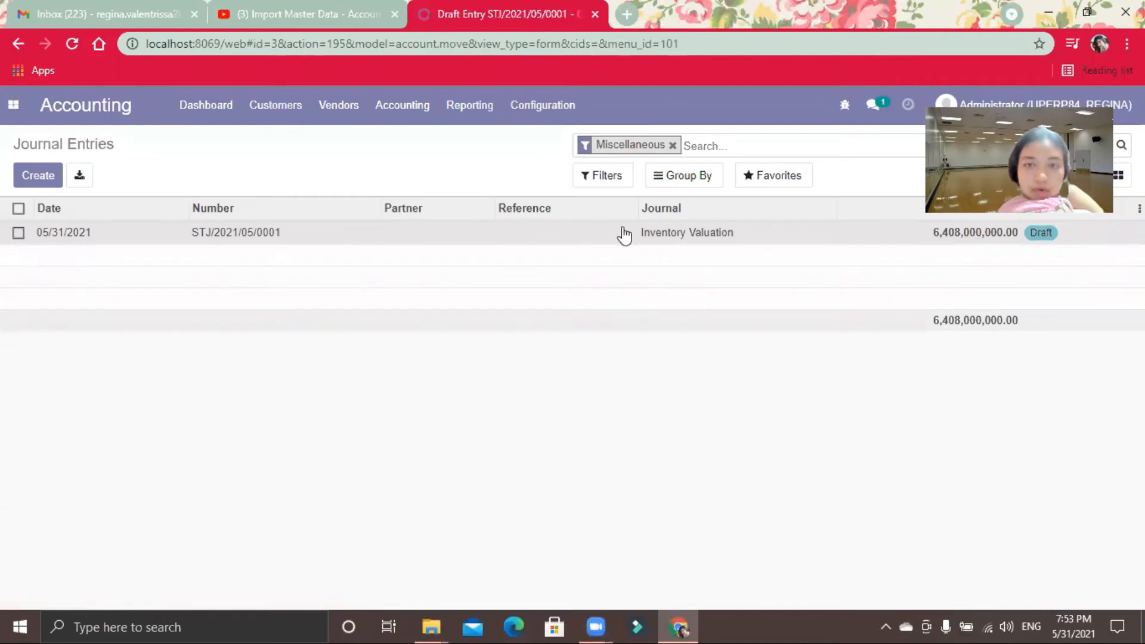
double_click(209, 235)
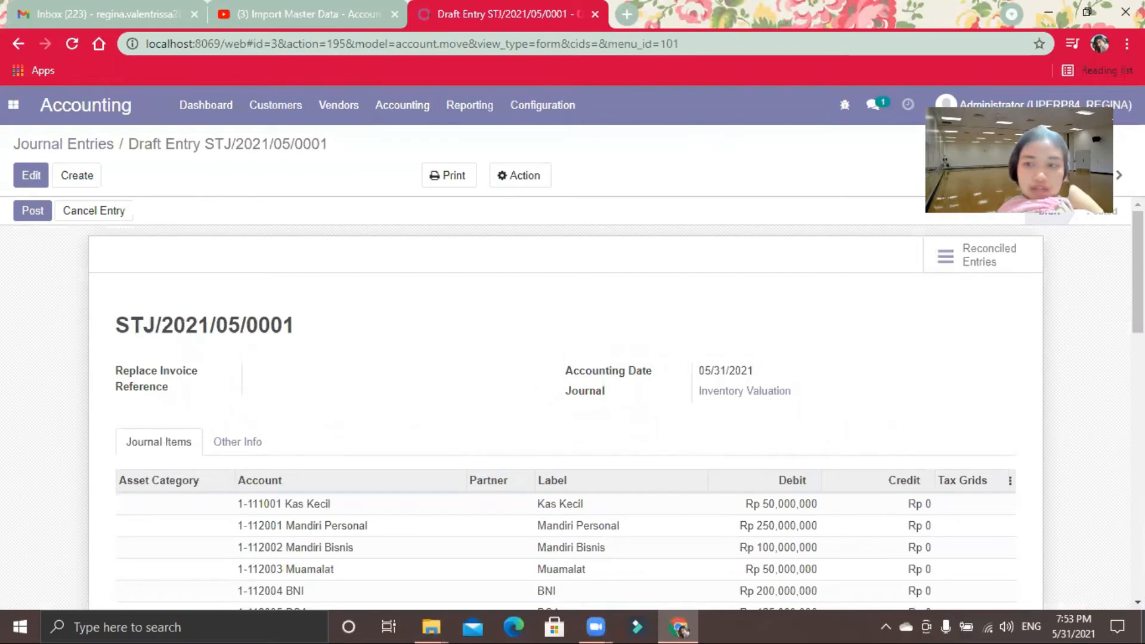
scroll(572, 402, down, 2)
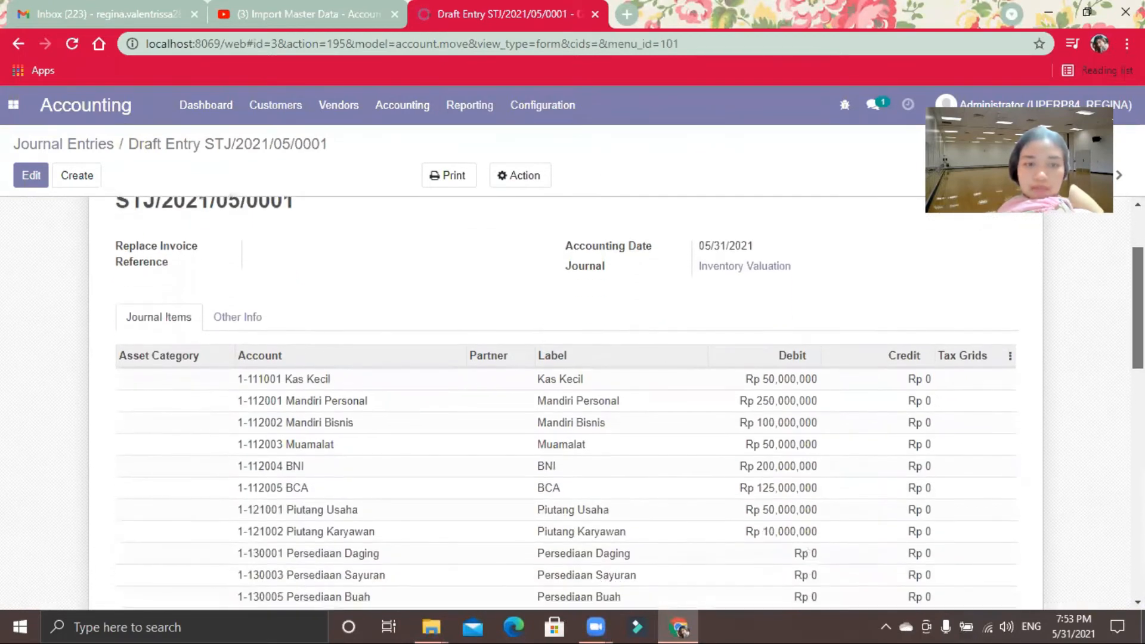
scroll(573, 403, down, 2)
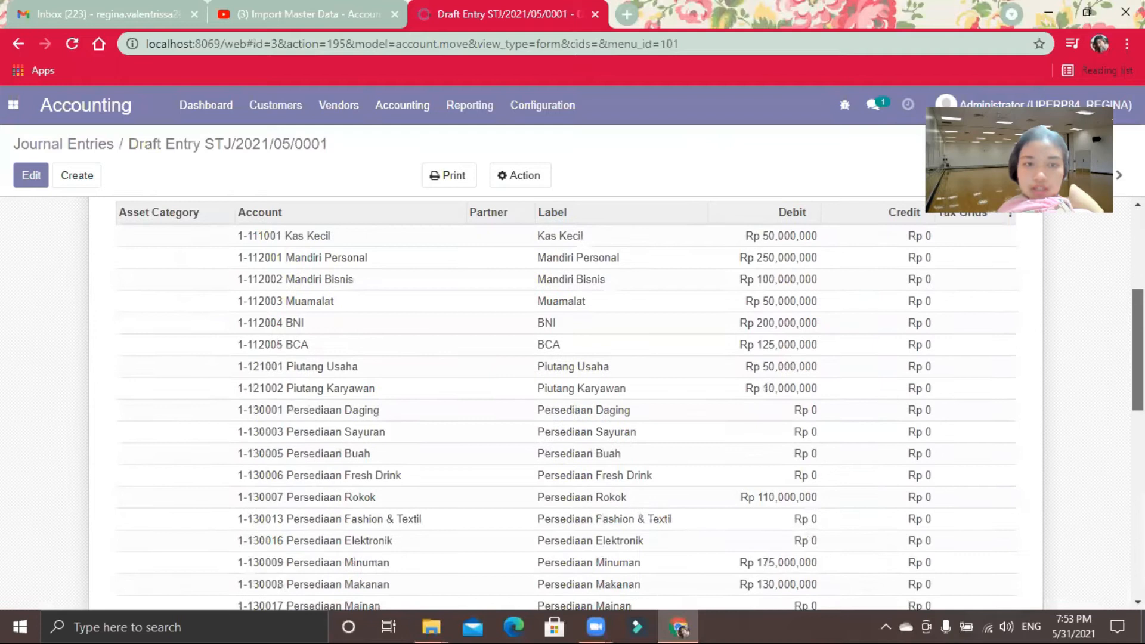
scroll(573, 403, down, 1)
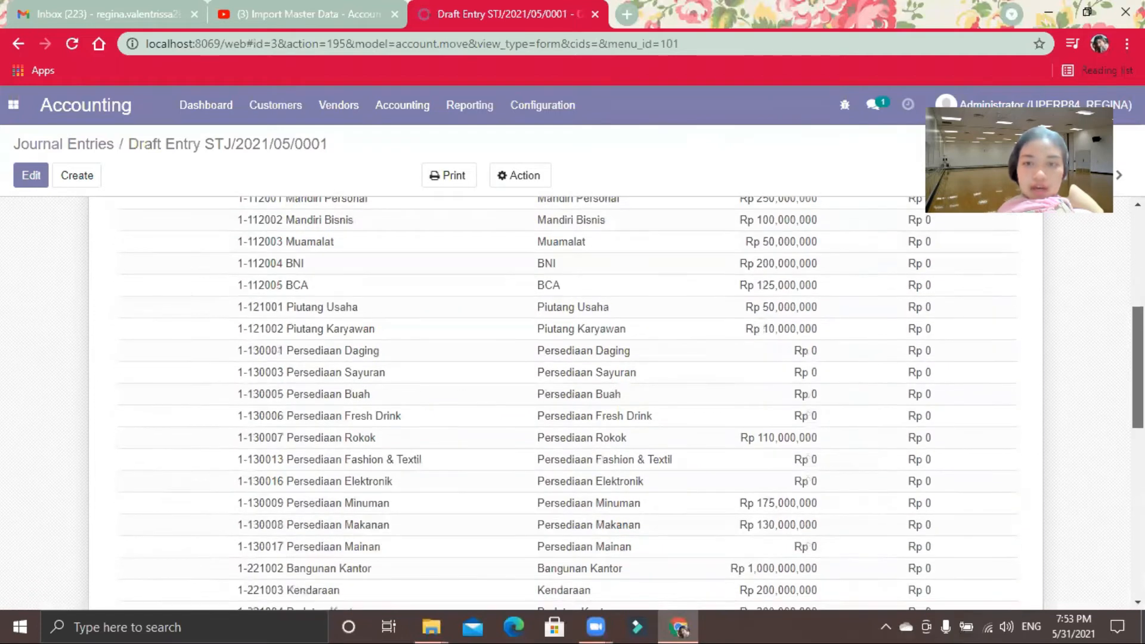
scroll(855, 322, up, 2)
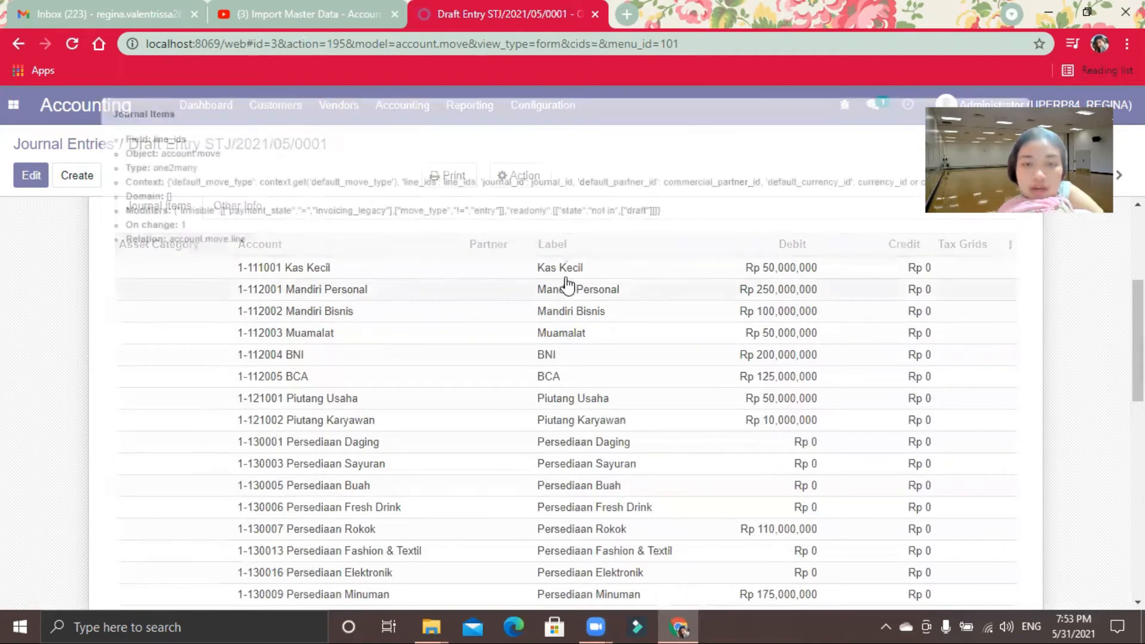
scroll(597, 406, down, 8)
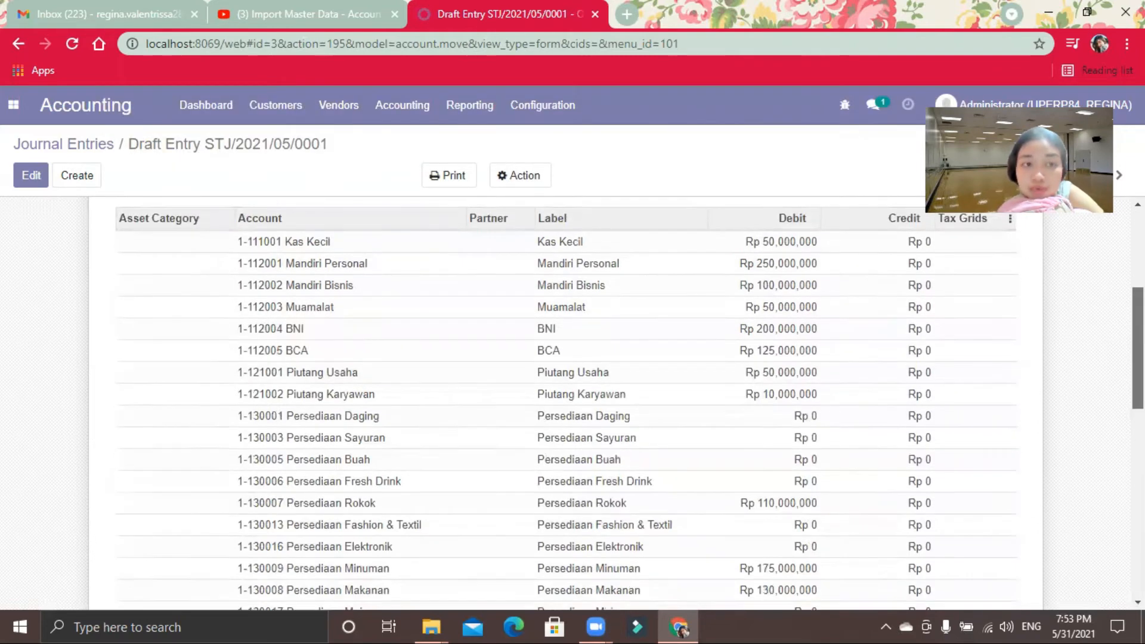
scroll(596, 405, down, 3)
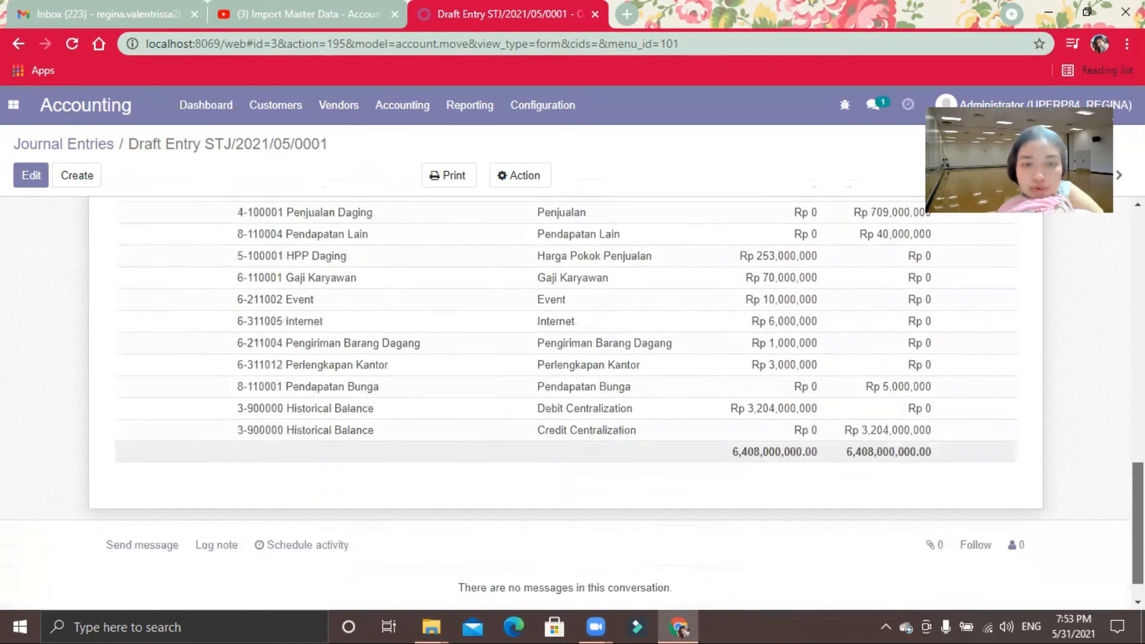
scroll(596, 406, up, 15)
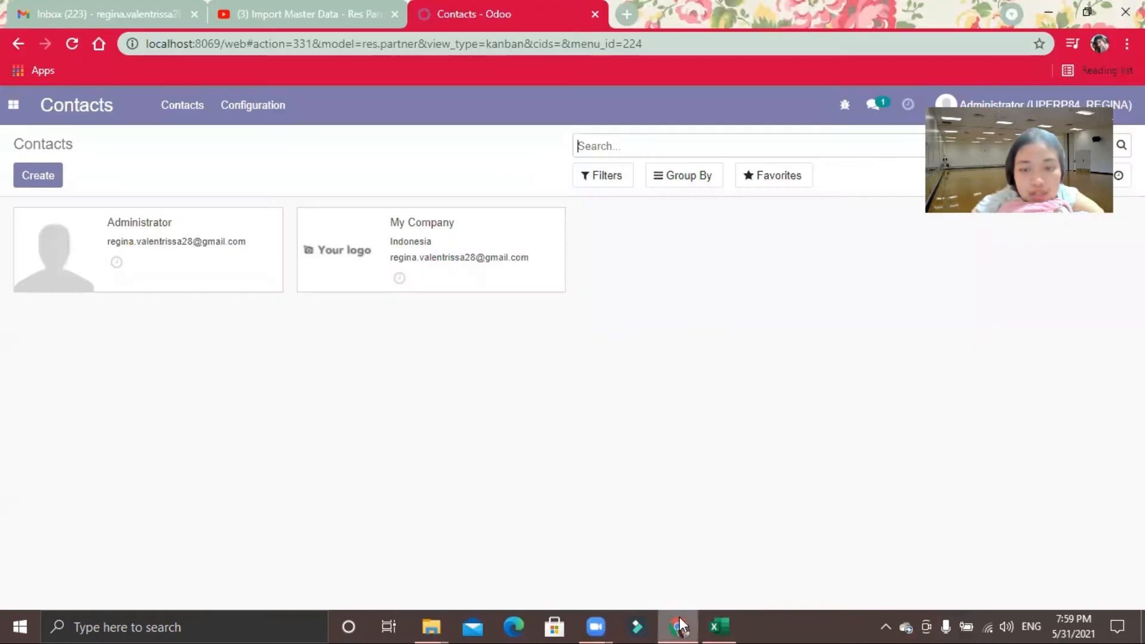
Step: Switch to Odoo in Chrome and open the technical Company Properties list in Settings
click(678, 627)
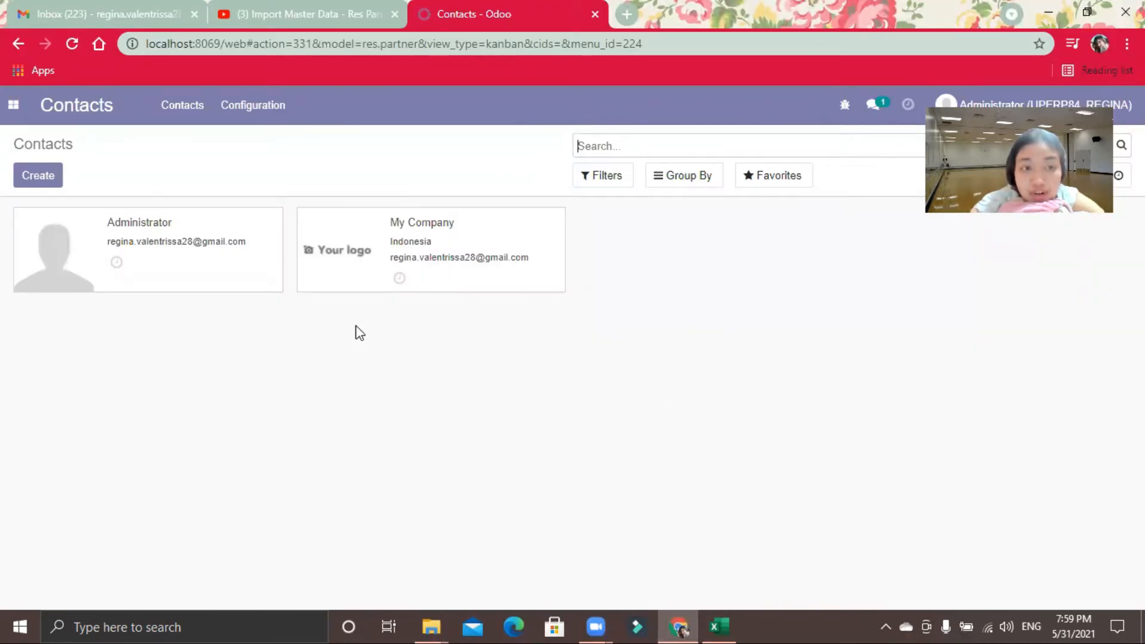
click(23, 109)
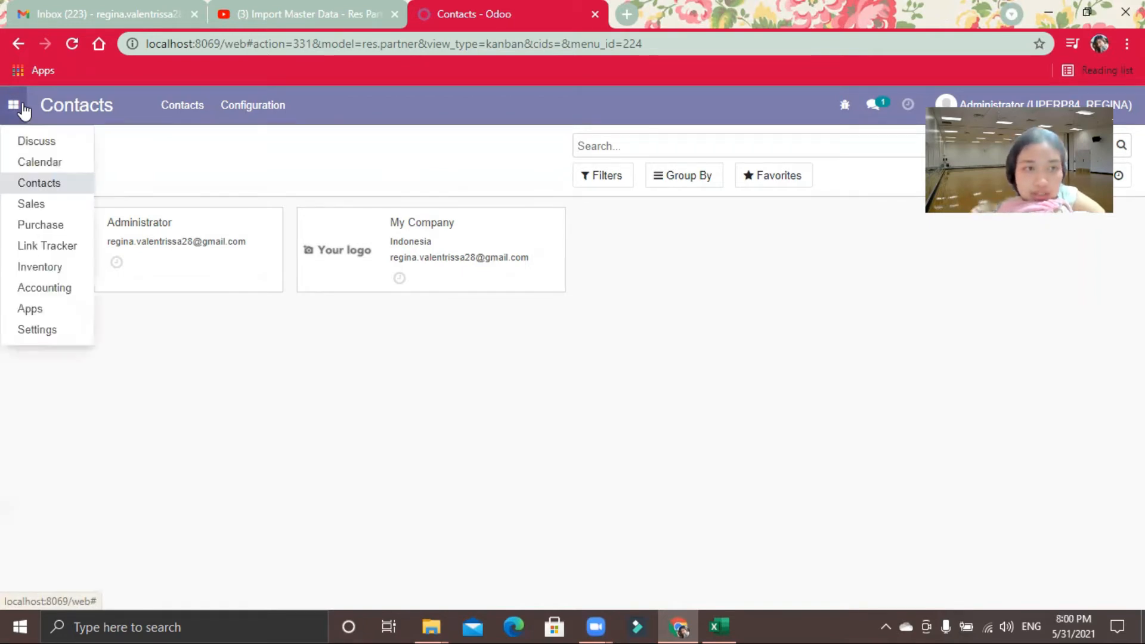
click(46, 334)
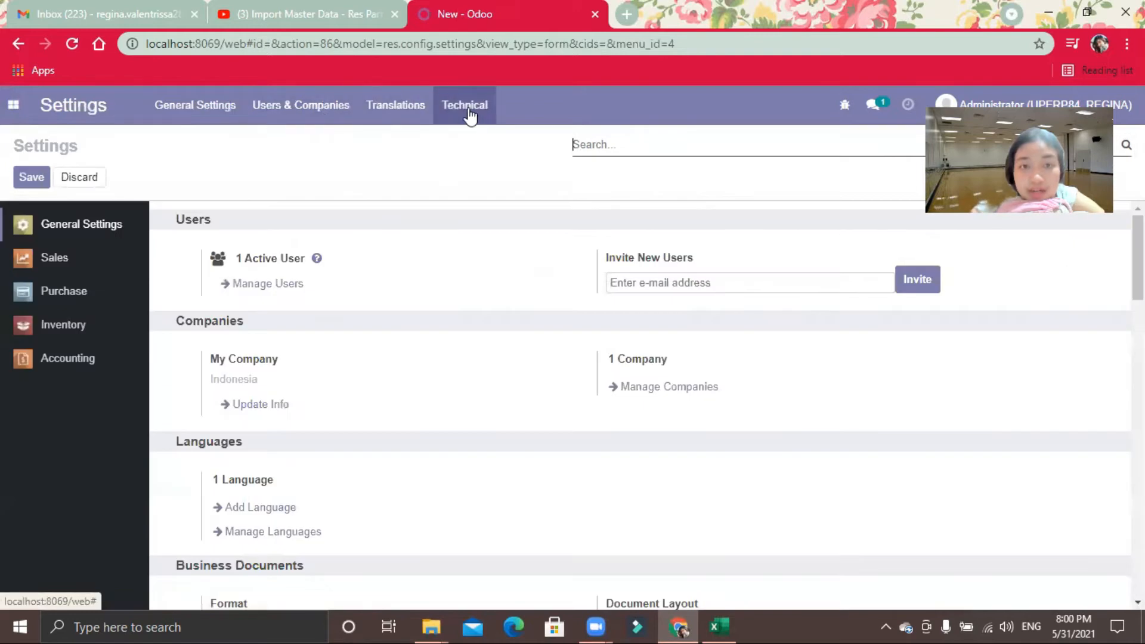
click(469, 115)
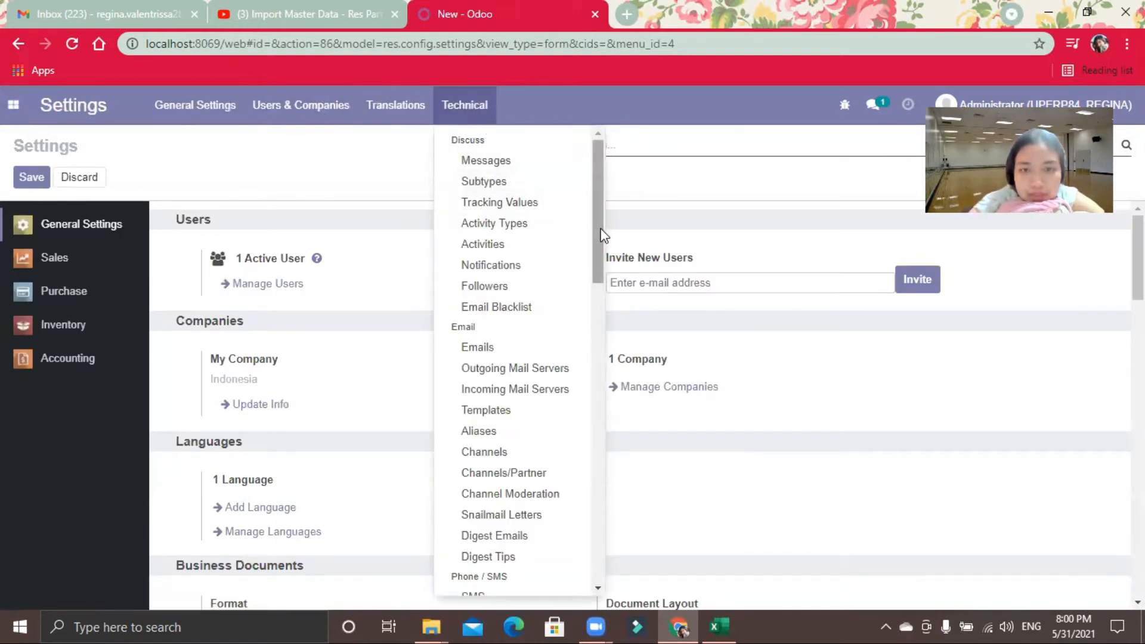
scroll(596, 227, down, 15)
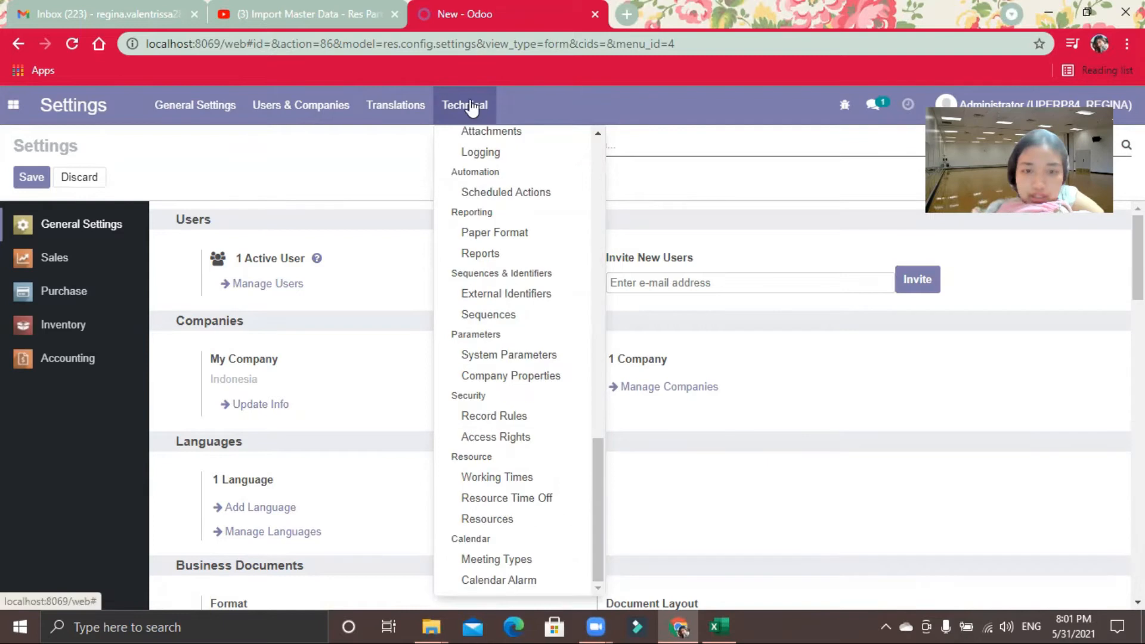
click(525, 386)
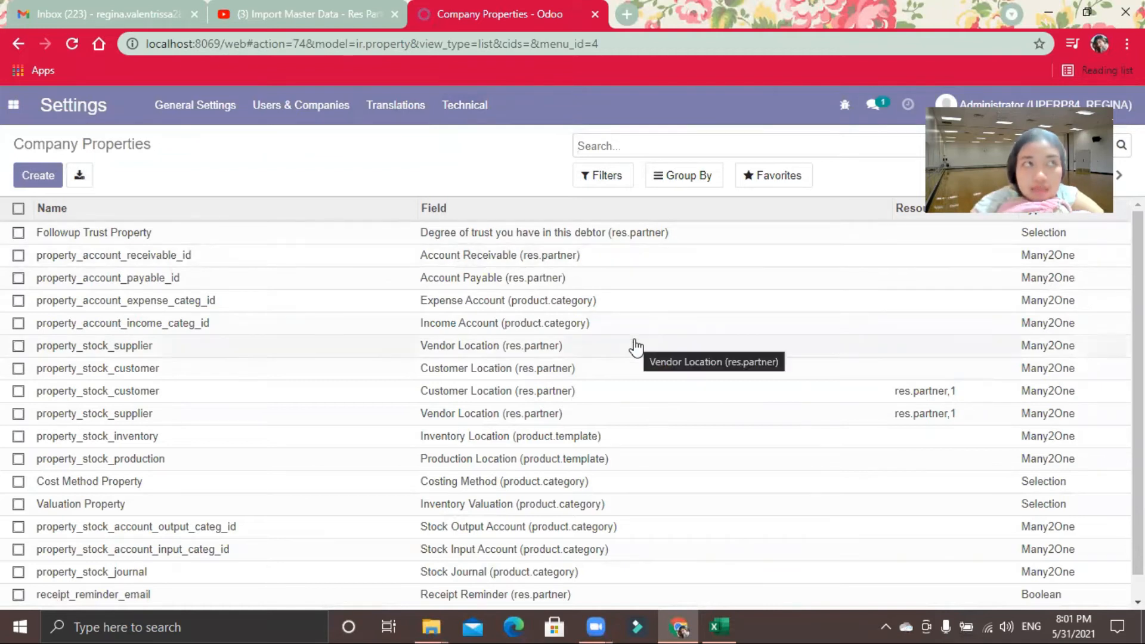
Step: Check the partner file's name in Excel, search Odoo's company properties for res.partner, and clear the filter to browse the full list
click(719, 626)
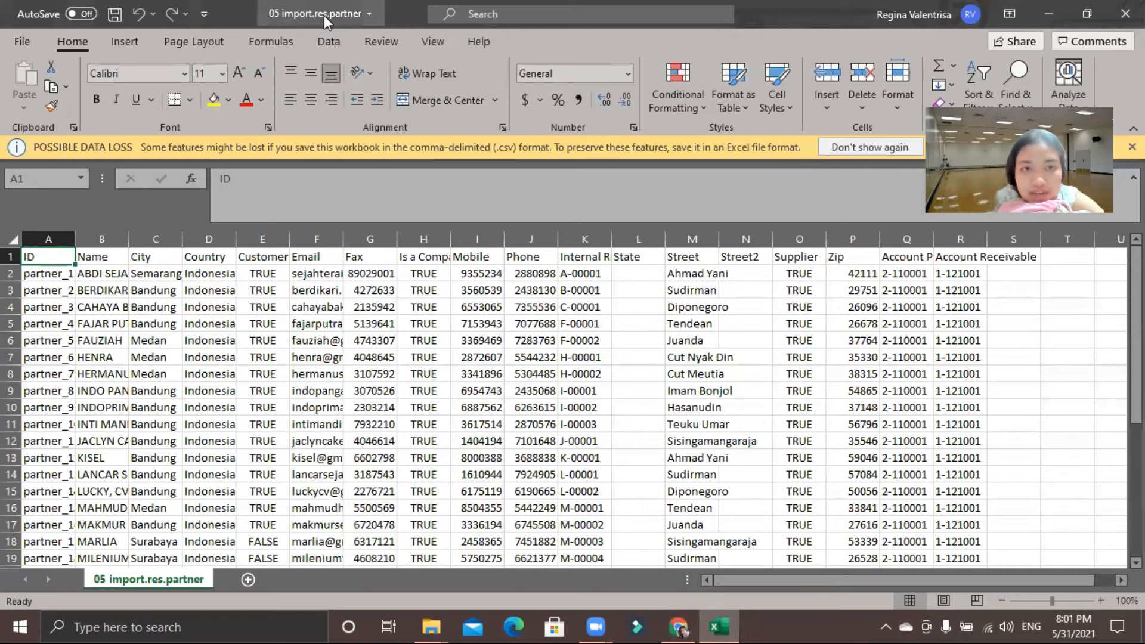
click(680, 626)
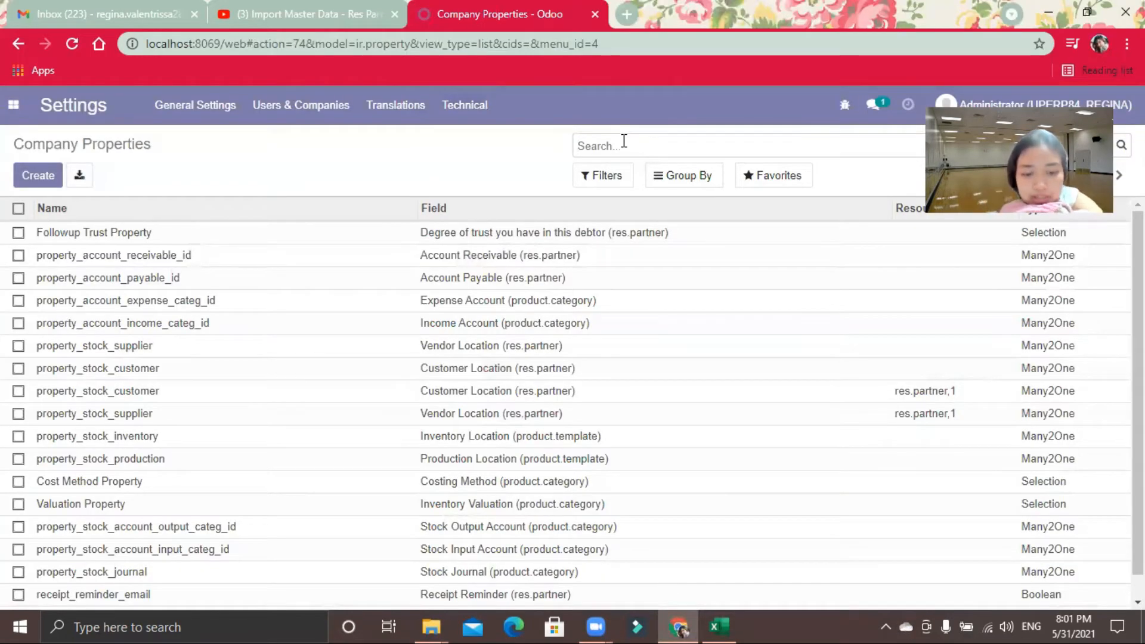
text(res.partner)
key(Return)
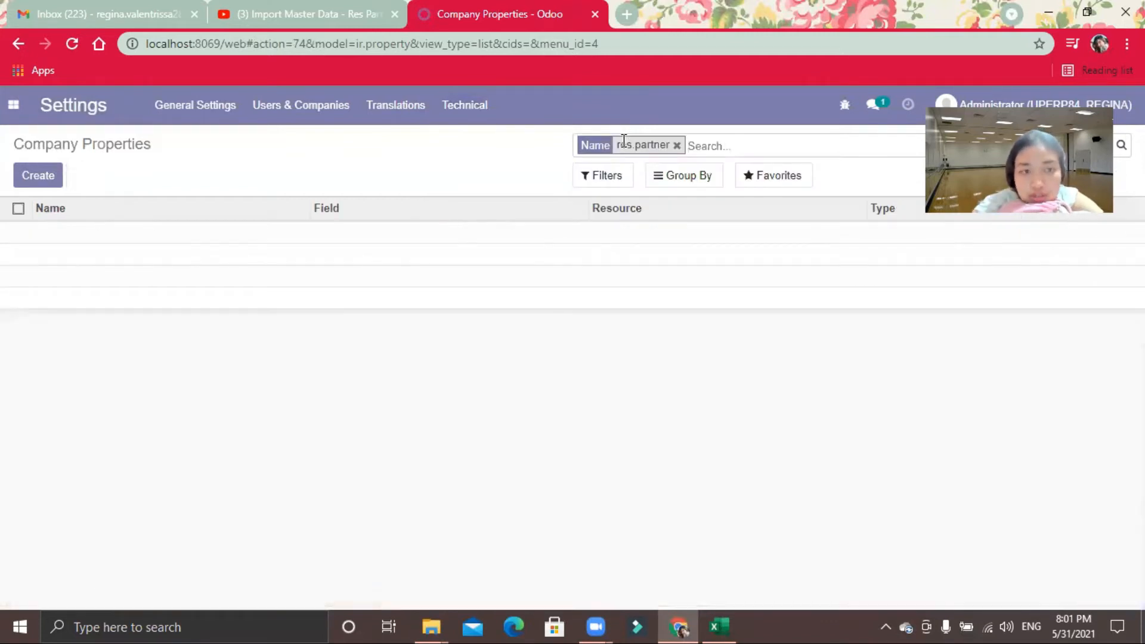
click(677, 145)
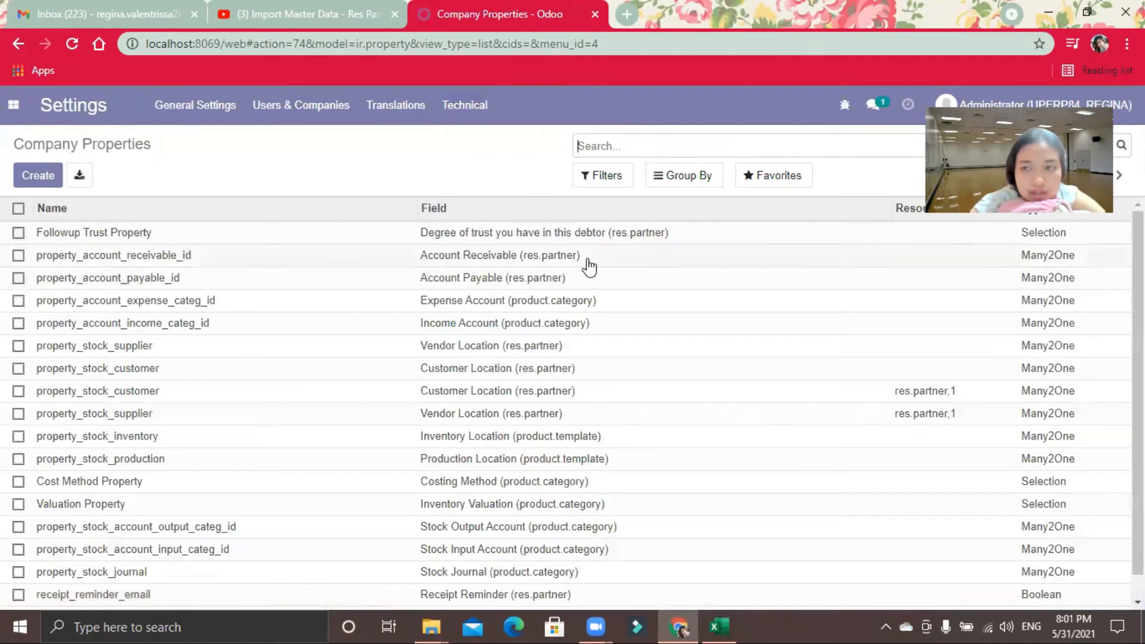
scroll(590, 267, down, 1)
scroll(790, 251, up, 1)
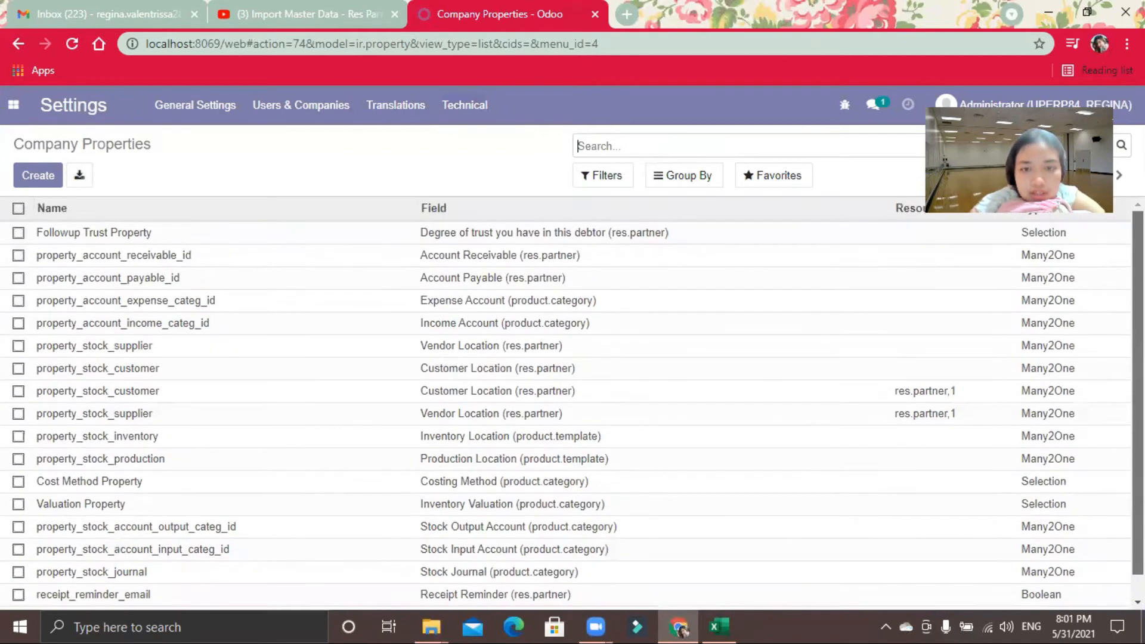
Step: Clear the value of the Followup Trust Property, save the record and return to the company properties list
click(629, 244)
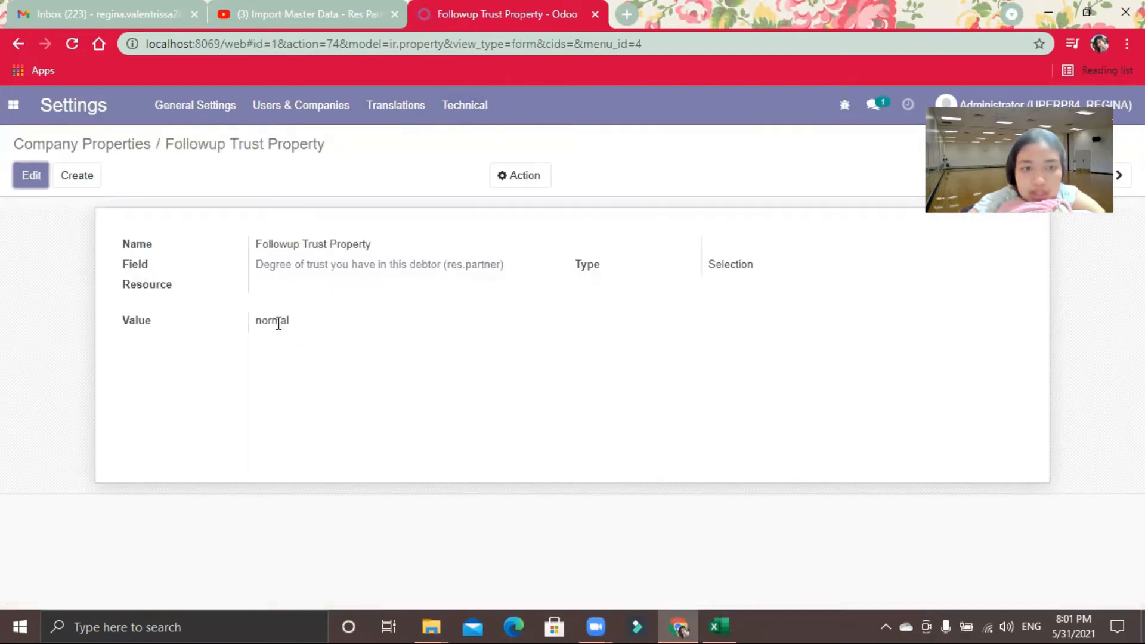
drag(294, 322, 265, 320)
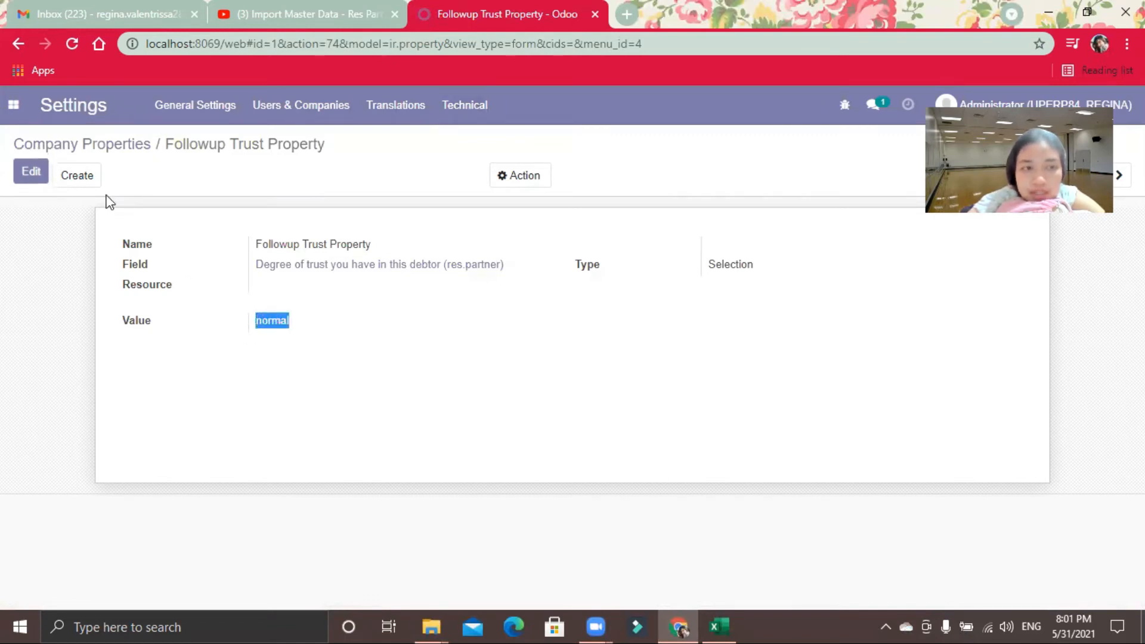
click(43, 183)
drag(355, 345, 210, 353)
key(BackSpace)
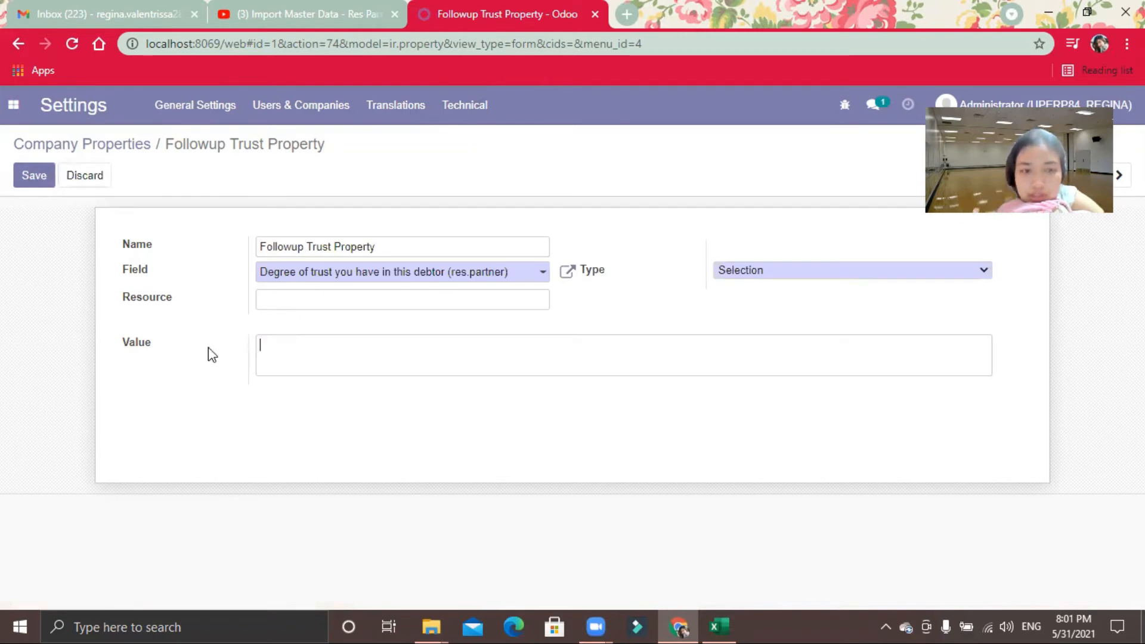
click(47, 183)
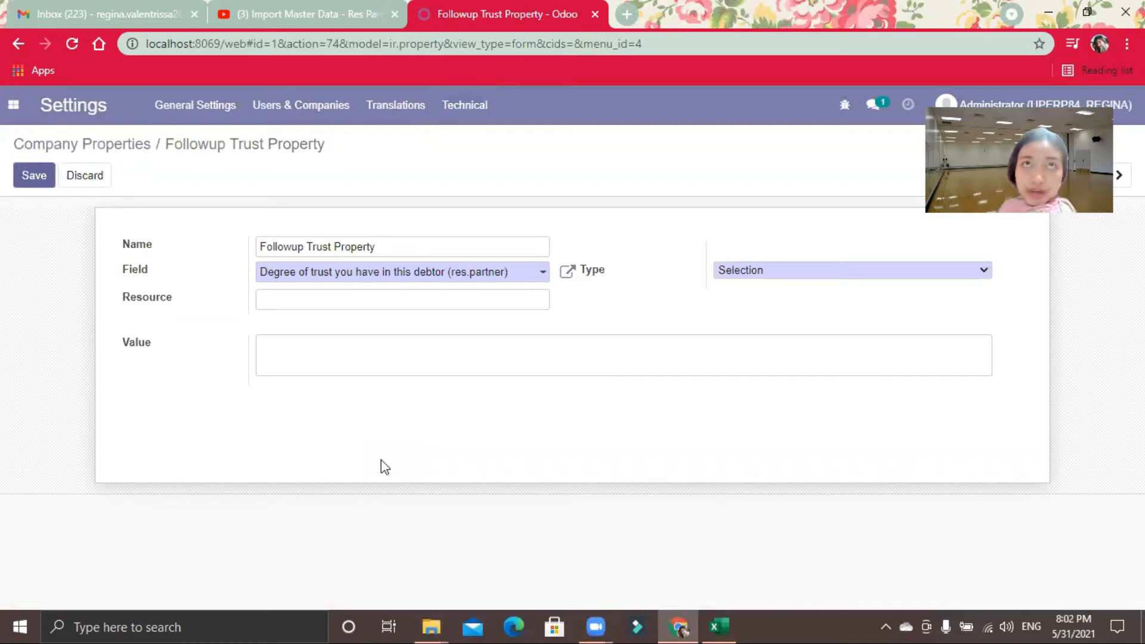
key(alt+s)
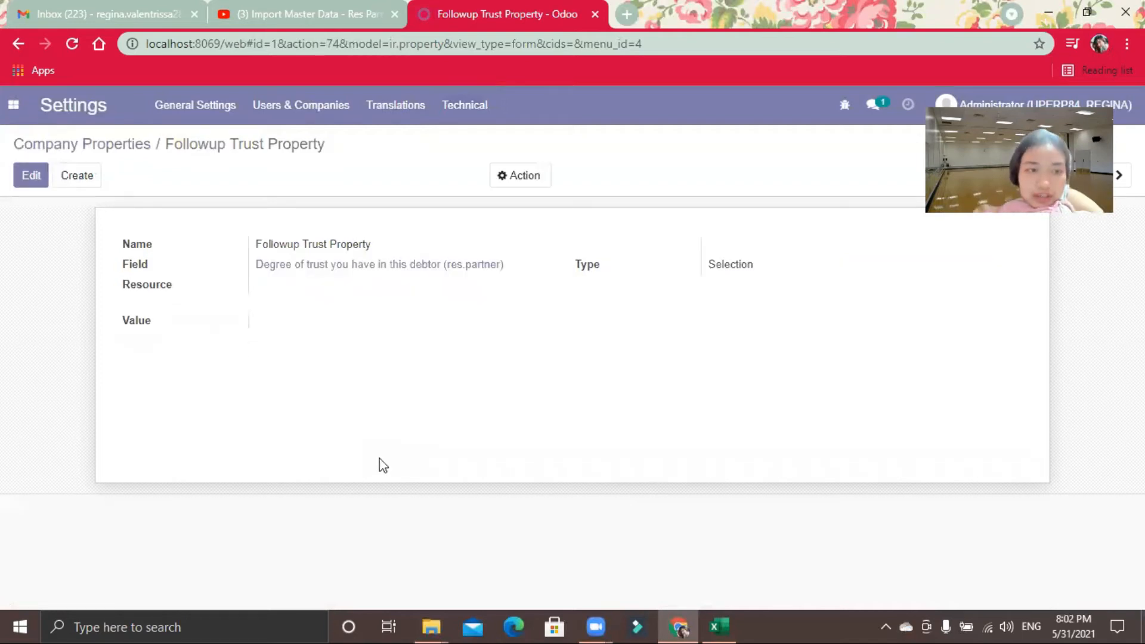
click(136, 146)
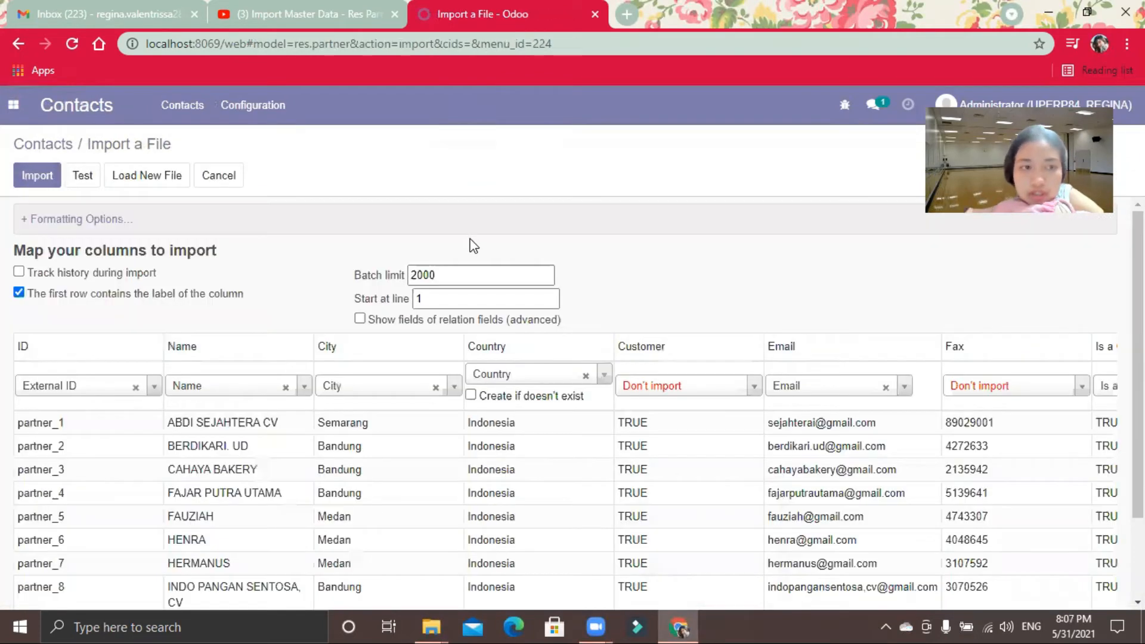
Step: Test the loaded partner file in the Contacts import and import its records
click(71, 176)
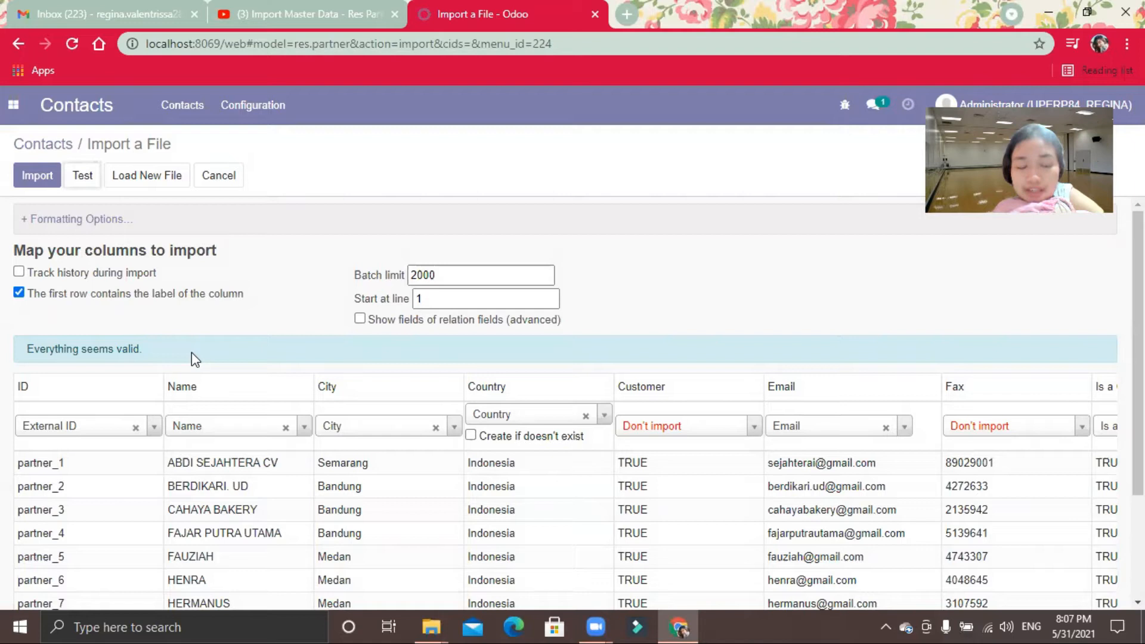
click(48, 179)
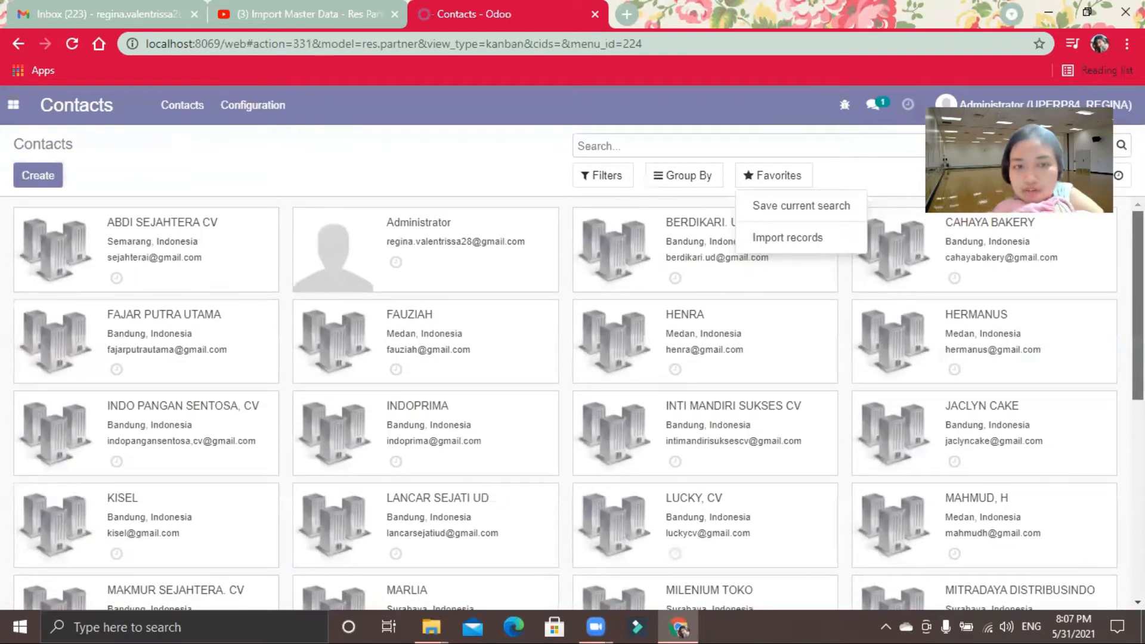
Step: Look through the imported partner records in the Contacts list
scroll(565, 403, down, 2)
scroll(565, 403, down, 1)
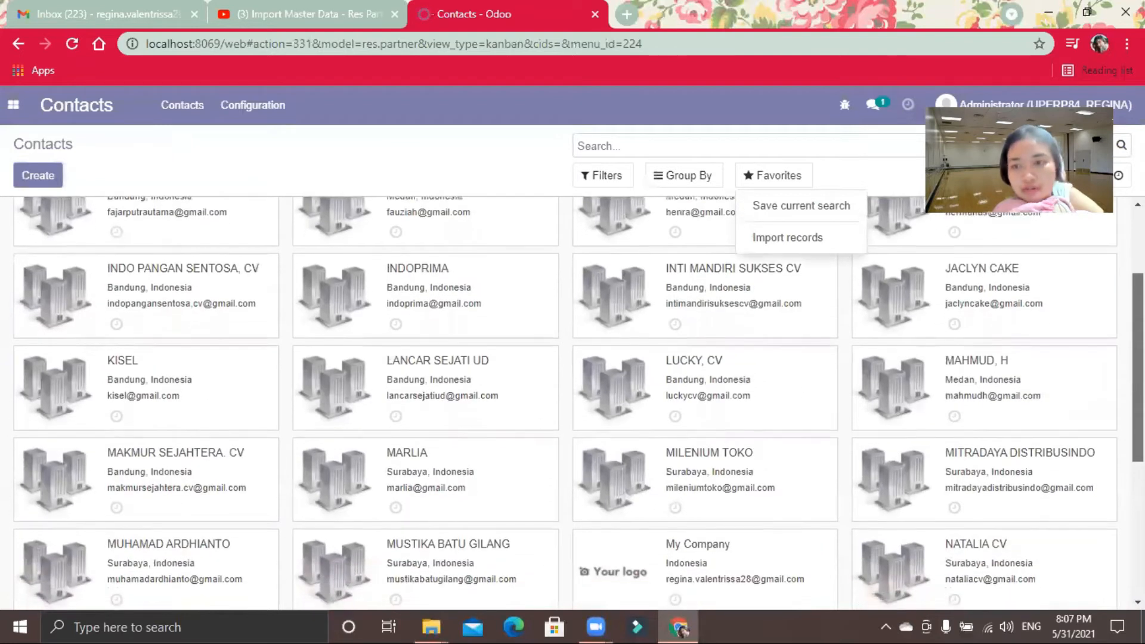
scroll(564, 404, down, 5)
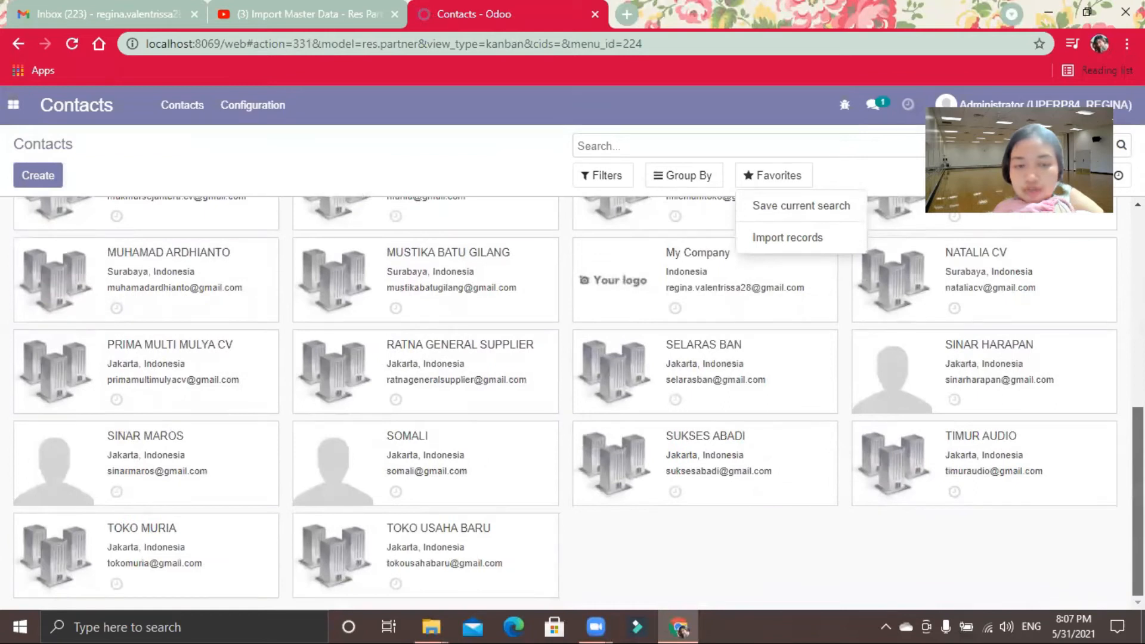
scroll(565, 403, up, 7)
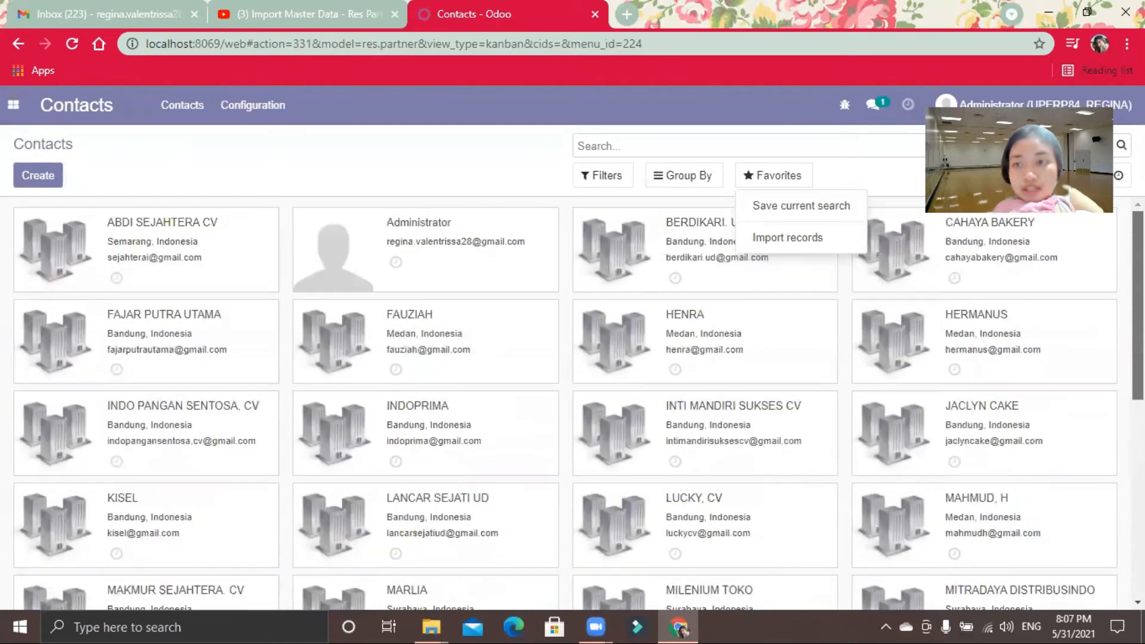
Step: Leave Contacts and open the technical Company Properties list in Settings
click(525, 167)
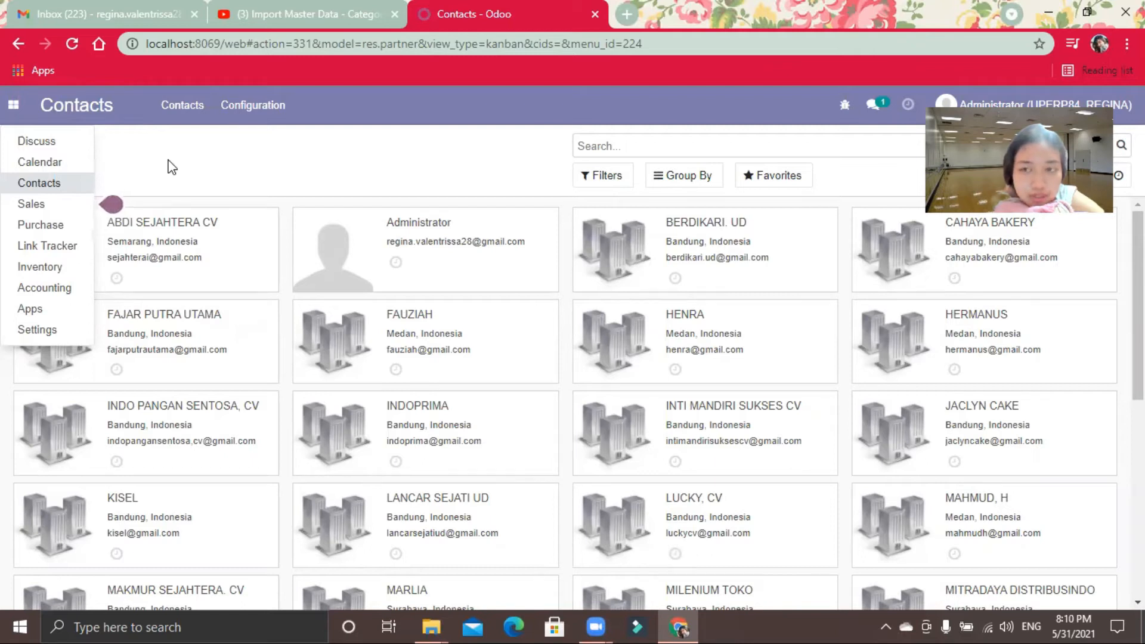
click(51, 272)
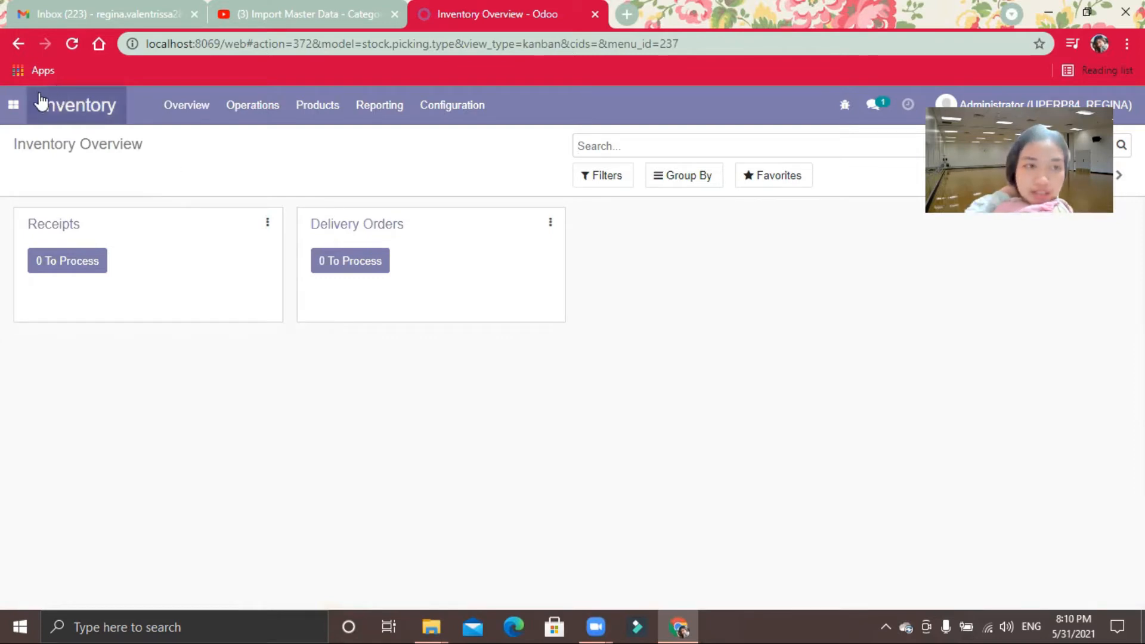
click(13, 105)
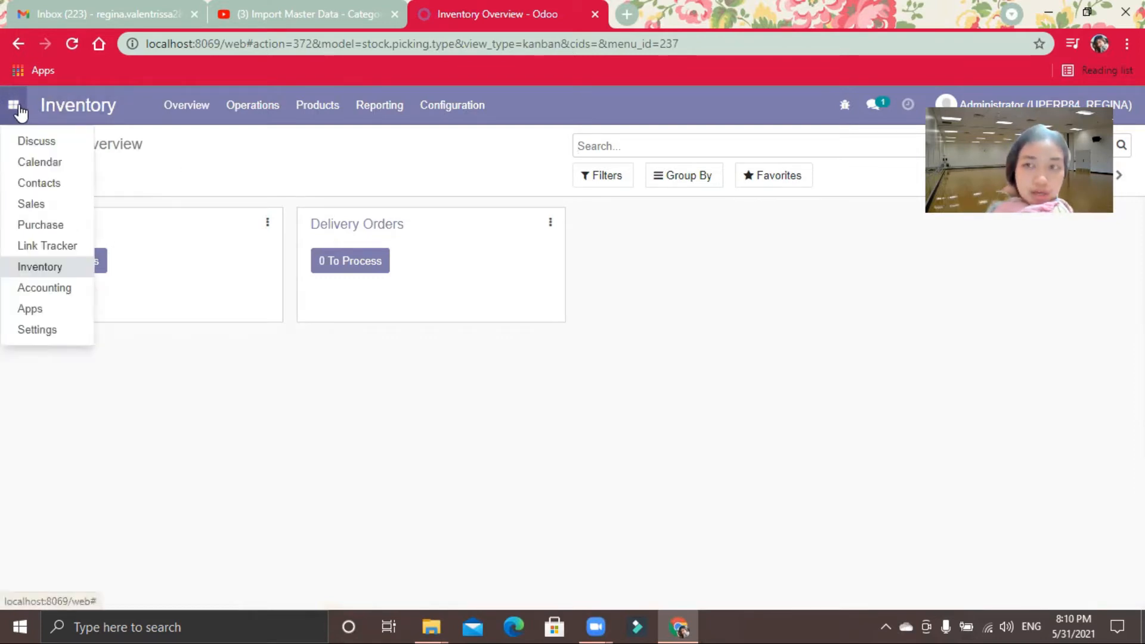
click(48, 334)
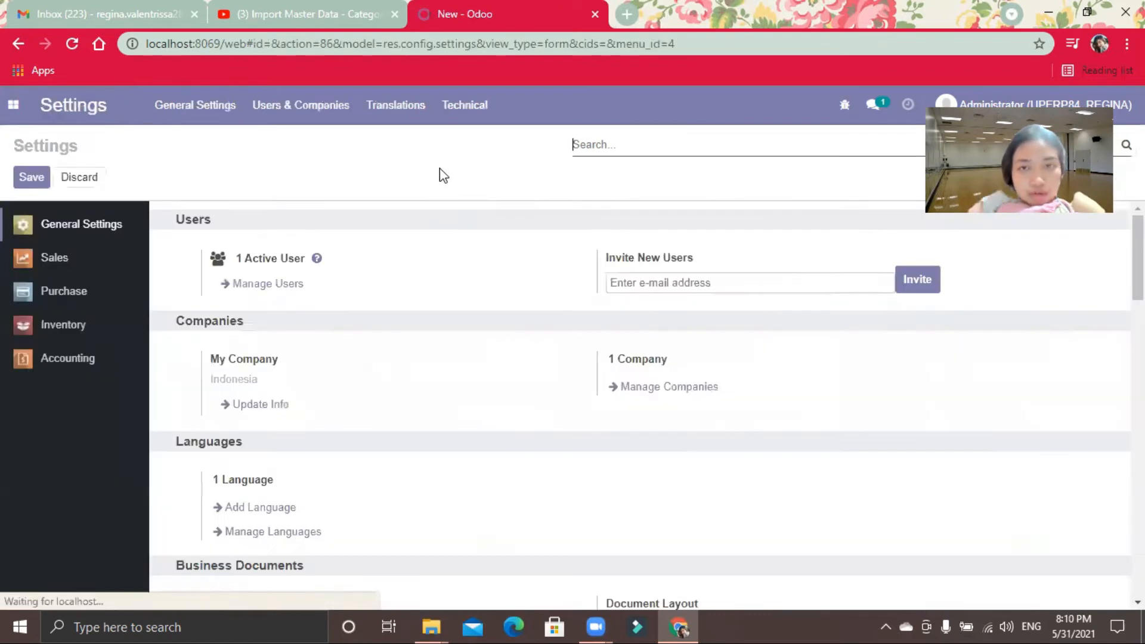
click(482, 120)
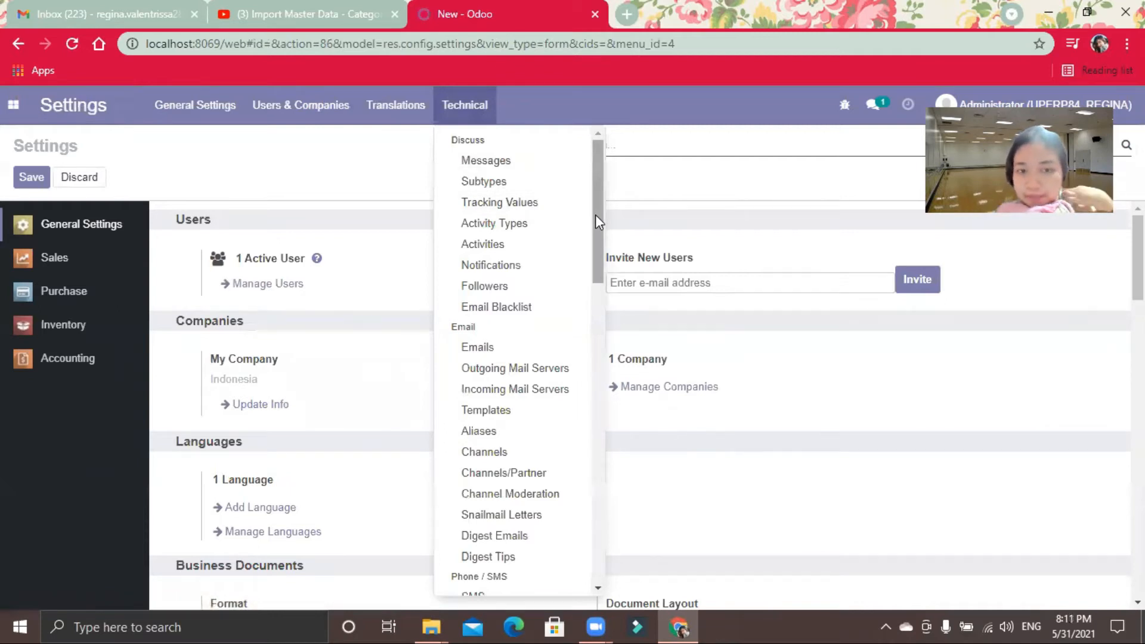
drag(595, 214, 606, 503)
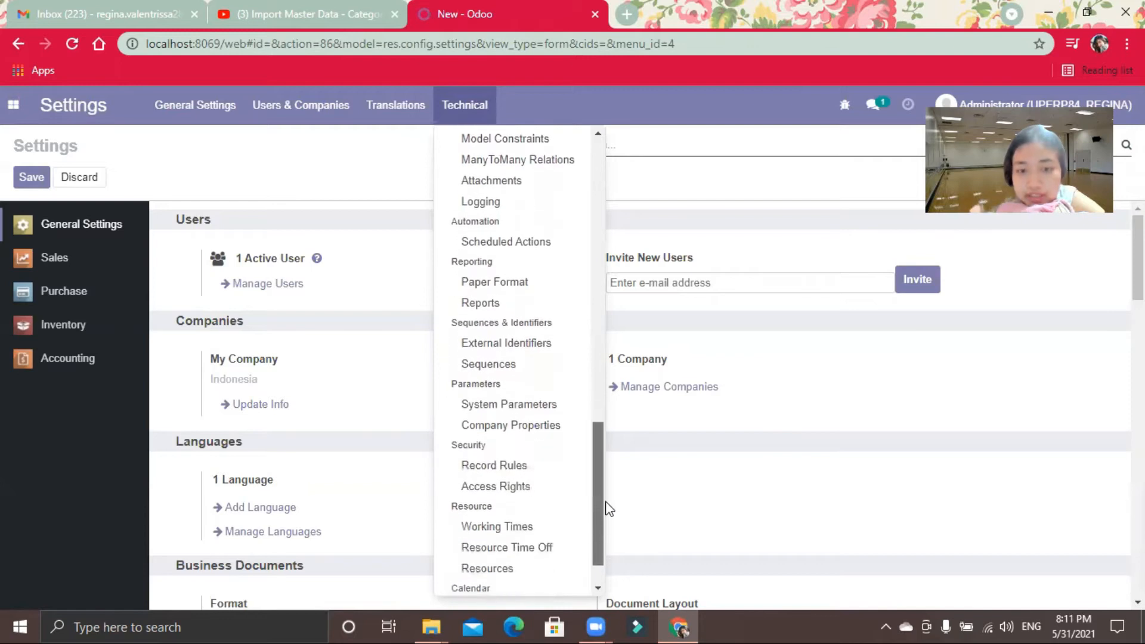
click(543, 424)
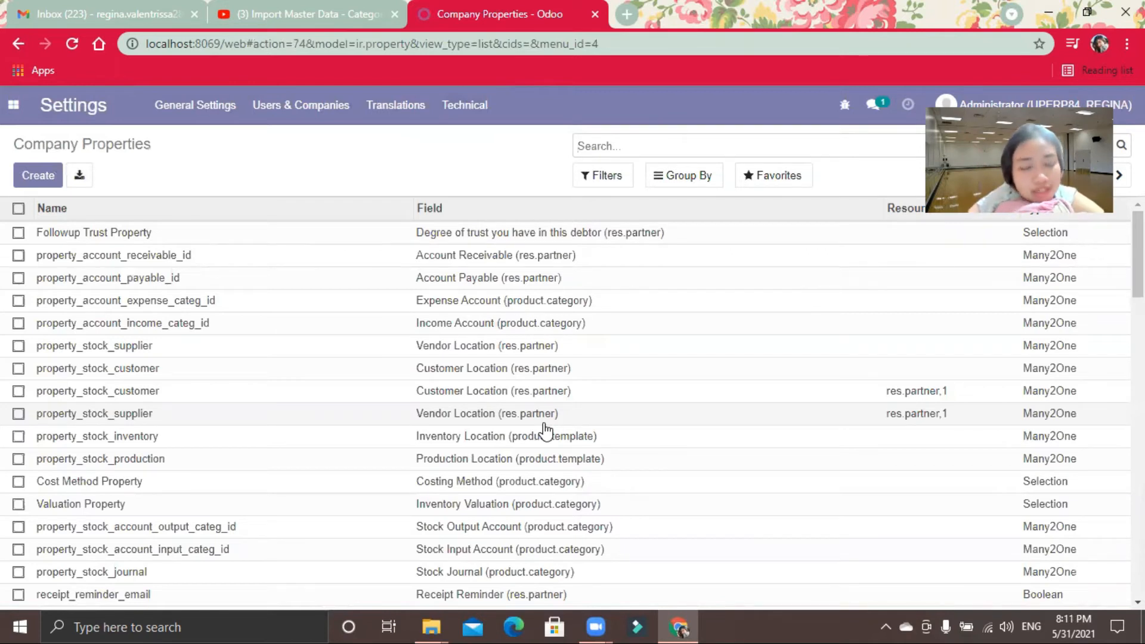
Step: Clear the value of property_account_expense_categ_id, save the record and return to the company properties list
click(549, 308)
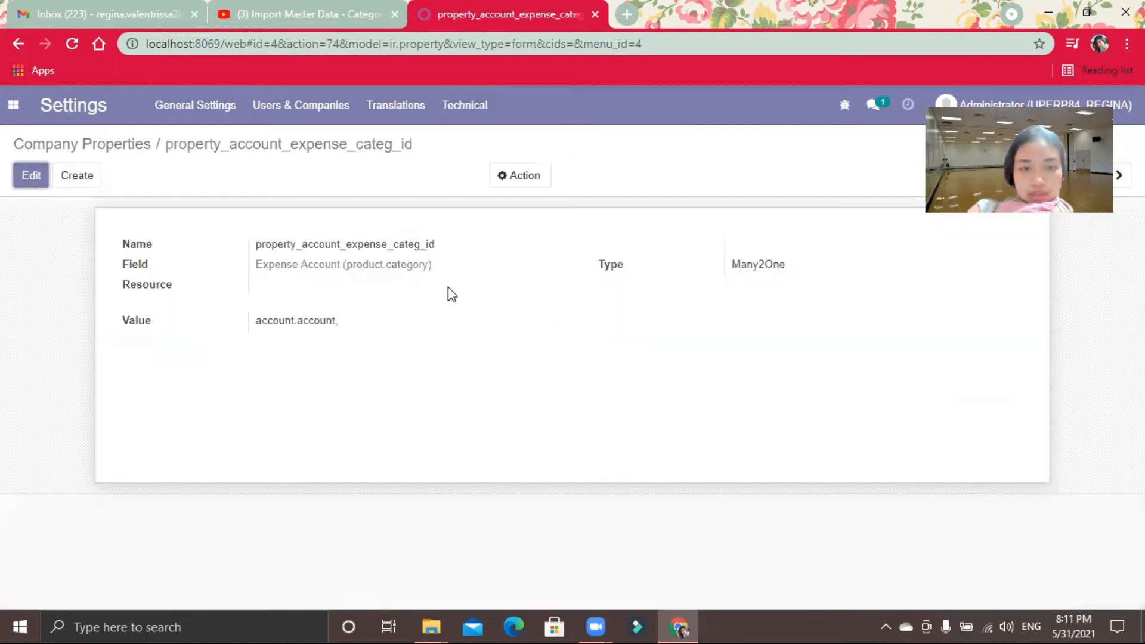
click(35, 184)
click(357, 345)
drag(358, 344, 238, 343)
key(BackSpace)
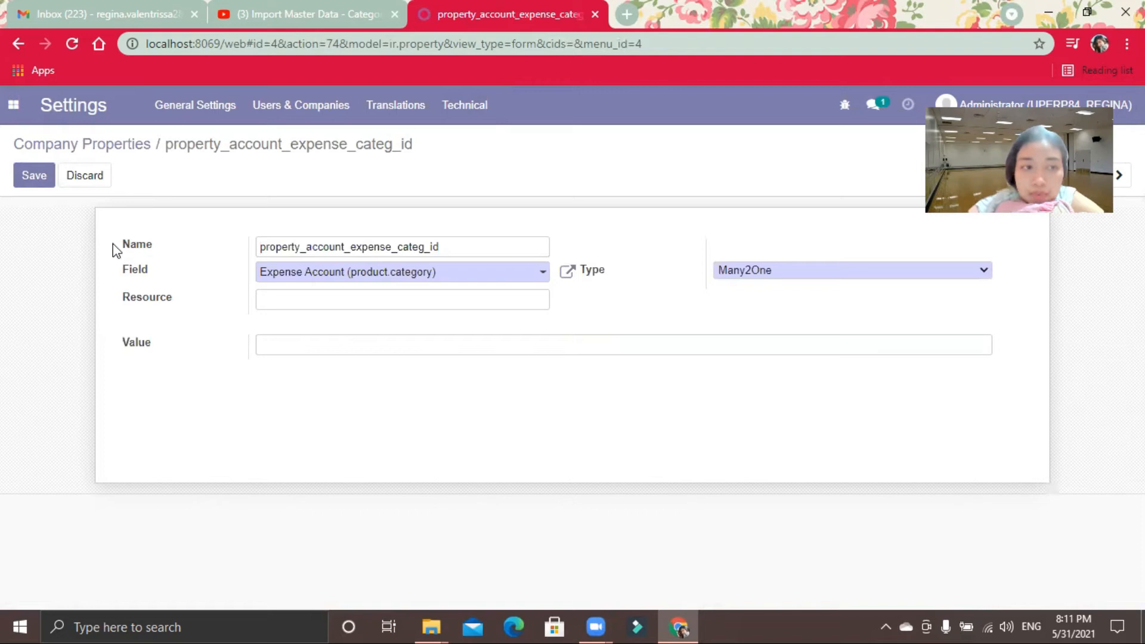
click(36, 186)
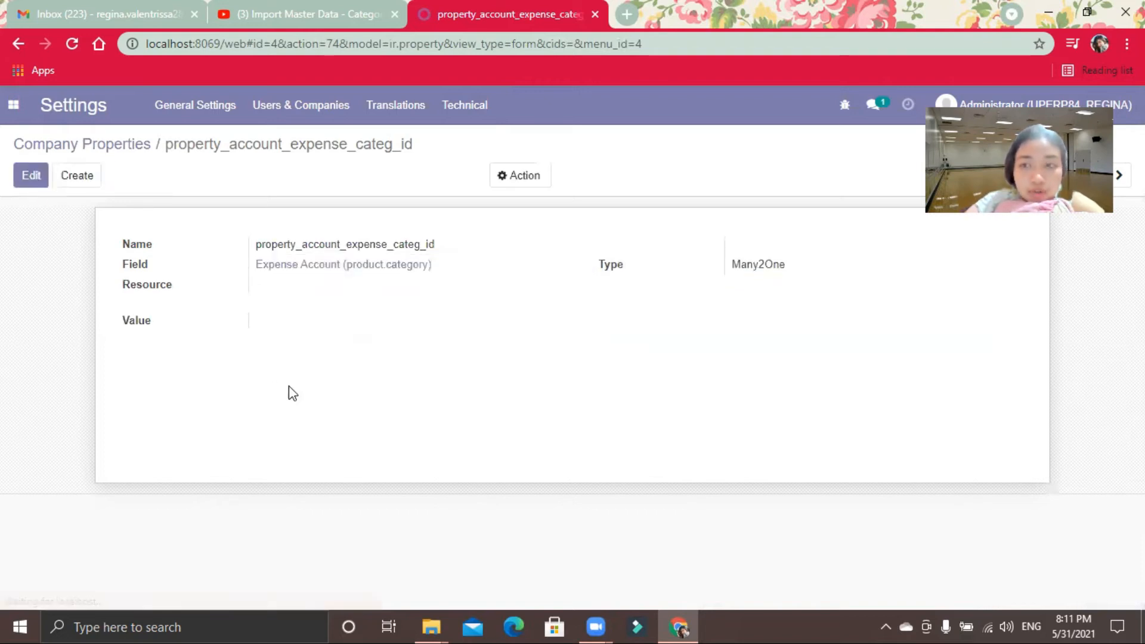
click(119, 148)
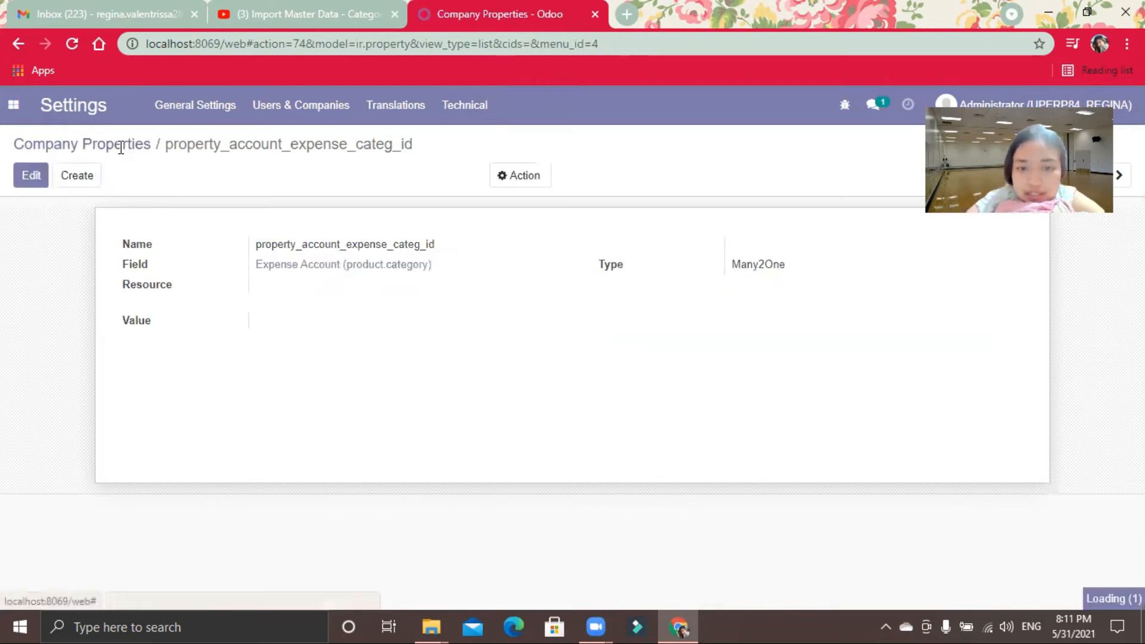
Step: Clear the value of property_account_income_categ_id, save the record and return to the company properties list
click(575, 328)
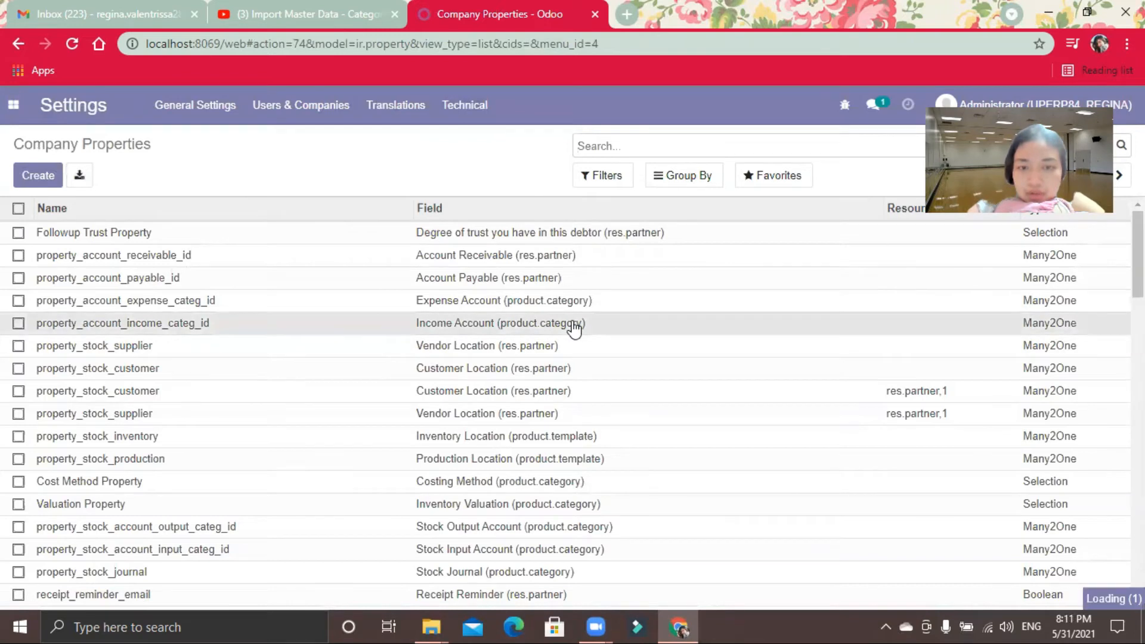
click(35, 180)
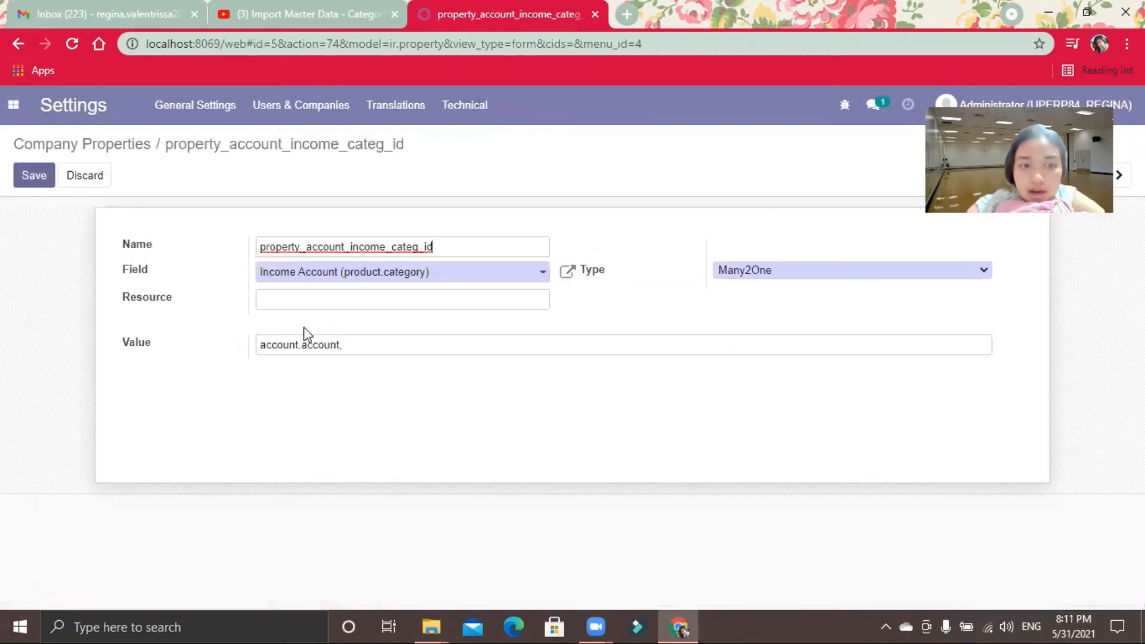
drag(362, 345, 174, 340)
key(BackSpace)
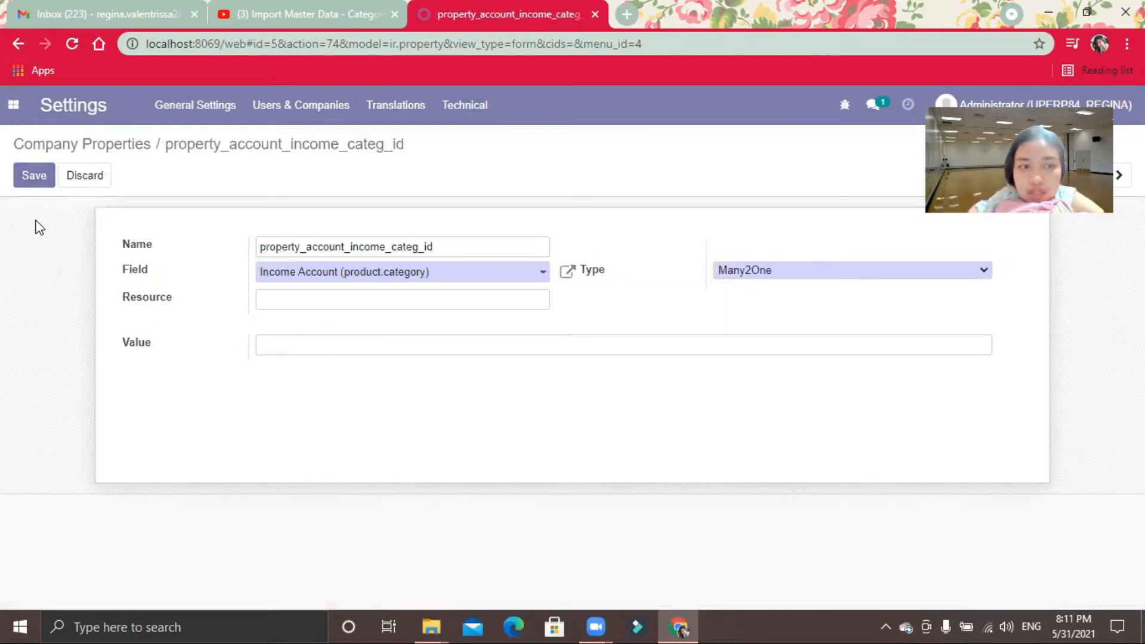
click(30, 182)
click(110, 143)
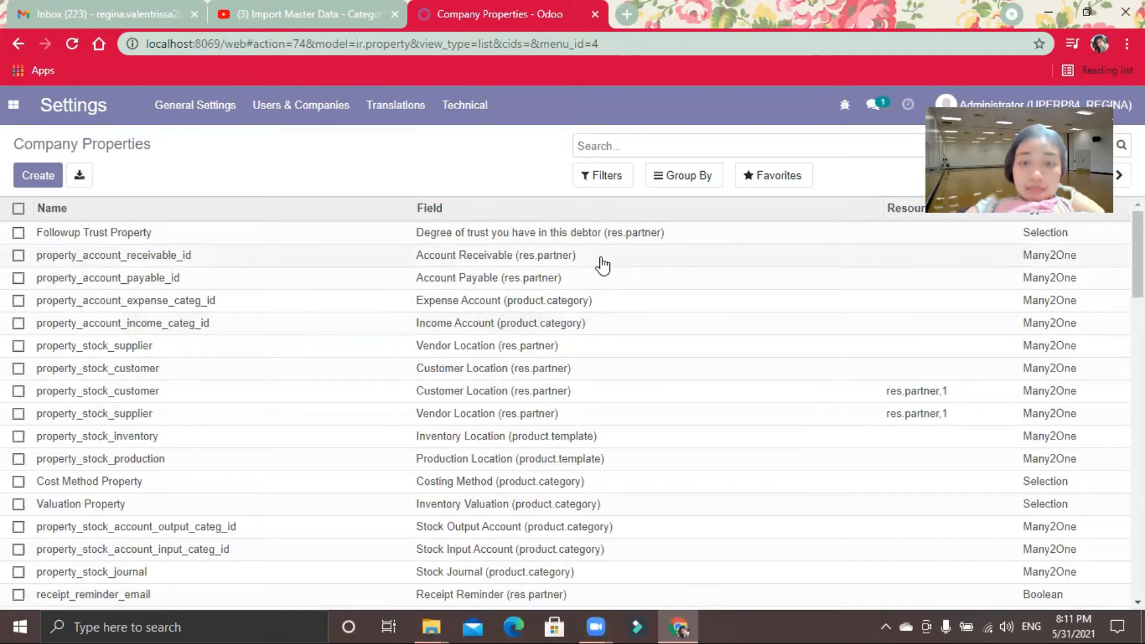
mouse_move(1138, 255)
mouse_down()
mouse_move(1138, 554)
mouse_move(1138, 255)
mouse_up()
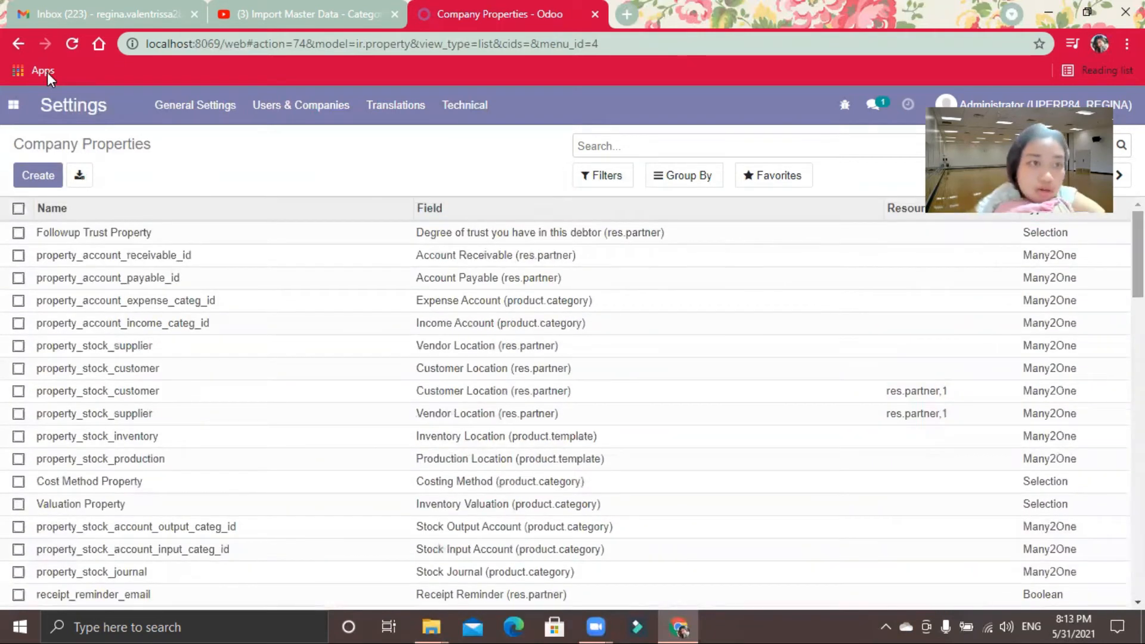
Step: Open the Product Categories list in Inventory's configuration and start importing records into it
click(13, 105)
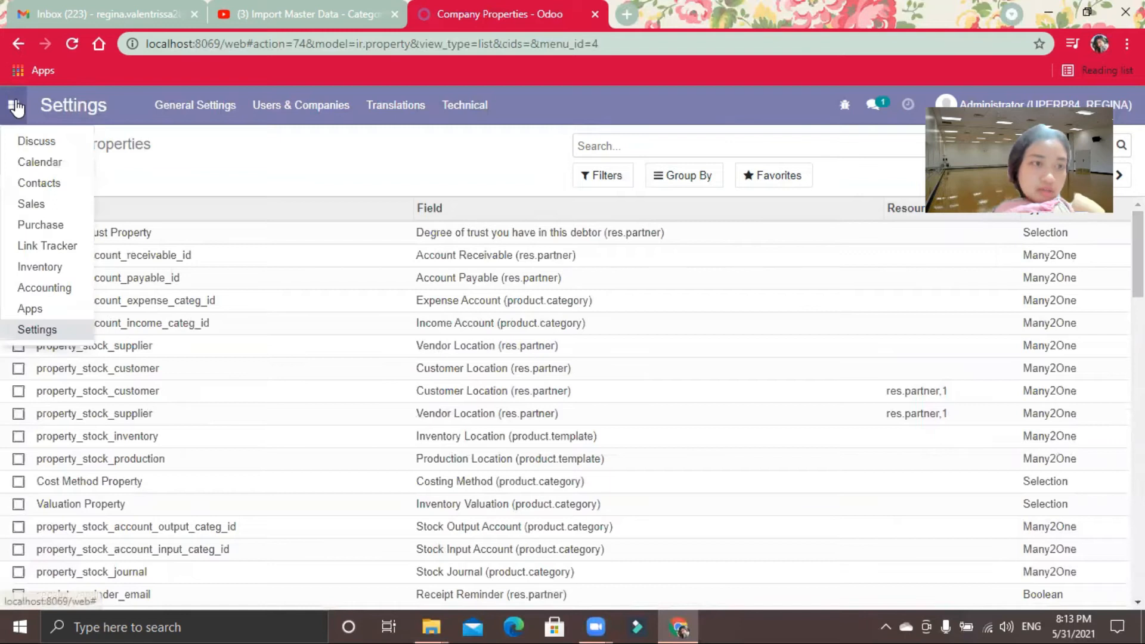
click(70, 270)
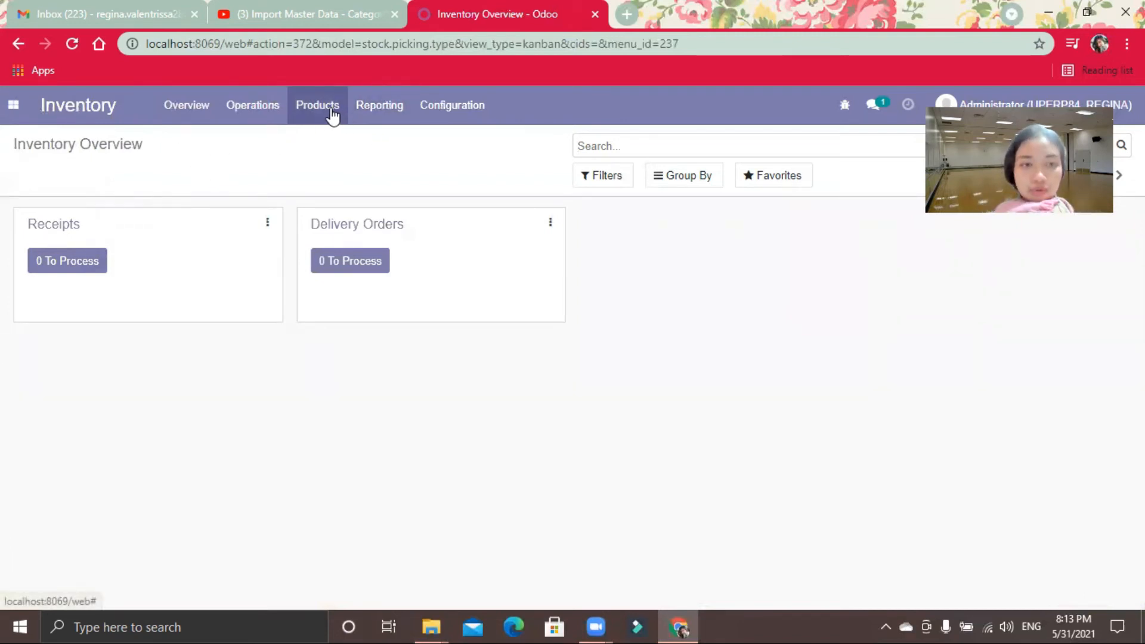
click(447, 111)
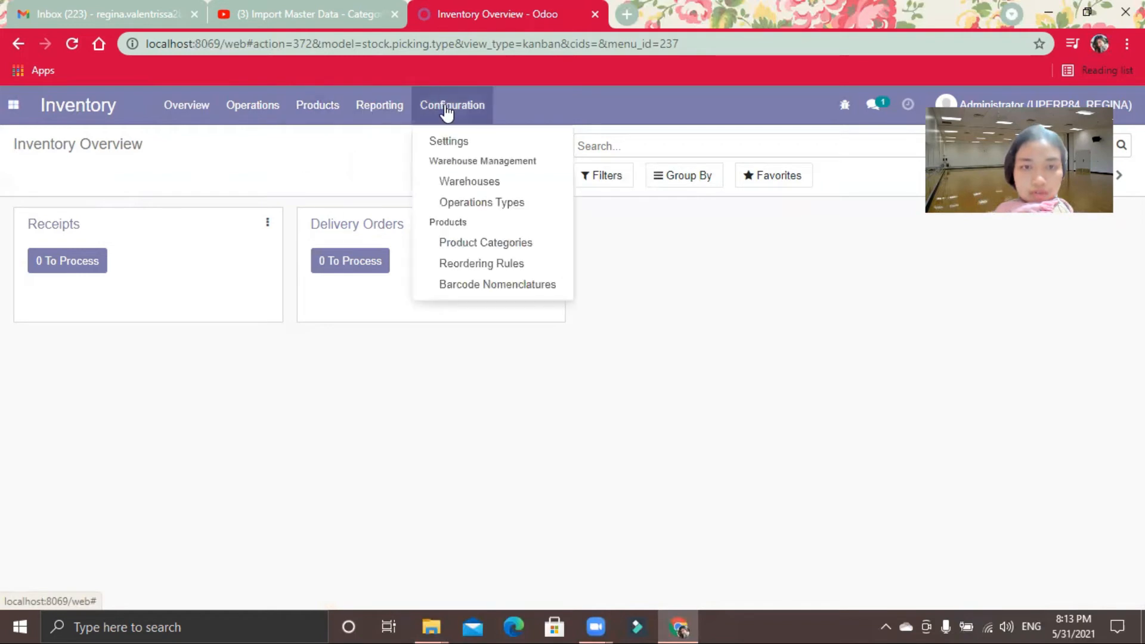
click(499, 248)
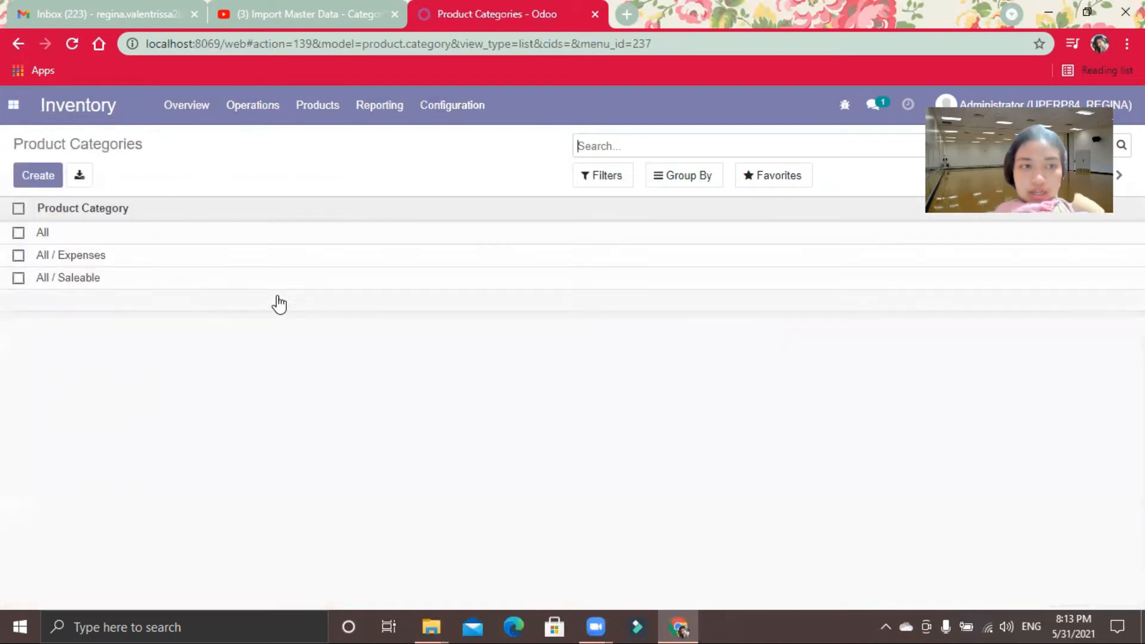
click(774, 187)
click(787, 246)
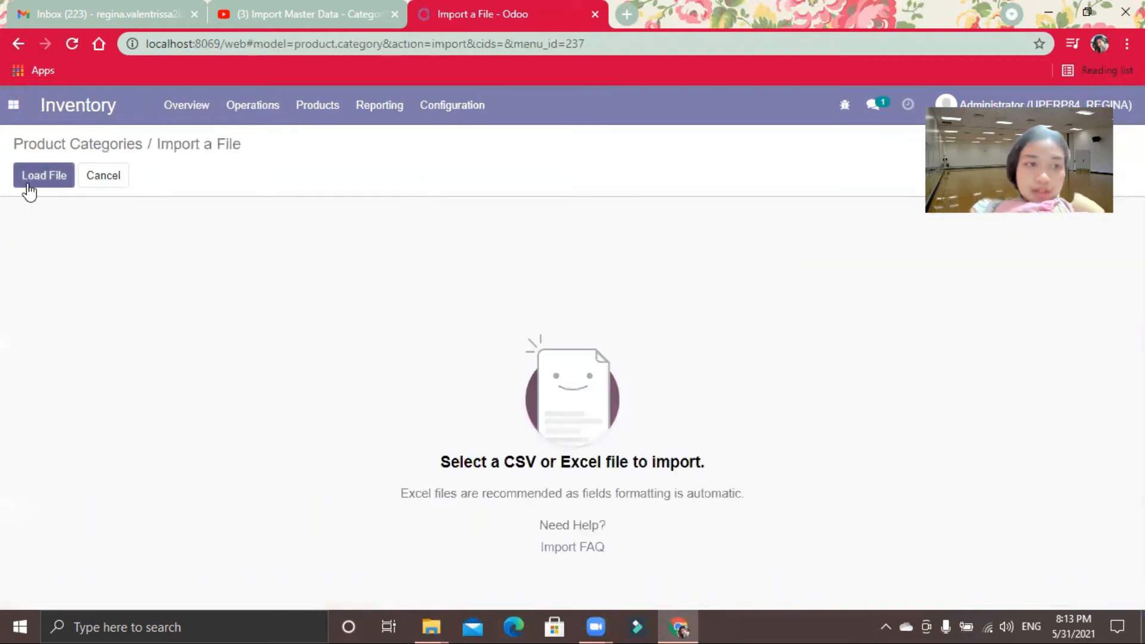
Step: Load the file 06 import.product.category from the retail12-master folder for the import
click(28, 187)
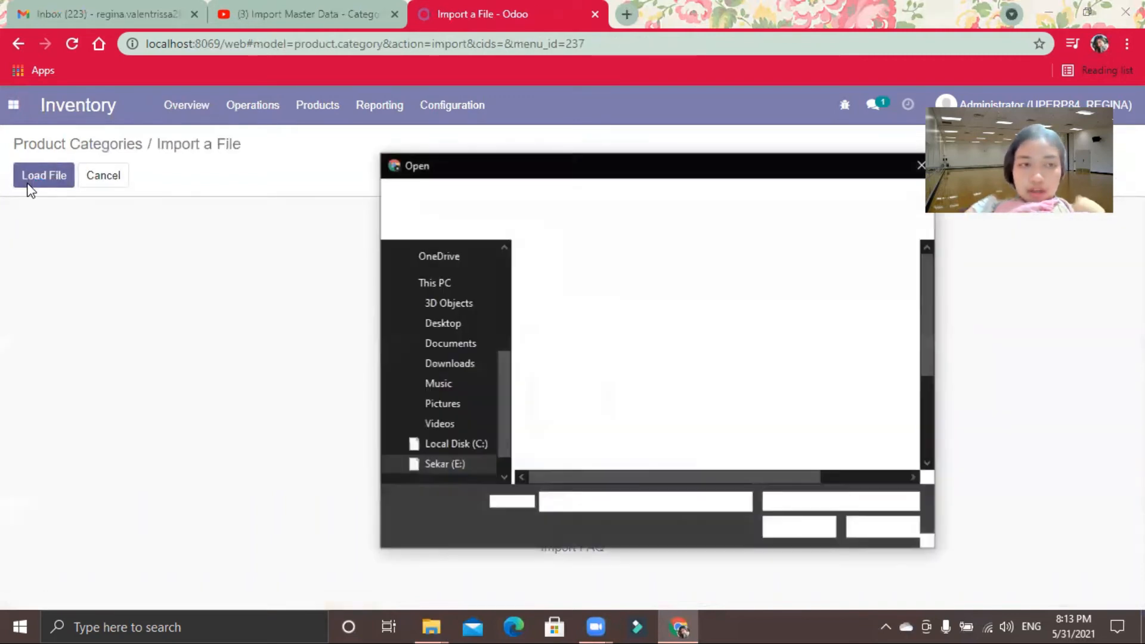
drag(925, 352, 926, 391)
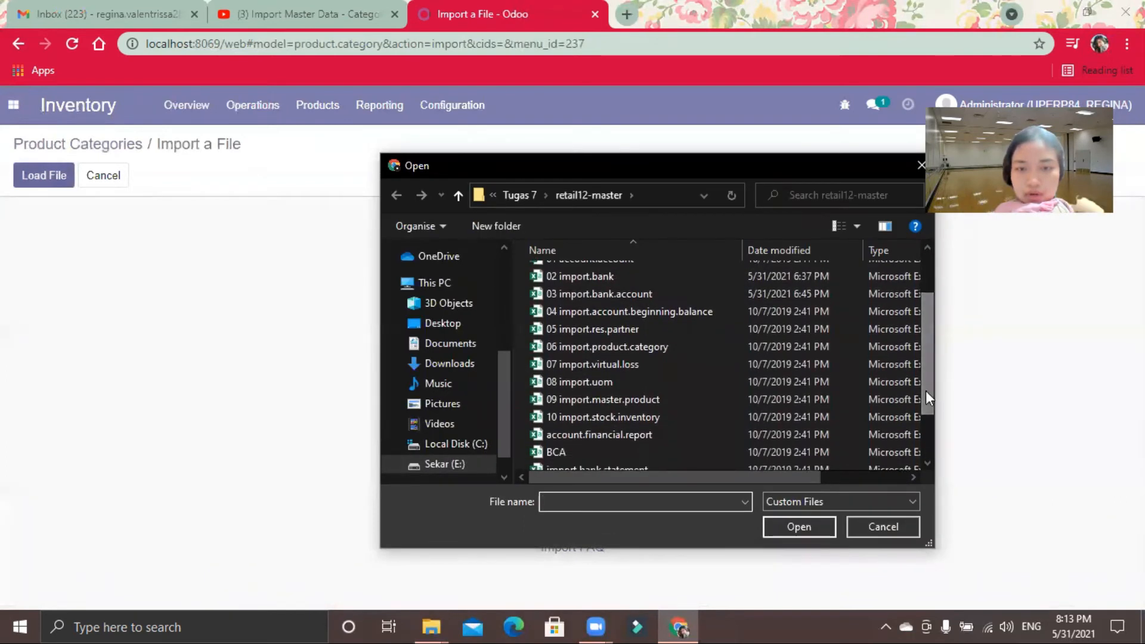
click(624, 348)
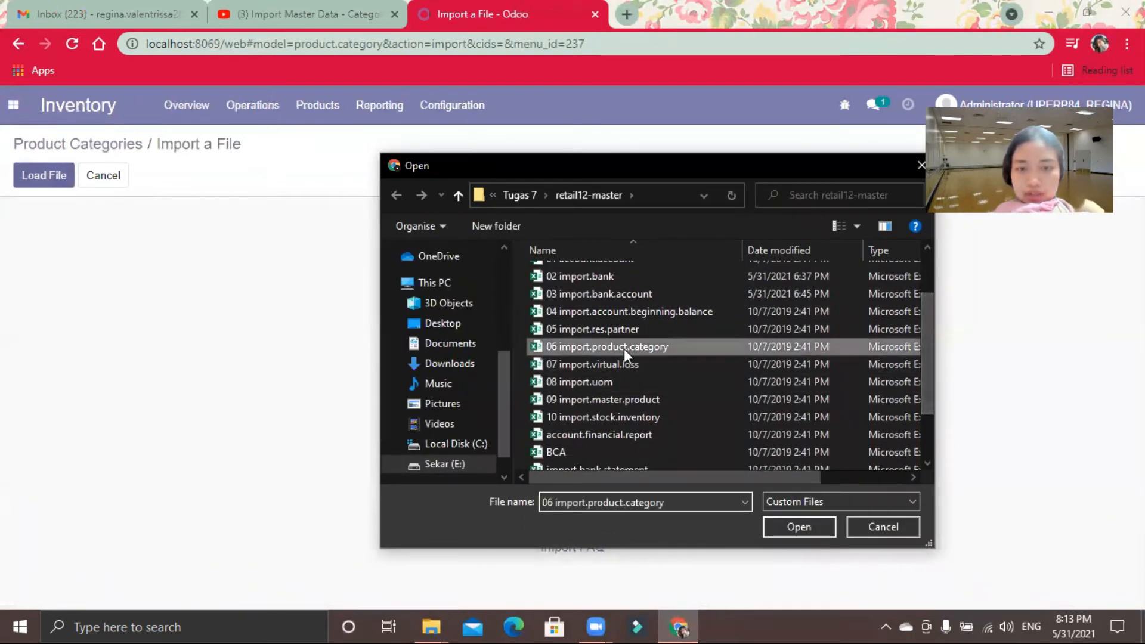
click(783, 528)
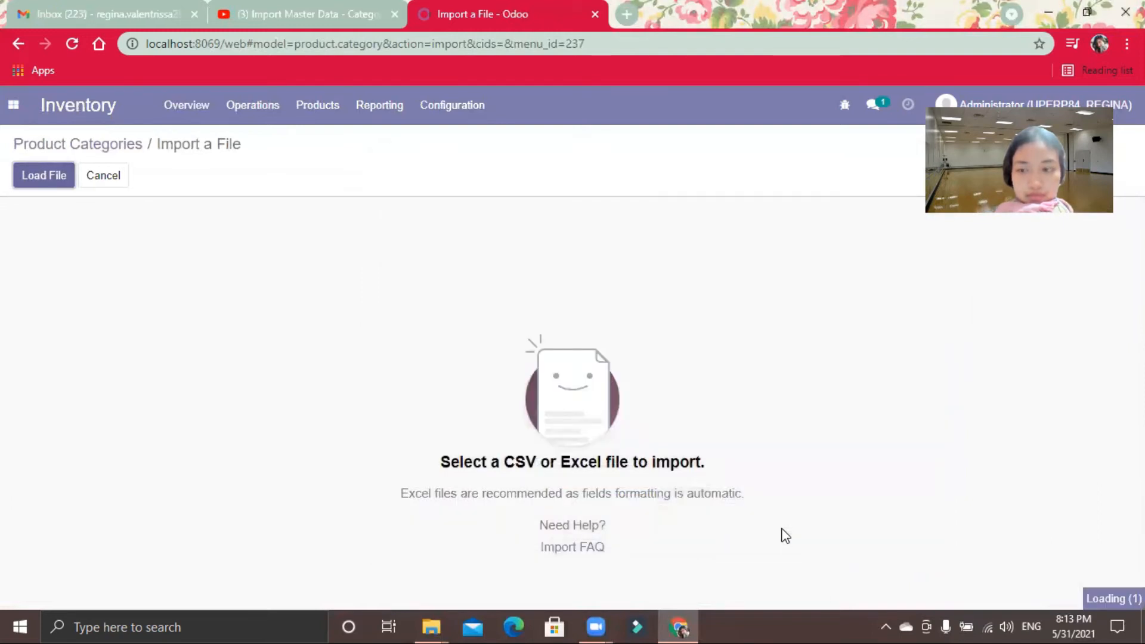
Step: Test the loaded product category file, import its records and look through the resulting category list
click(89, 179)
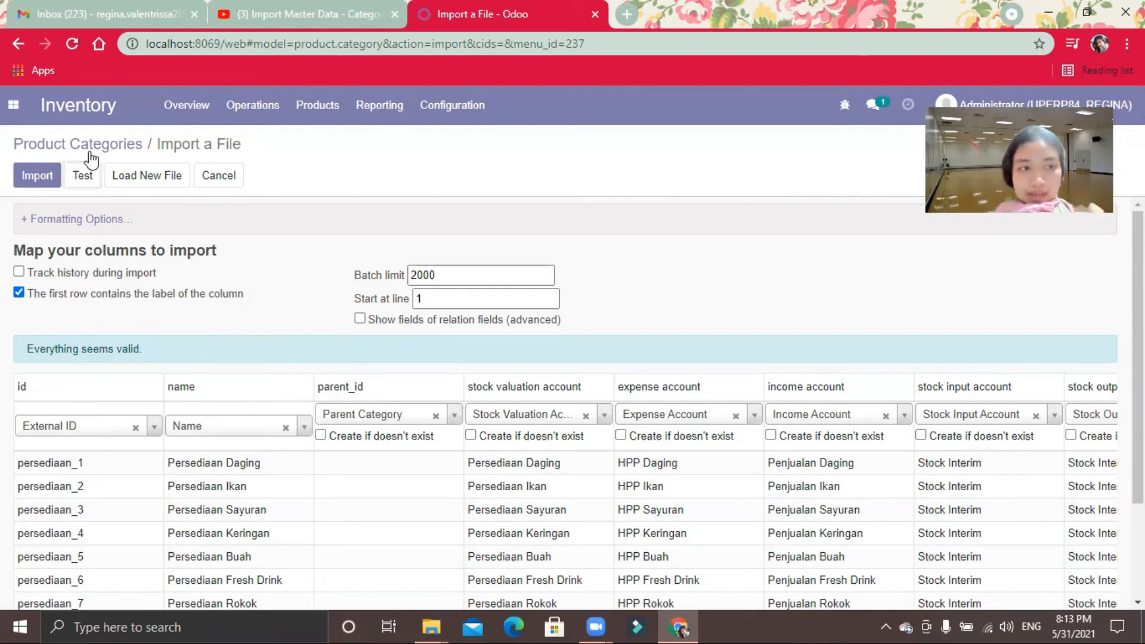
click(36, 179)
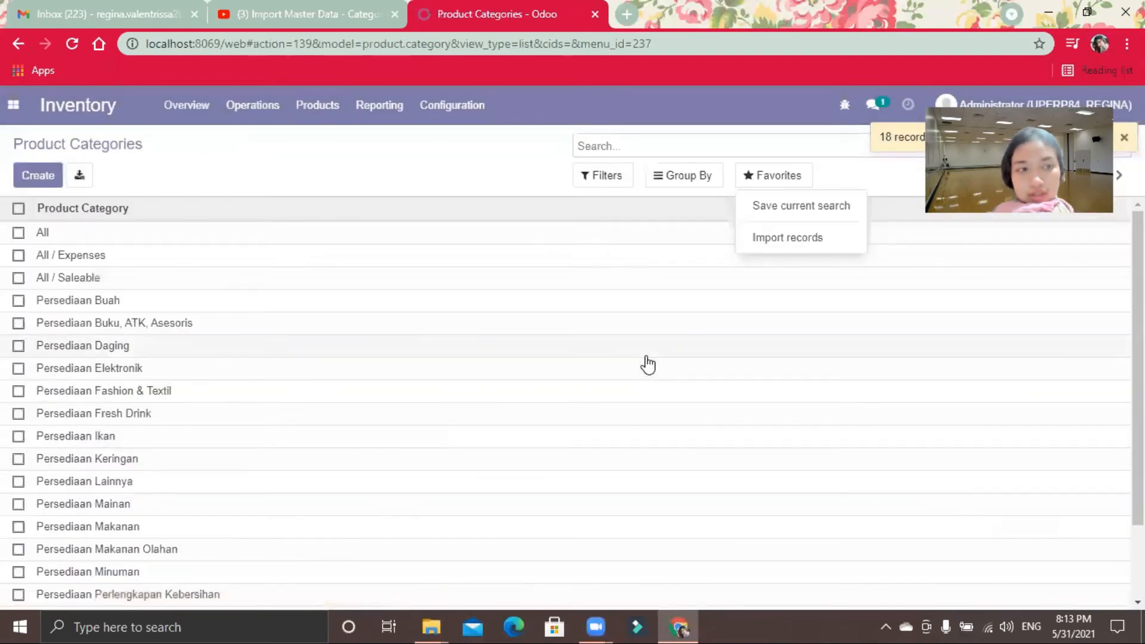
scroll(565, 399, down, 2)
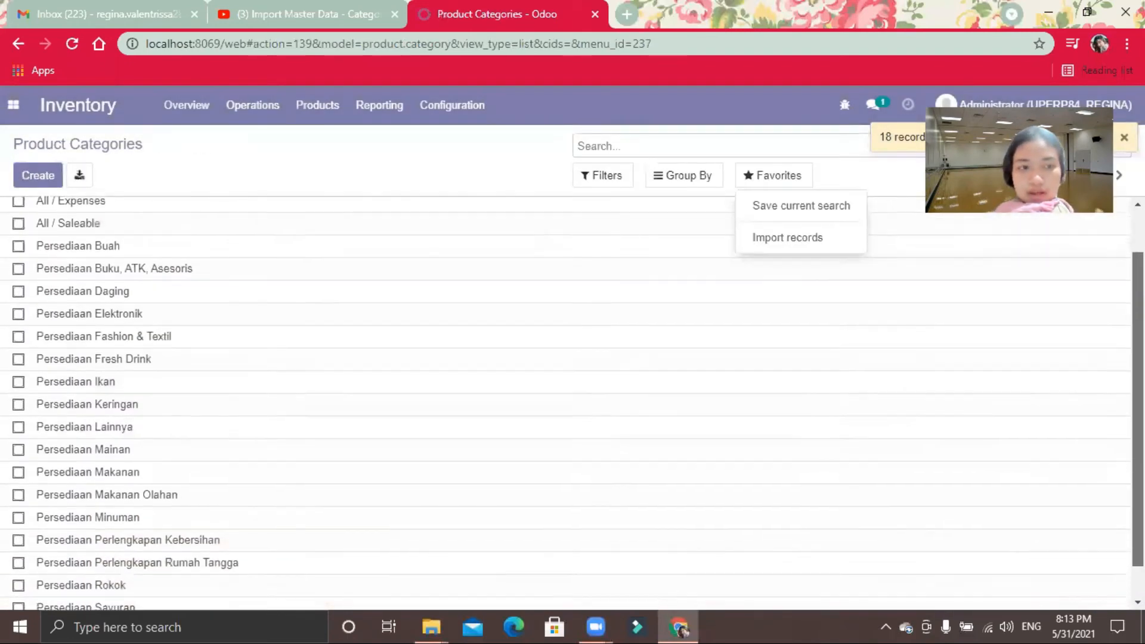
scroll(565, 399, up, 2)
scroll(566, 399, down, 2)
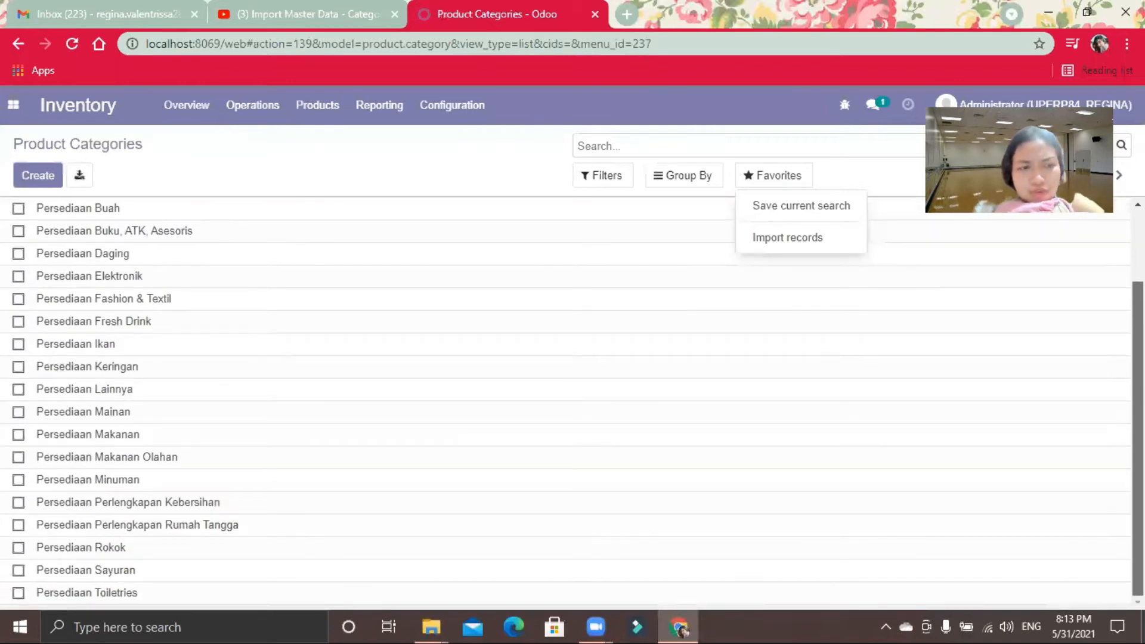
scroll(565, 400, up, 2)
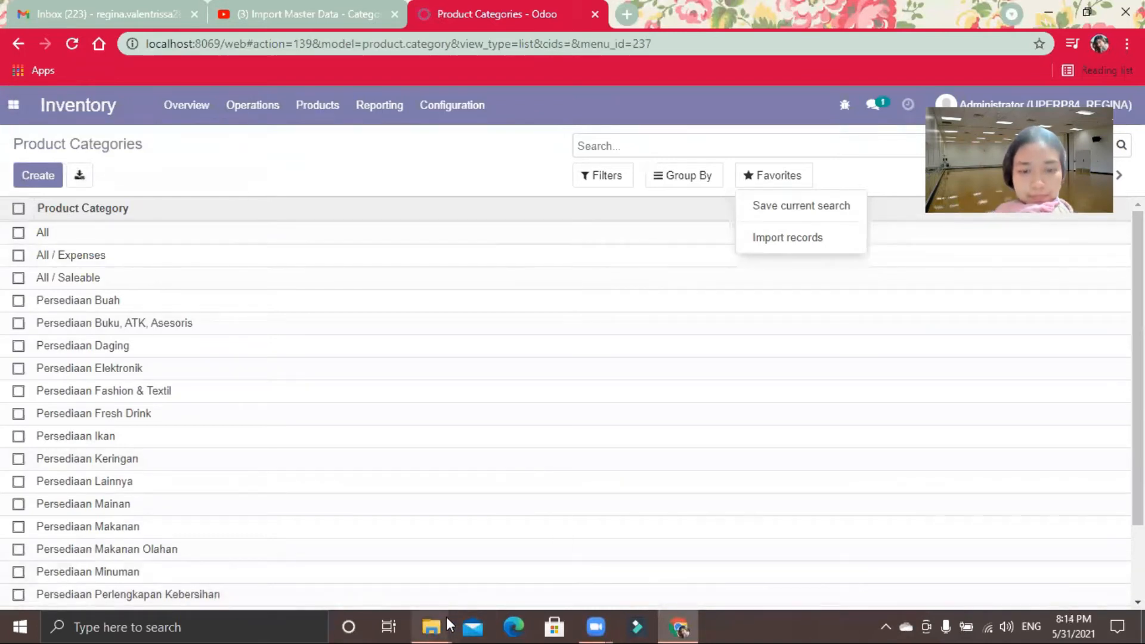
Step: Switch to File Explorer and select the file 07 import.virtual.loss in the retail12-master folder
mouse_move(431, 626)
click(404, 589)
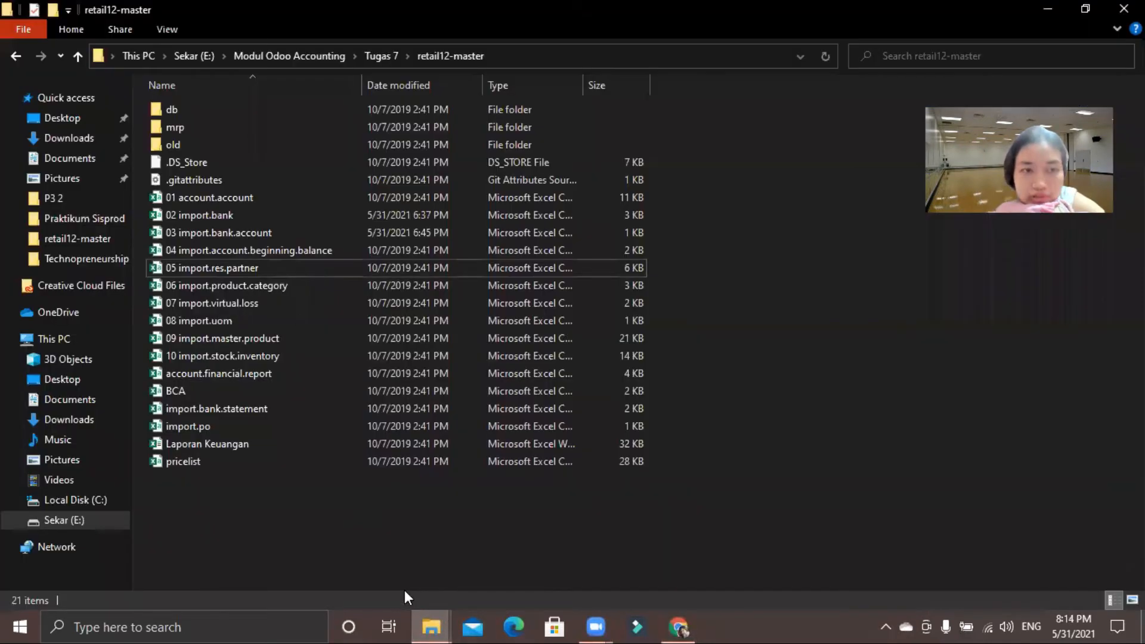
click(271, 309)
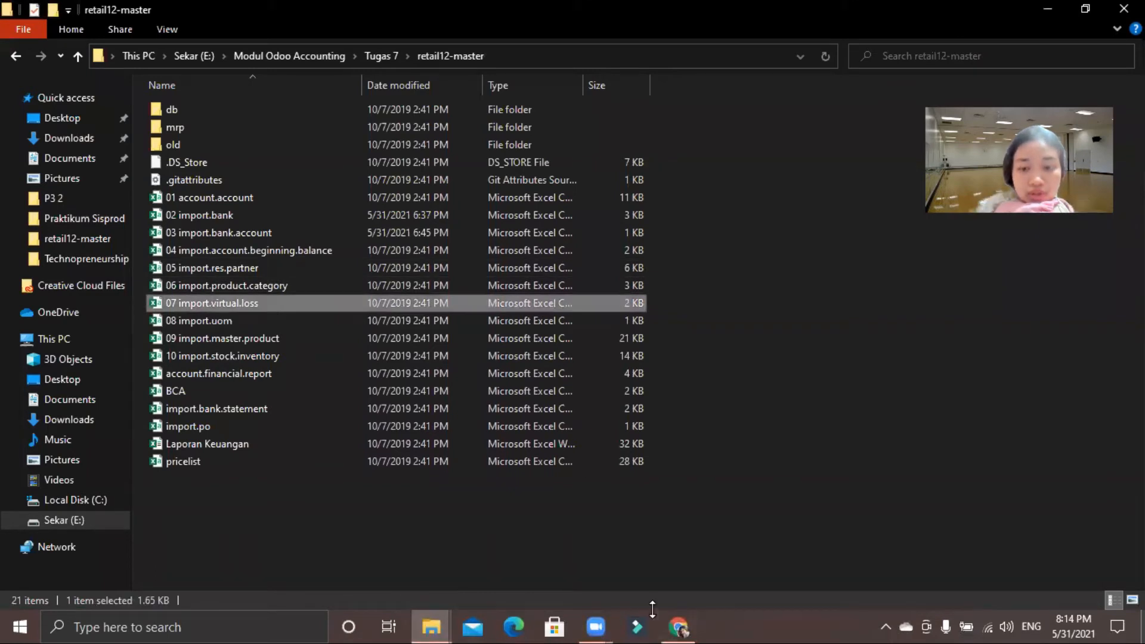
Step: Switch from File Explorer back to Odoo in the browser and open the Settings app
click(678, 626)
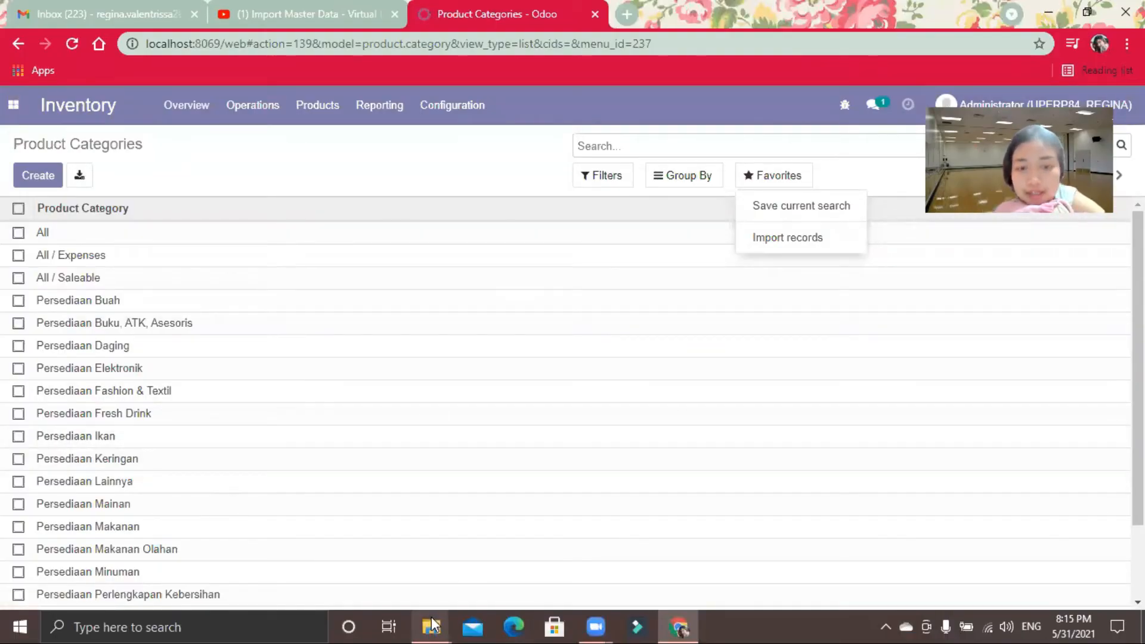
mouse_move(432, 625)
click(385, 575)
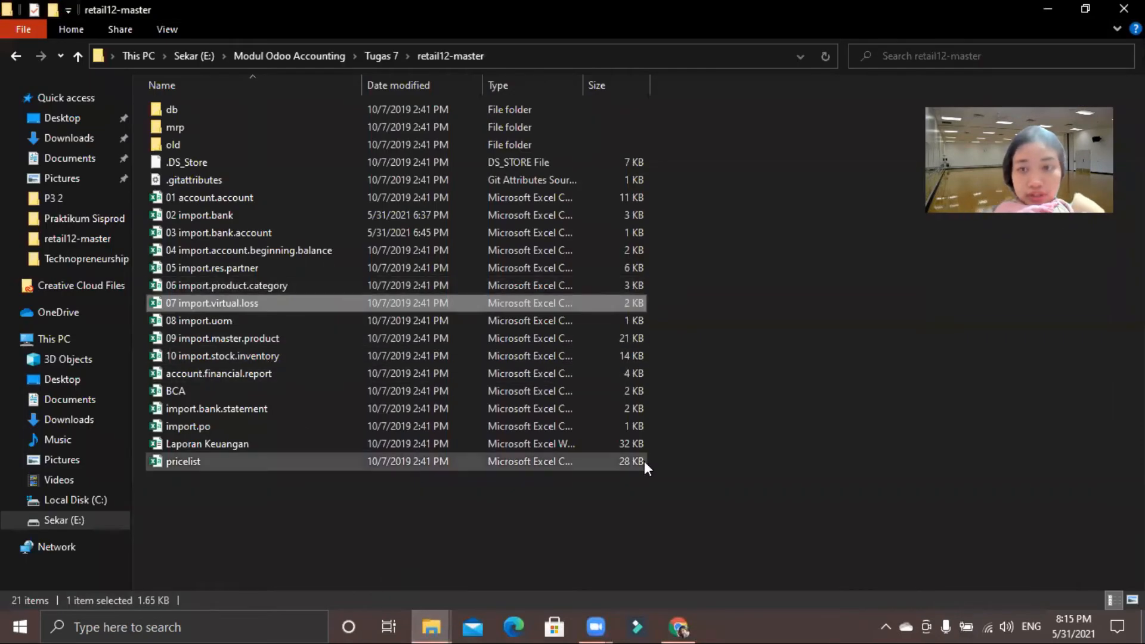
click(683, 626)
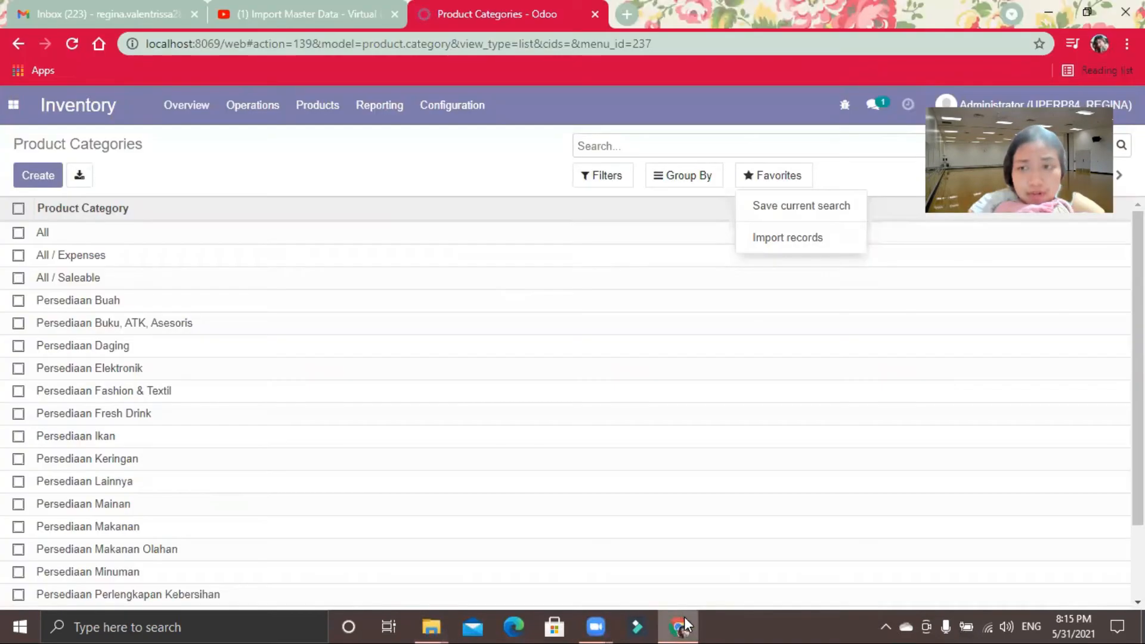
click(440, 112)
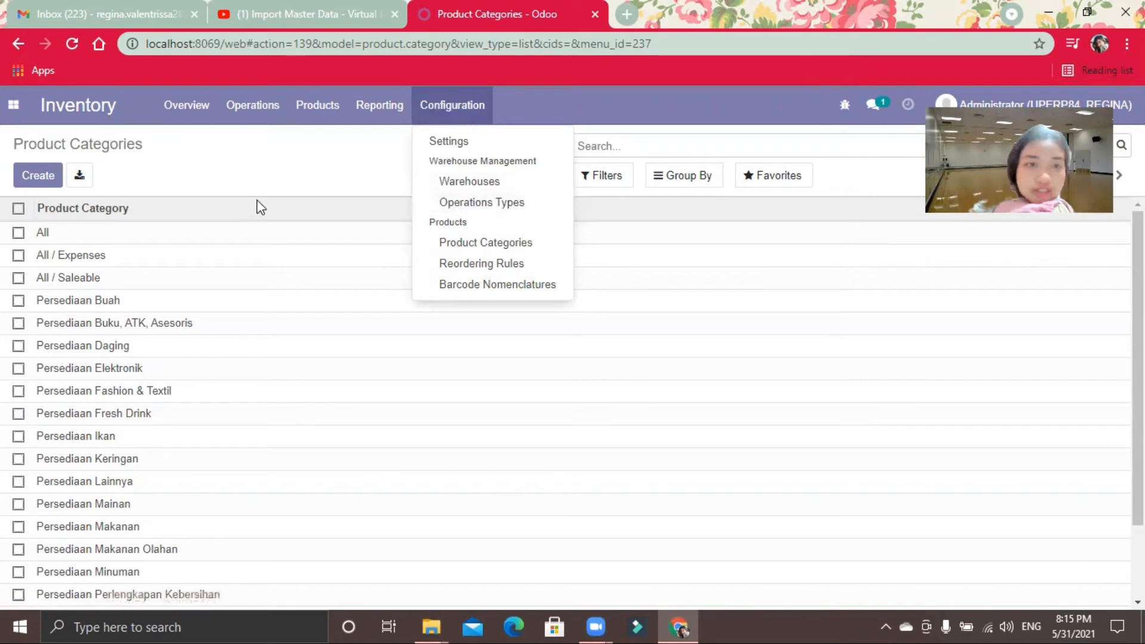
click(270, 193)
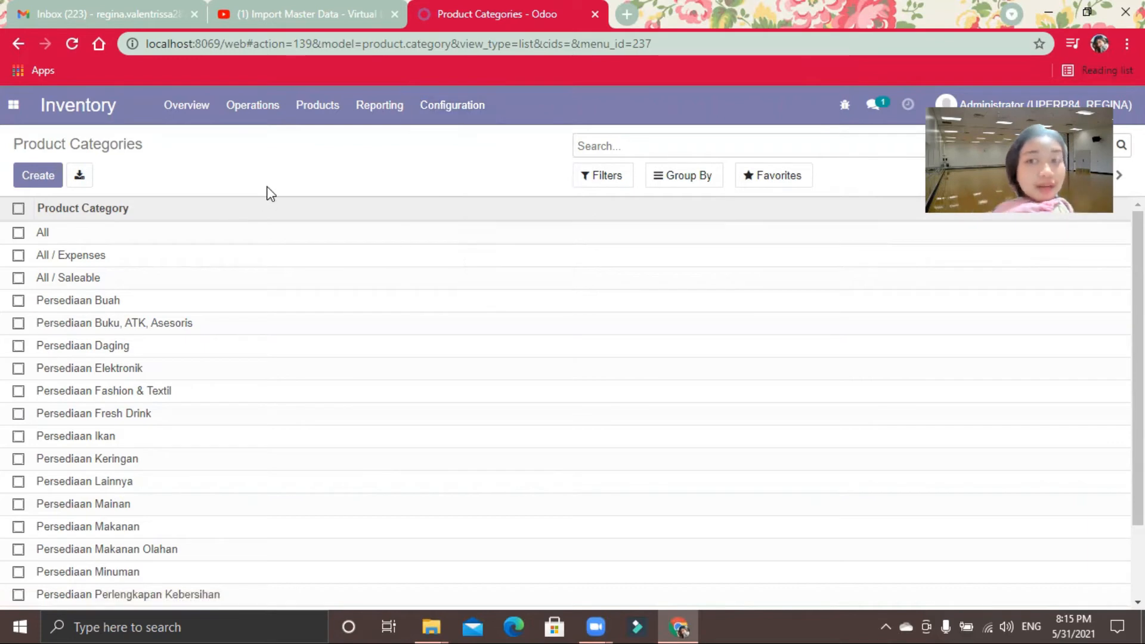
click(8, 115)
click(27, 330)
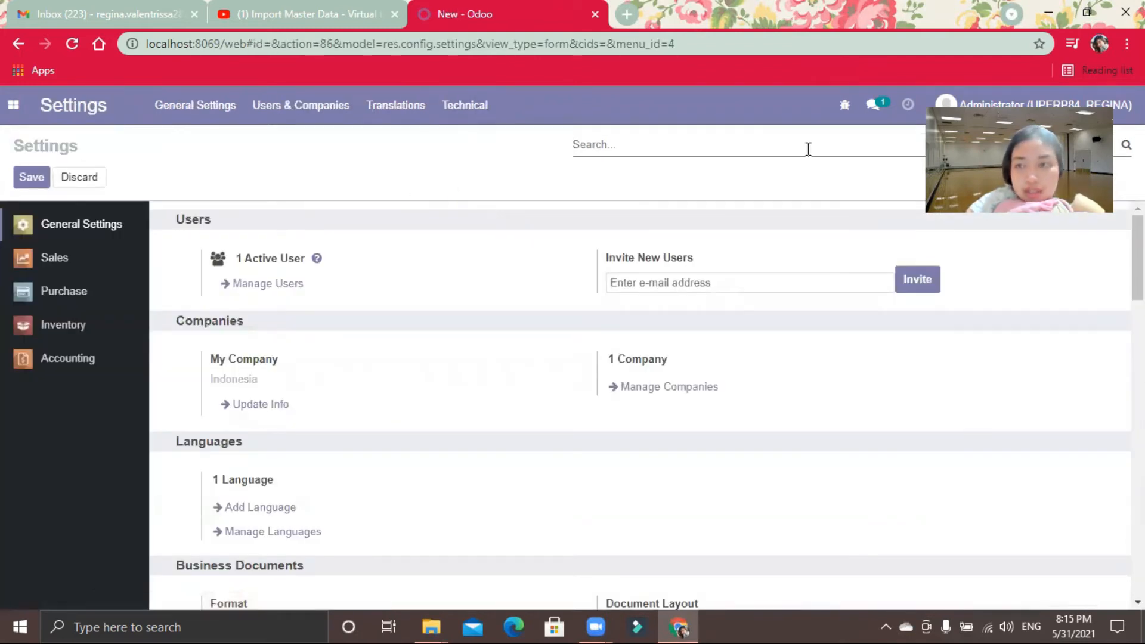
Step: Enable Storage Locations in the Warehouse section of the Inventory settings and save the settings
scroll(638, 405, down, 3)
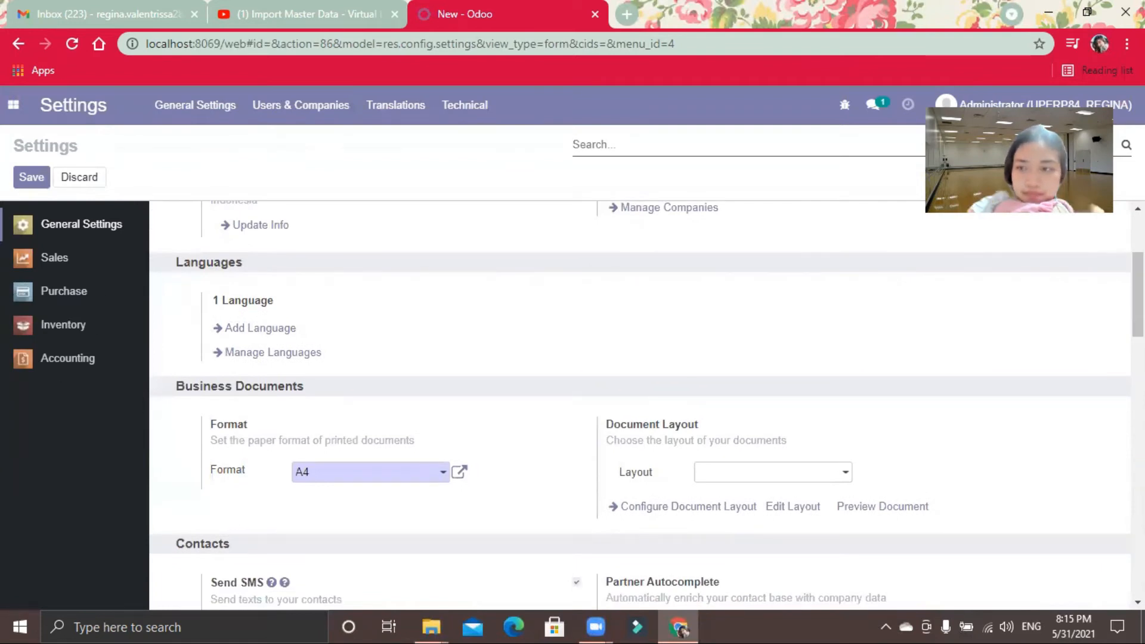
scroll(638, 405, down, 8)
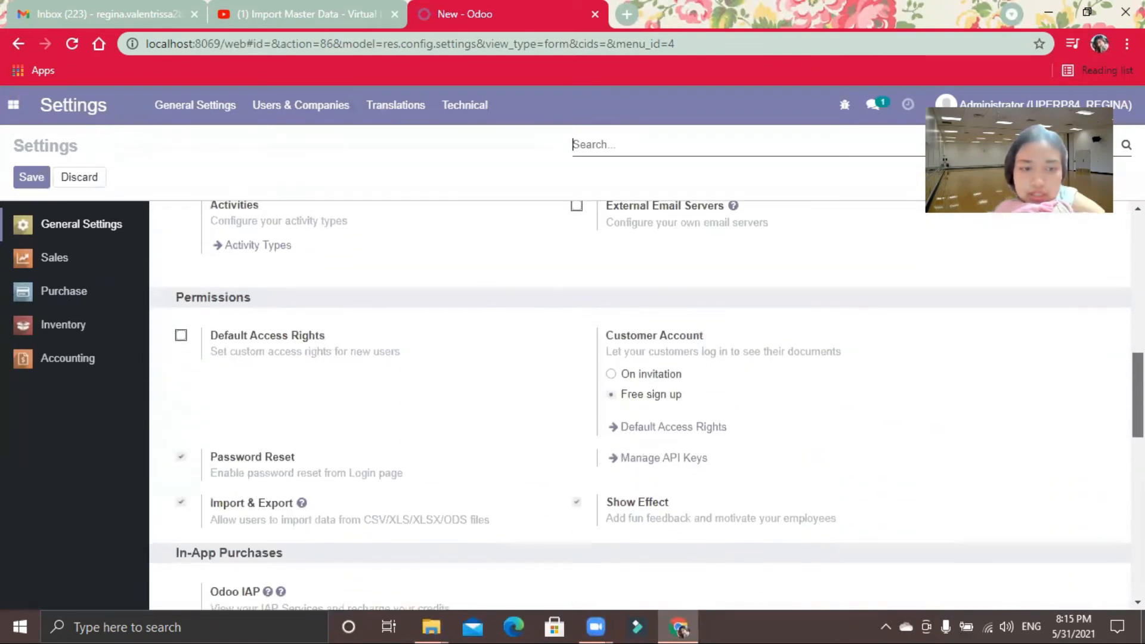
scroll(638, 405, down, 11)
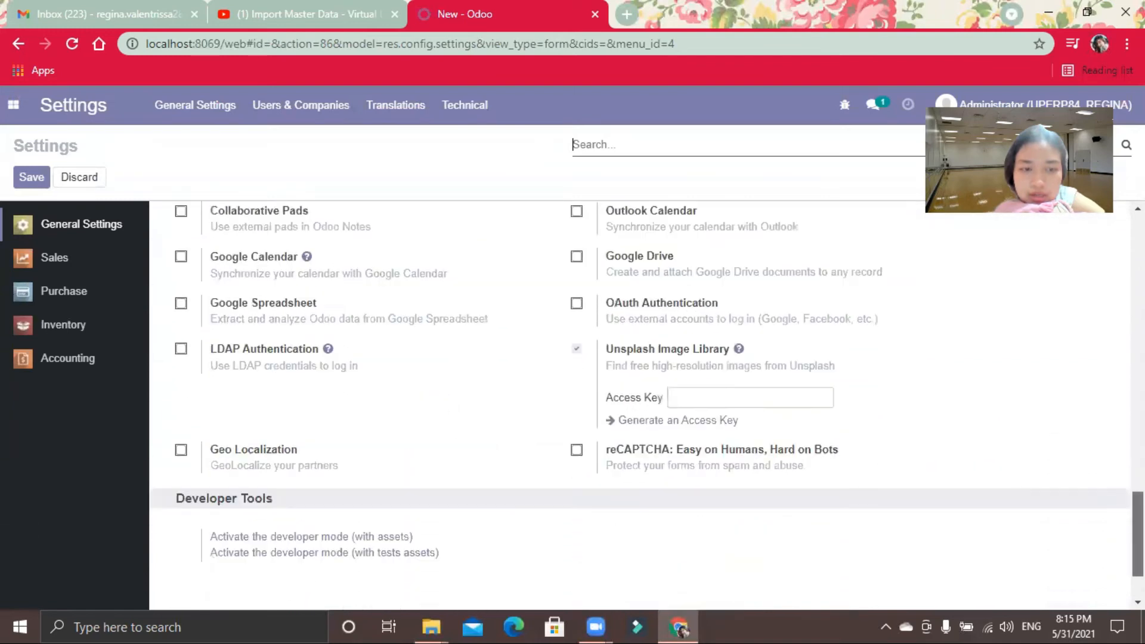
click(81, 327)
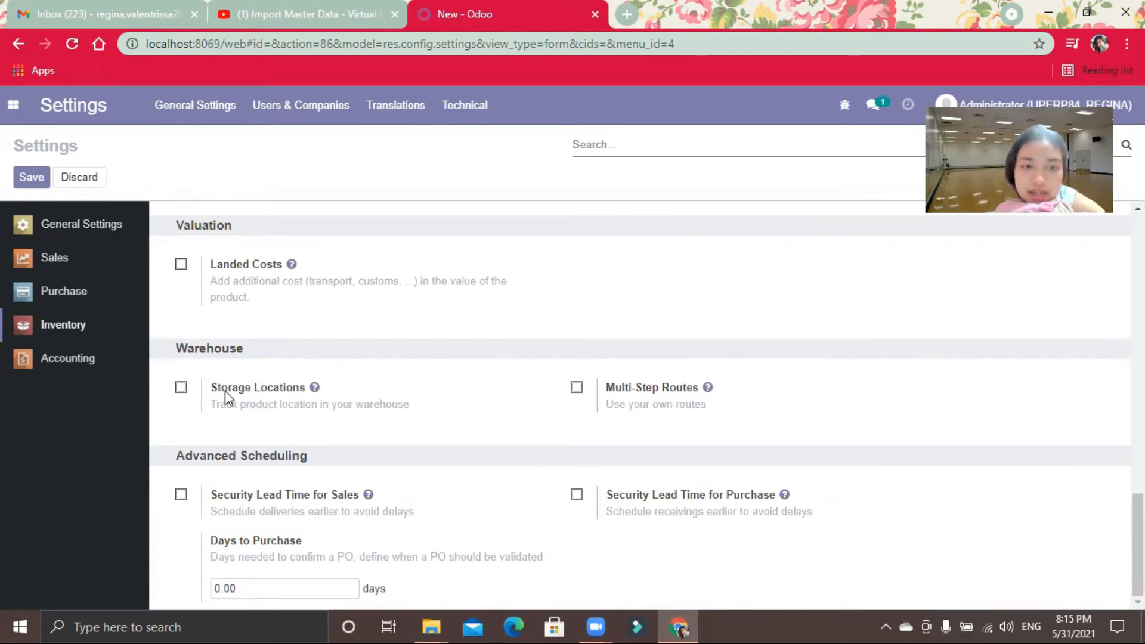
mouse_move(273, 401)
click(182, 392)
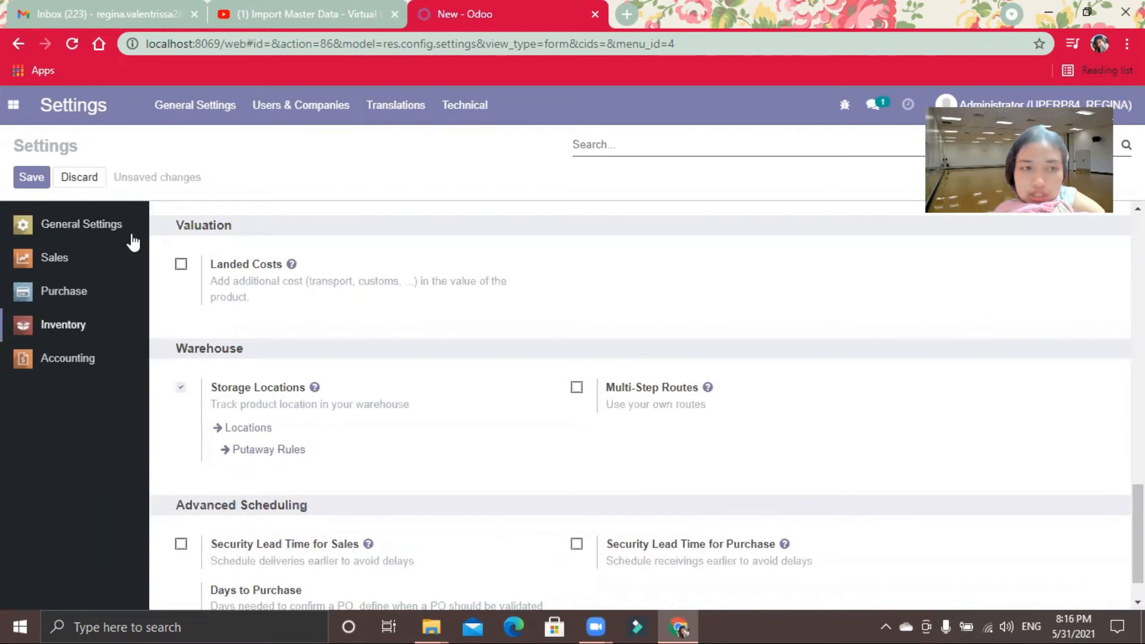
click(24, 187)
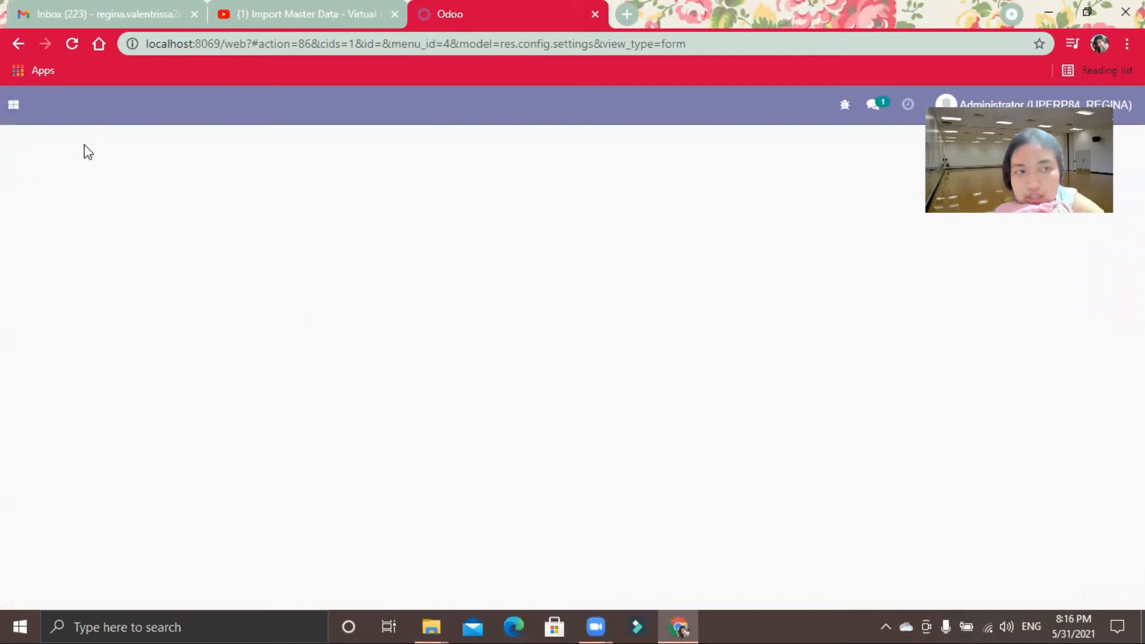
Step: Open the Locations list in Inventory's configuration and start importing records into it
click(7, 110)
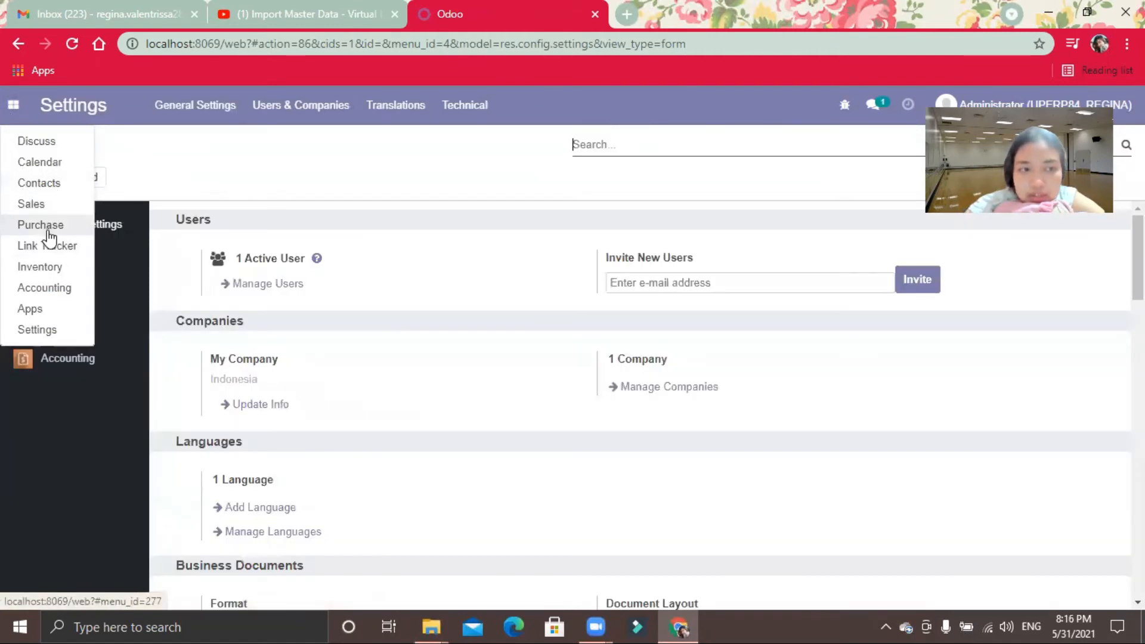
click(49, 273)
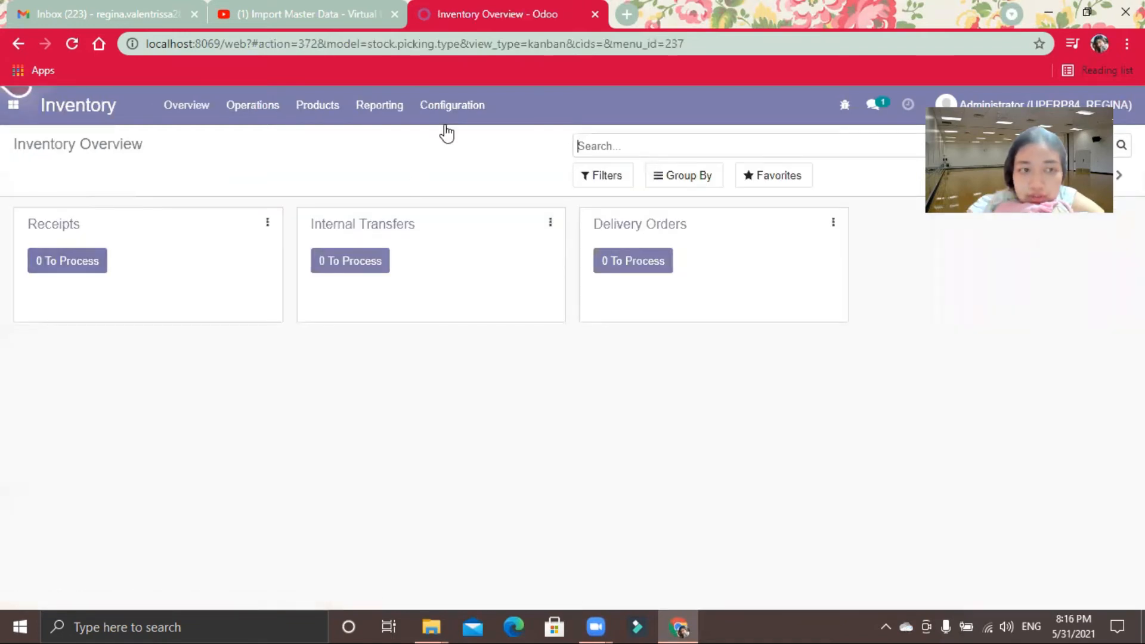
click(450, 108)
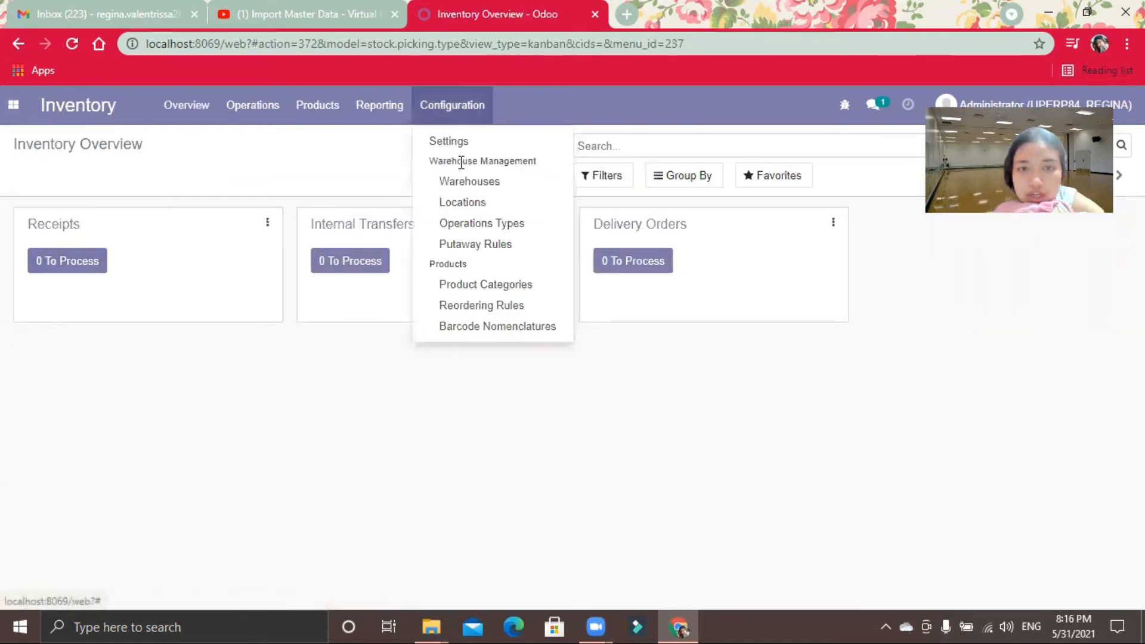
click(487, 209)
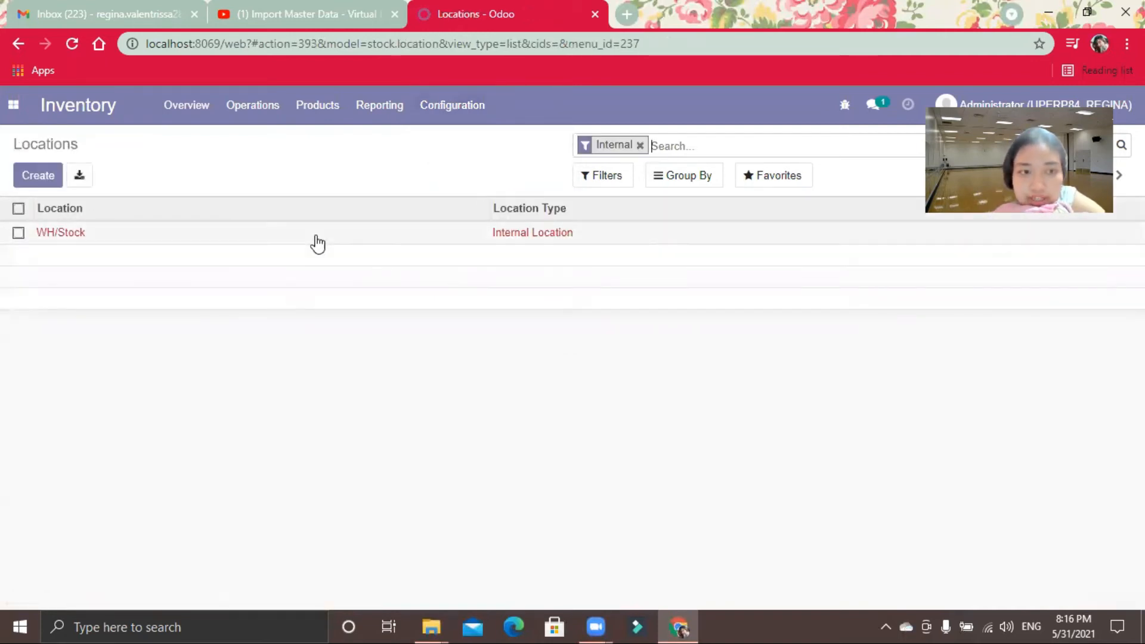
click(805, 185)
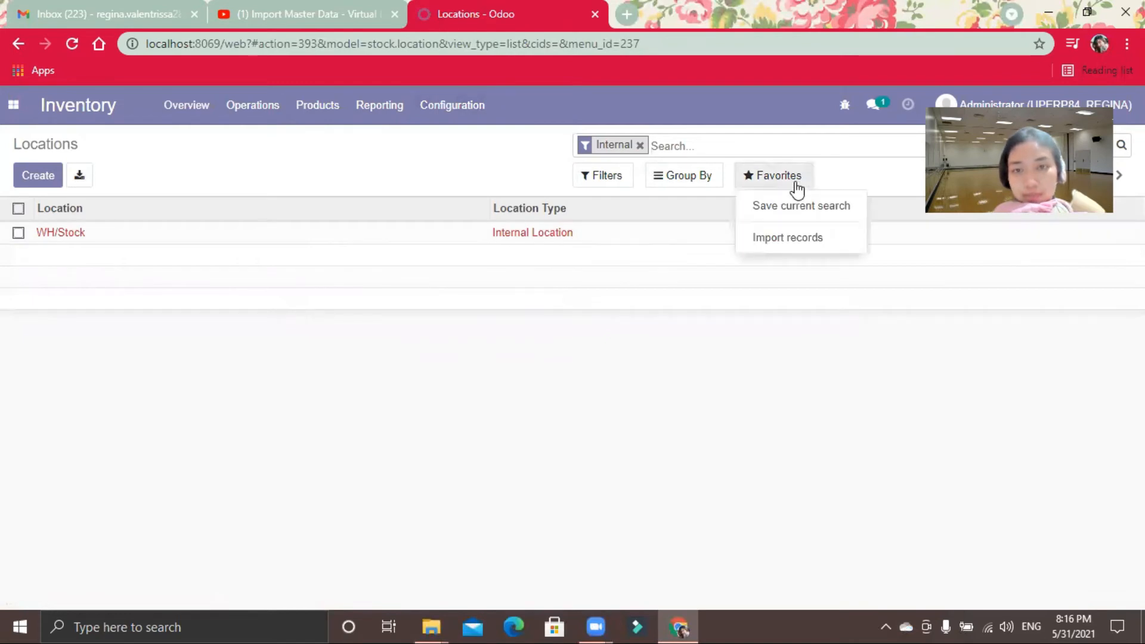
click(790, 243)
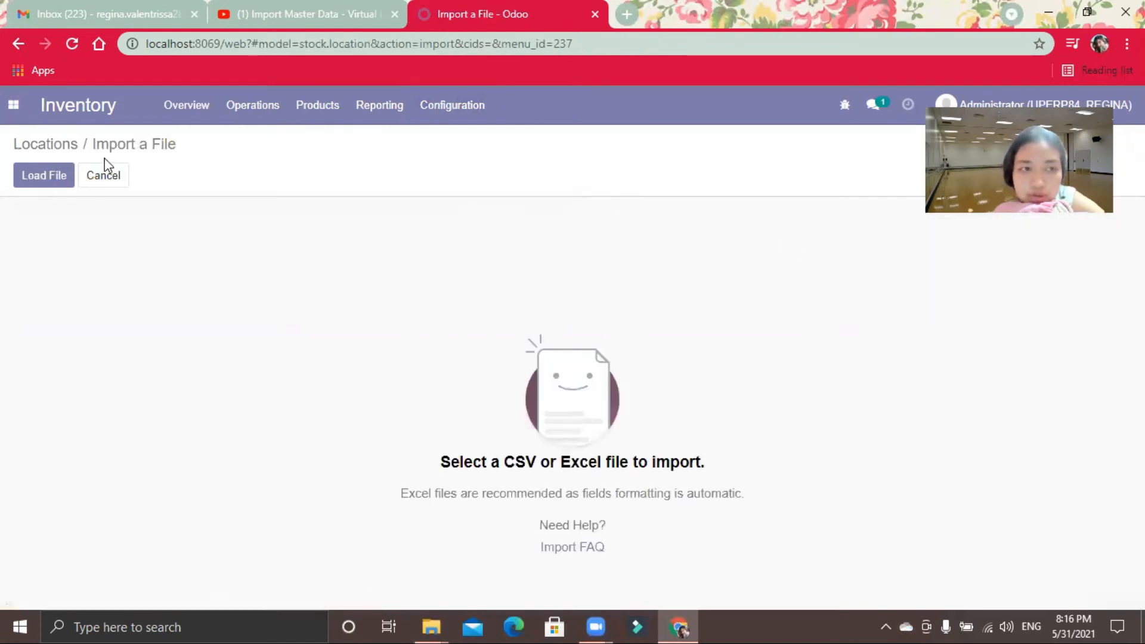
Step: Load the file 07 import.virtual.loss from the retail12-master folder for the locations import
click(29, 176)
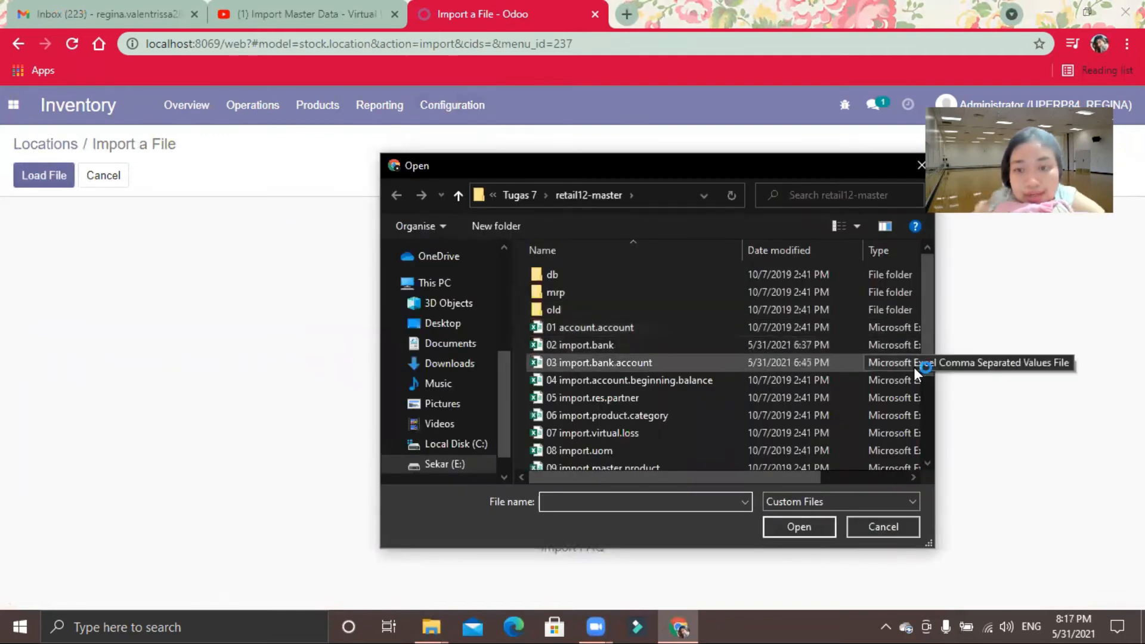
drag(926, 356, 928, 395)
click(604, 364)
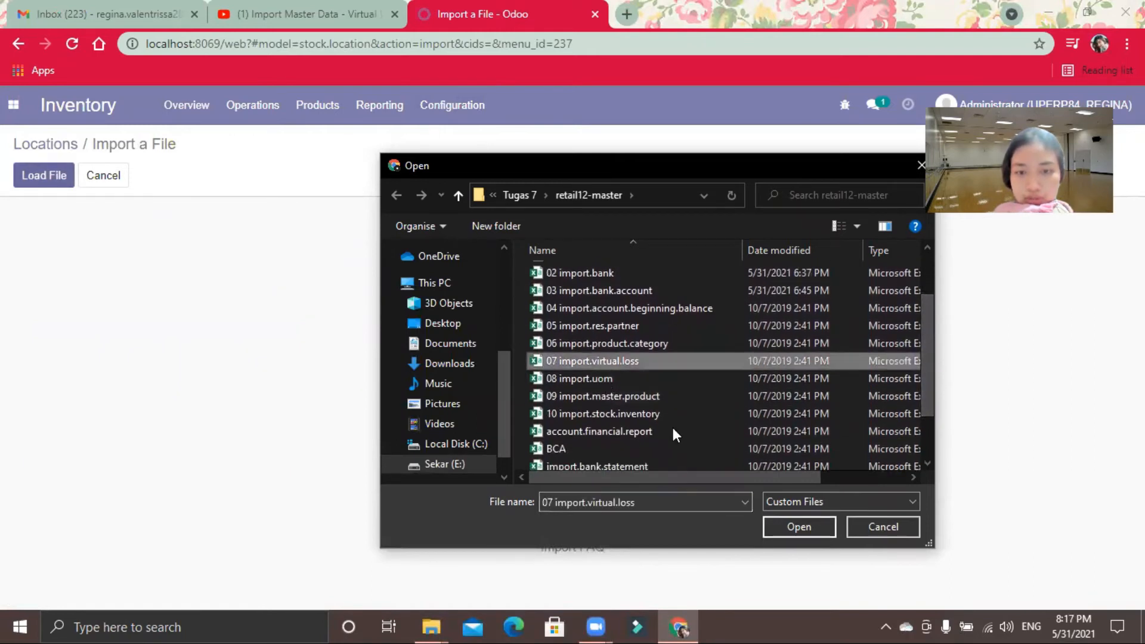
click(793, 529)
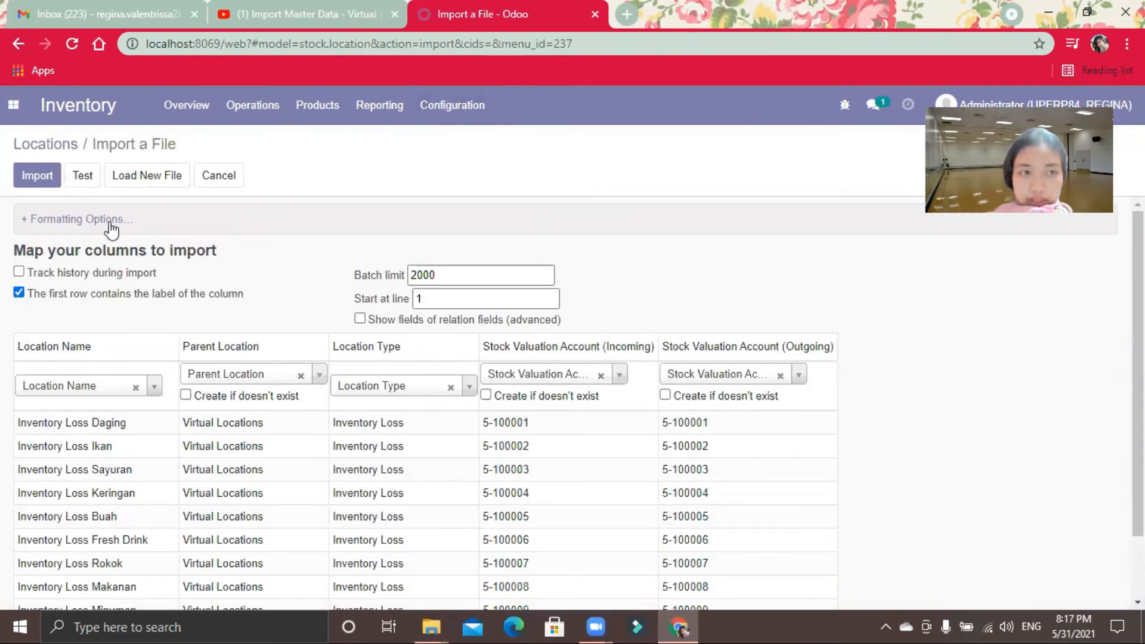
Step: Test the loaded virtual loss file and import its records into Locations
click(83, 176)
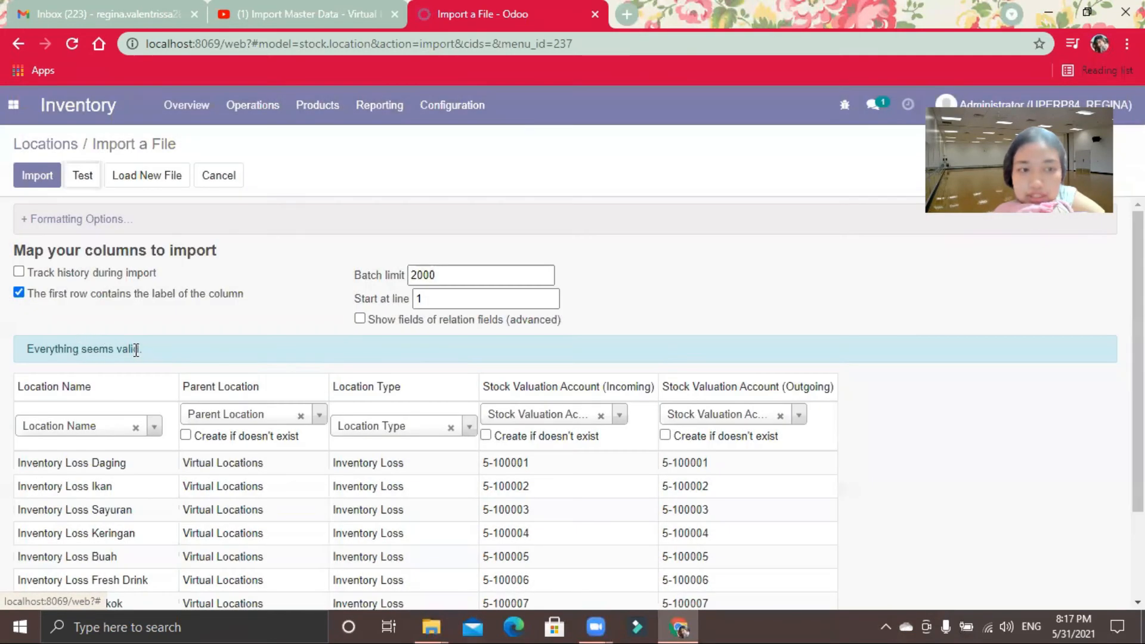
click(18, 174)
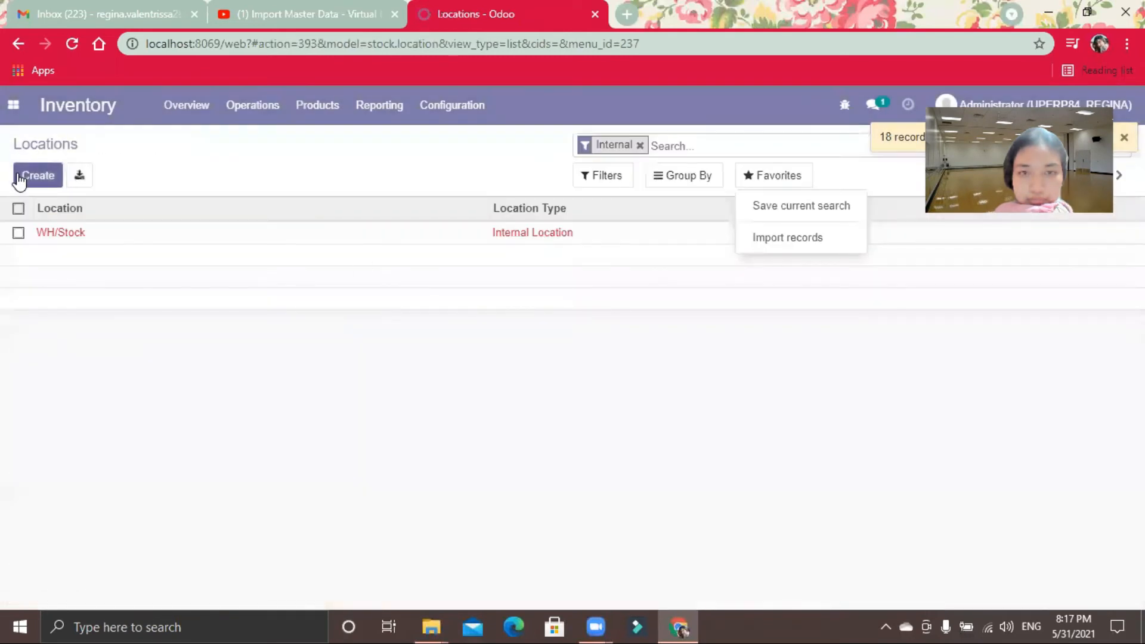
click(689, 416)
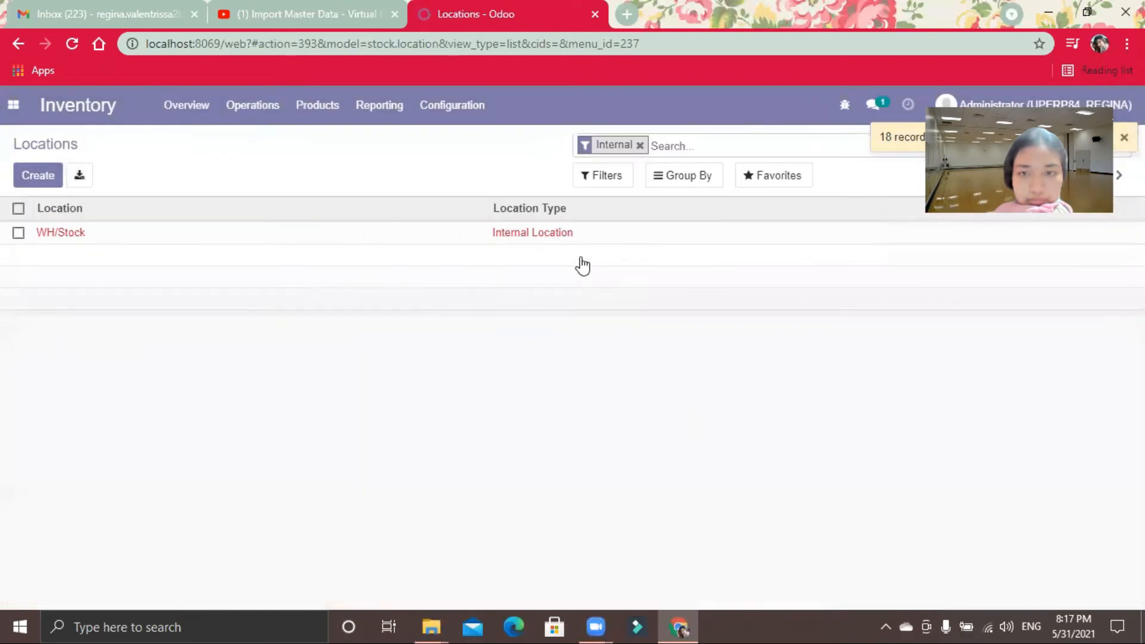
Step: Examine the WH/Stock location record and return to the Locations list
click(555, 235)
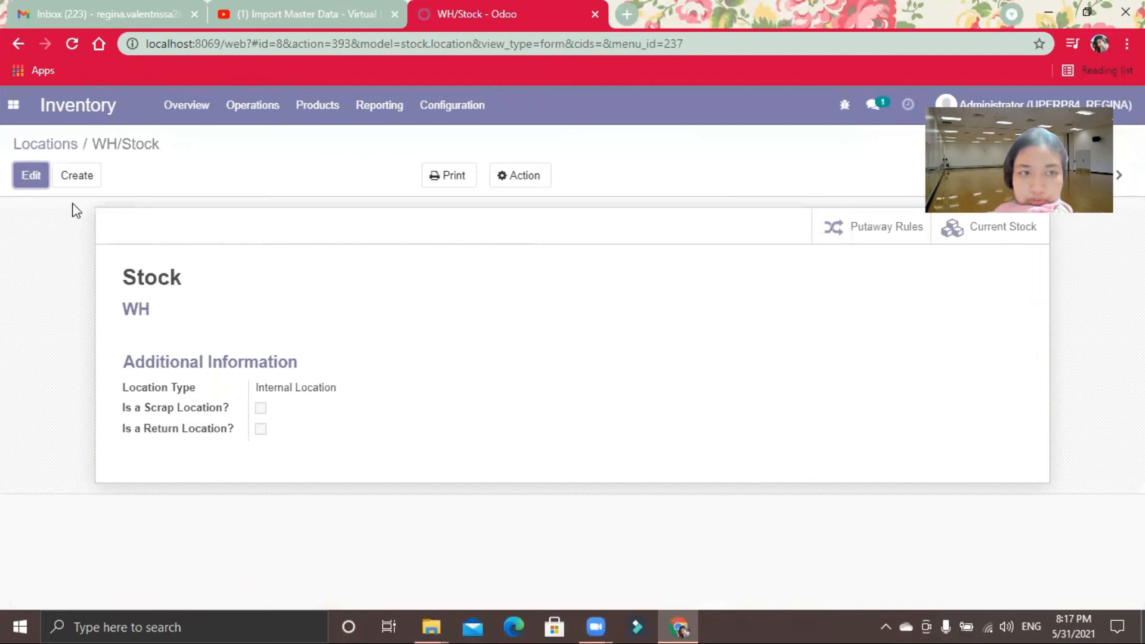
click(64, 146)
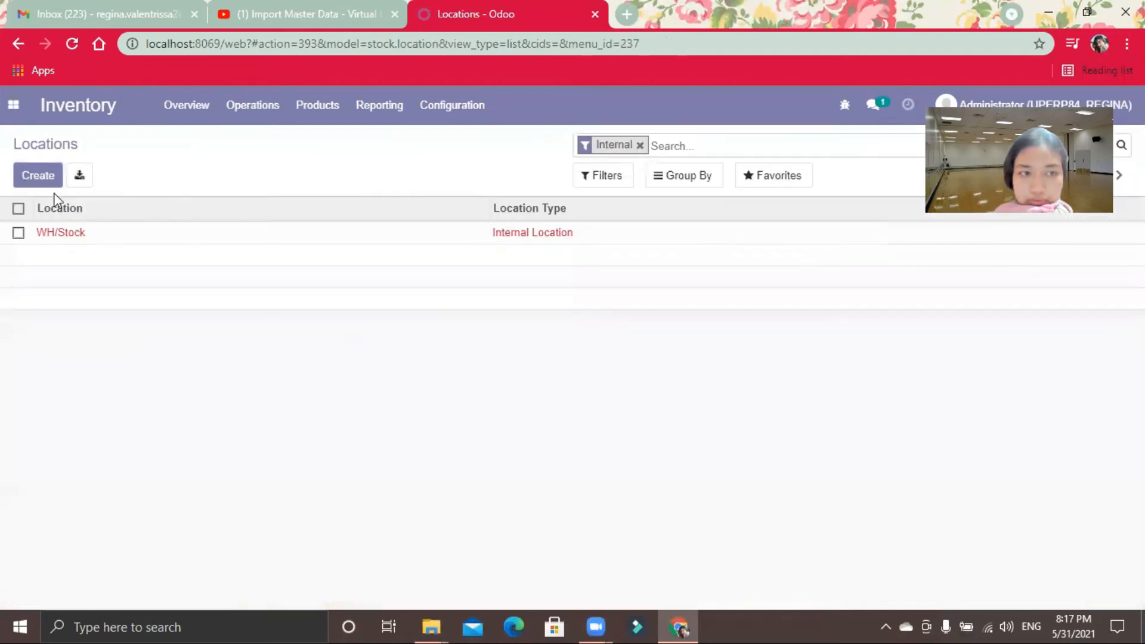
click(60, 234)
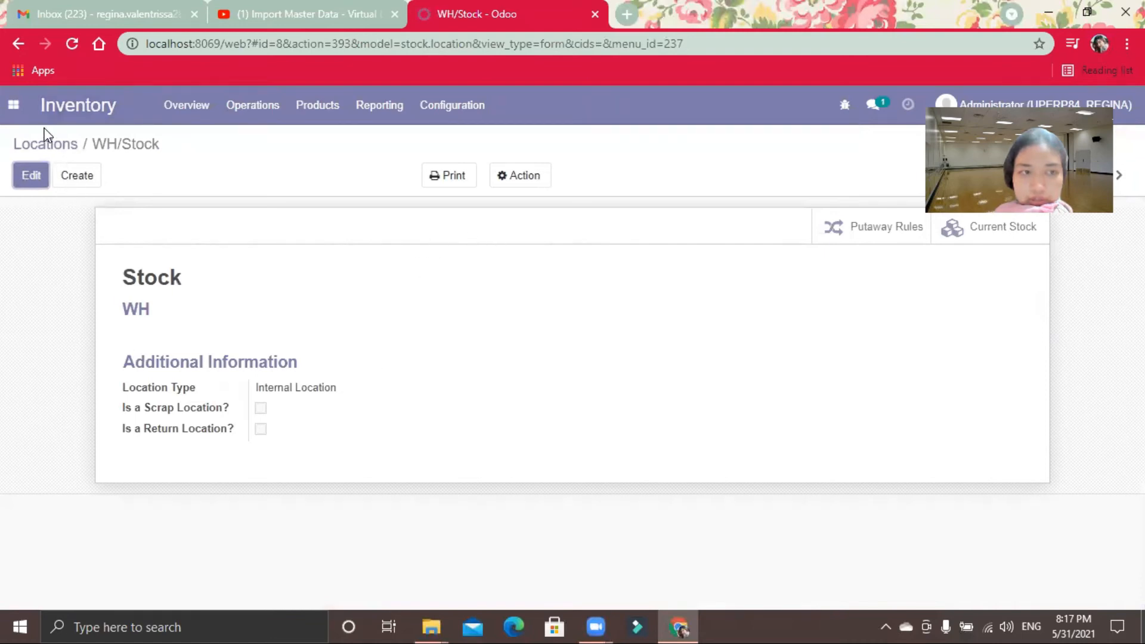
click(37, 147)
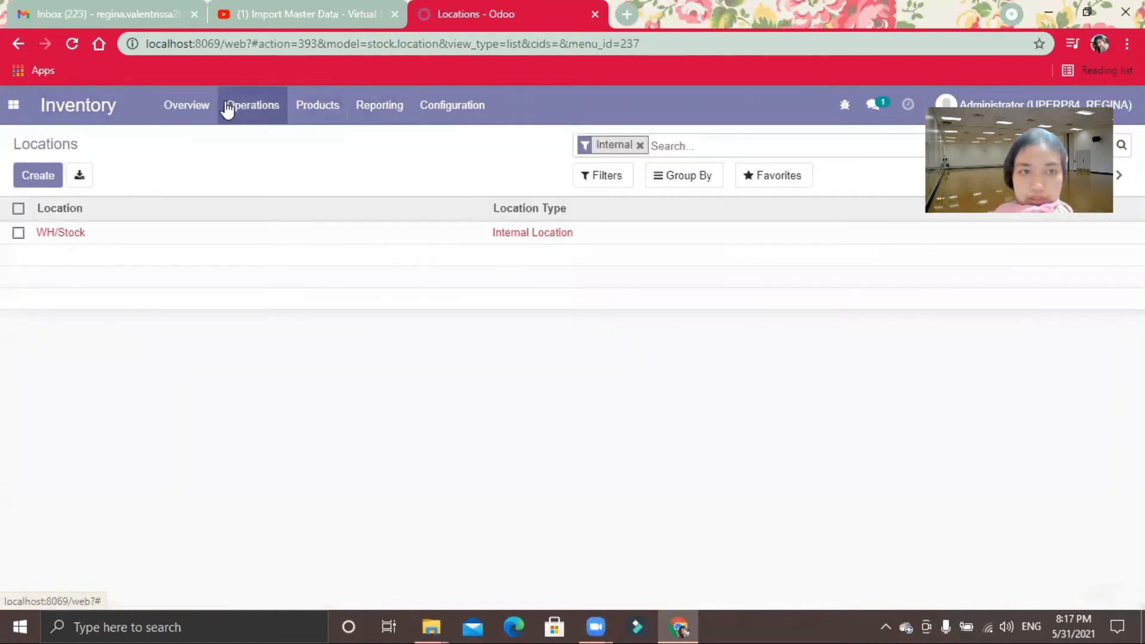
Step: Remove the Internal filter from the Locations list and look through all the locations for the imported inventory loss records
click(640, 146)
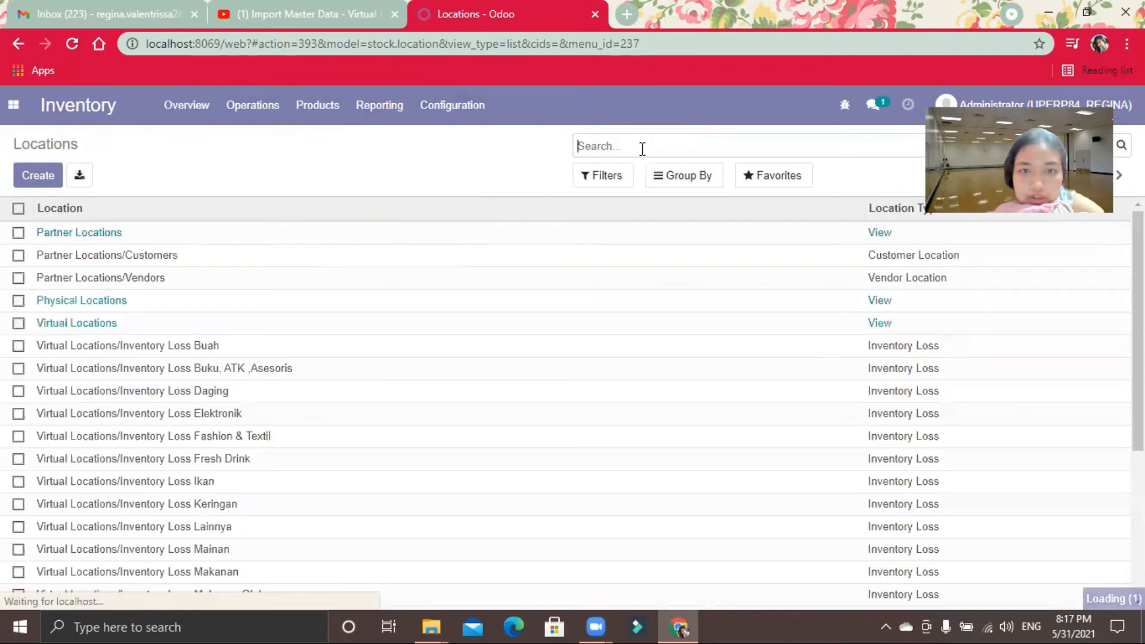
scroll(654, 322, down, 2)
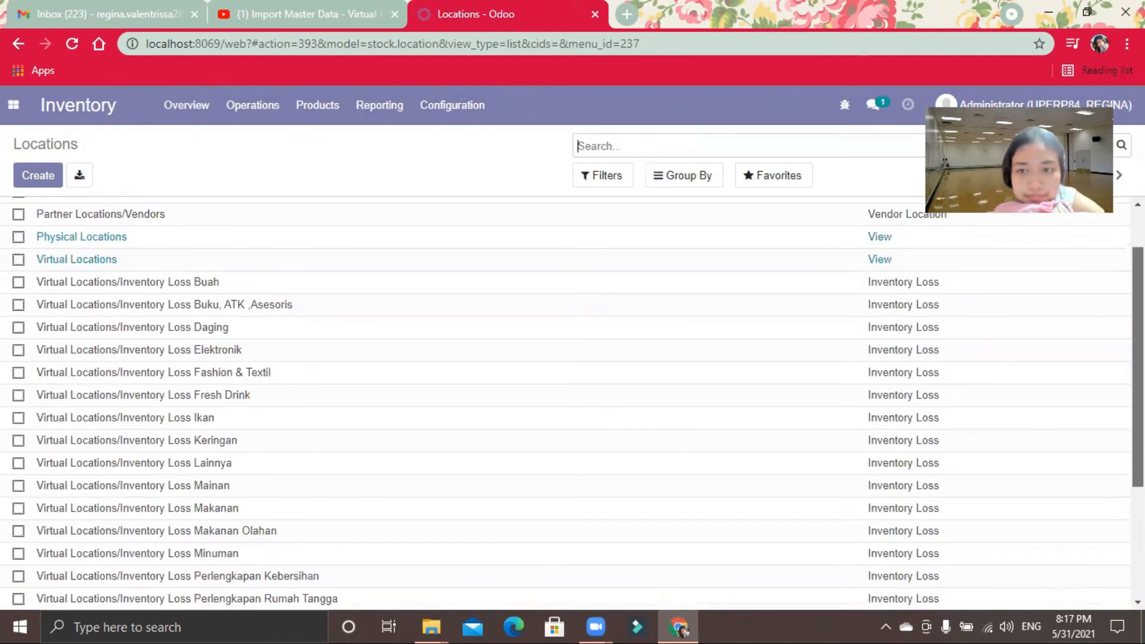
scroll(573, 400, down, 2)
scroll(572, 399, up, 5)
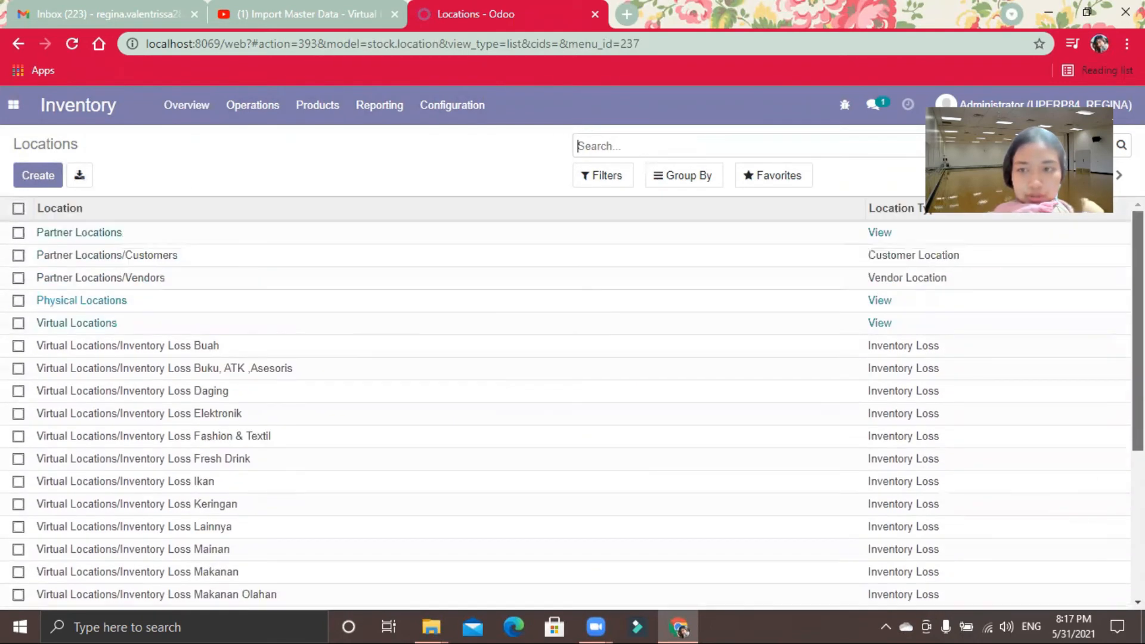
scroll(930, 281, down, 1)
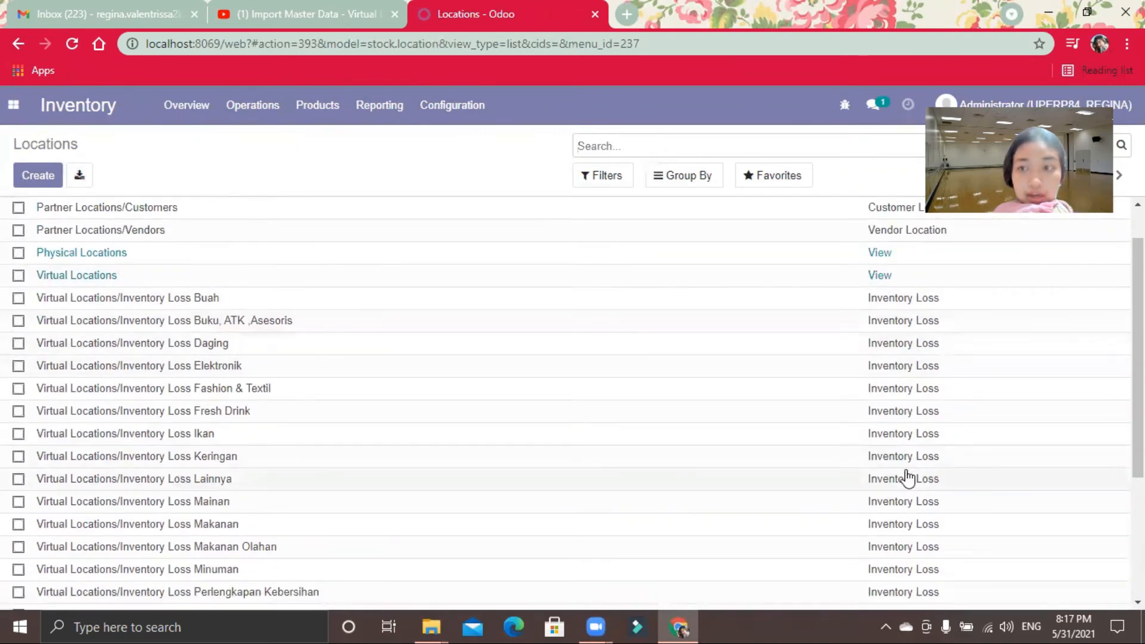
scroll(573, 400, down, 5)
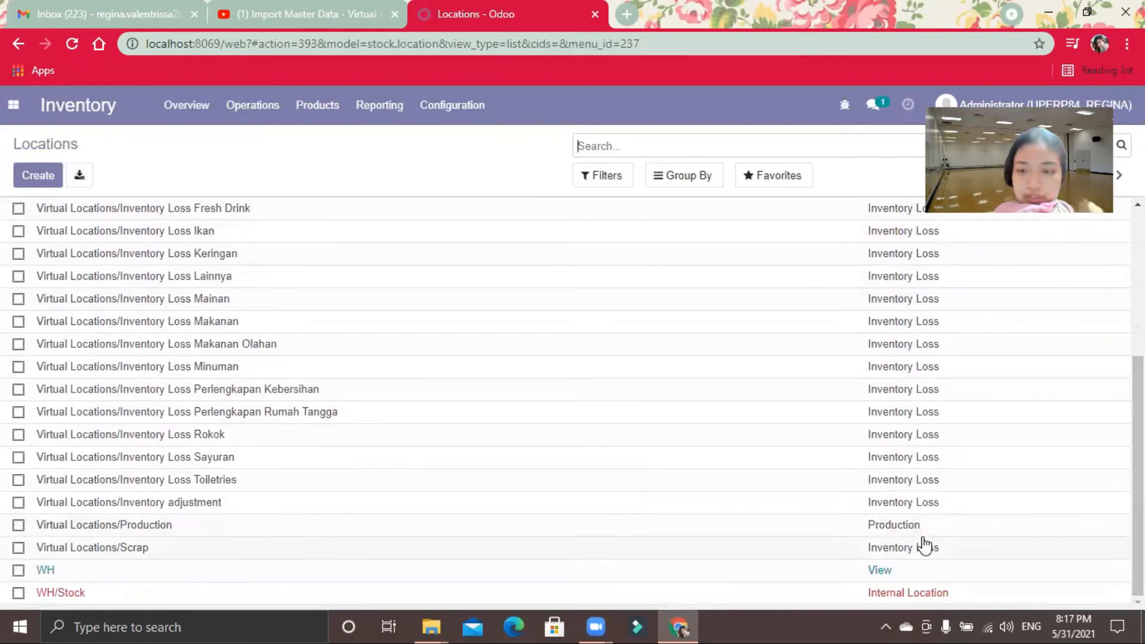
scroll(572, 400, up, 5)
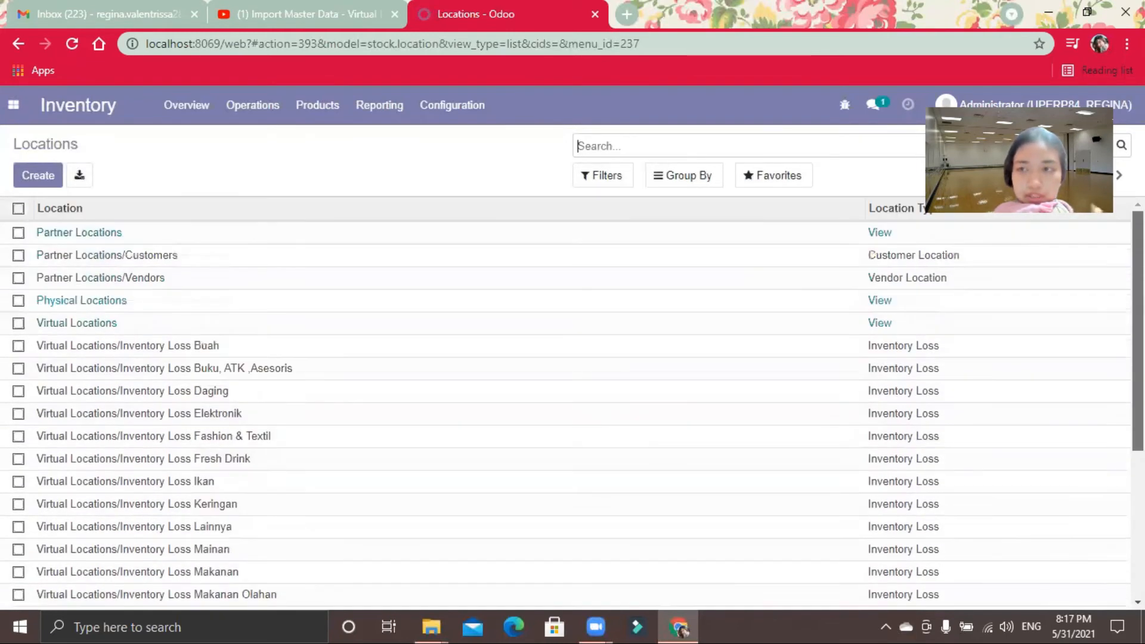
Step: Locate the file 08 import.uom in the retail12-master folder and check the Inventory configuration options for units of measure
mouse_move(427, 626)
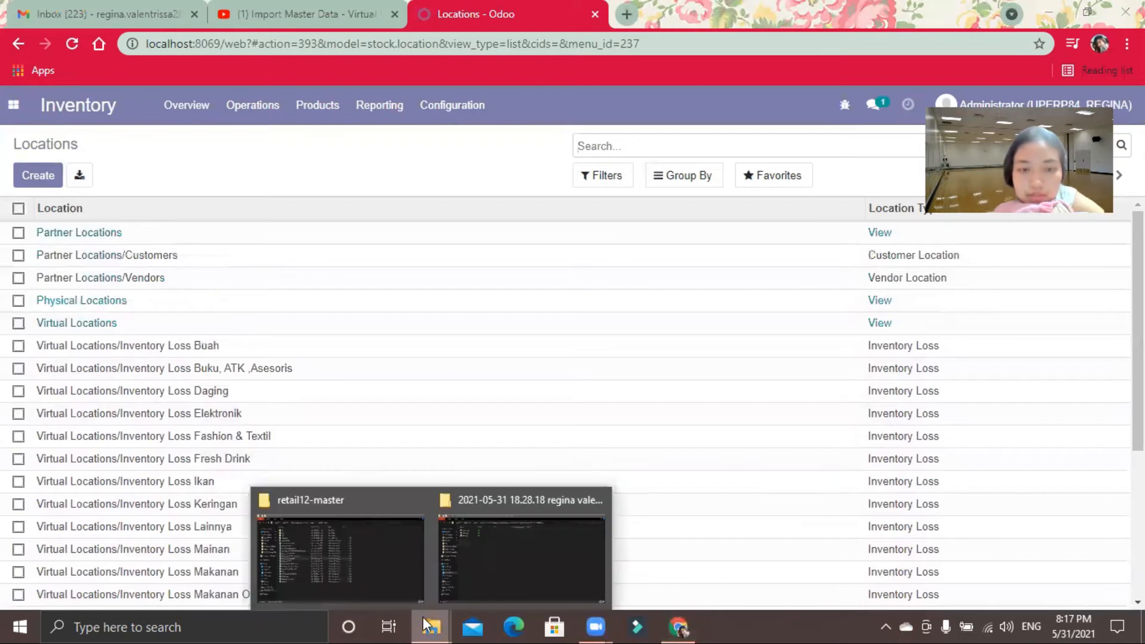
click(372, 563)
click(234, 320)
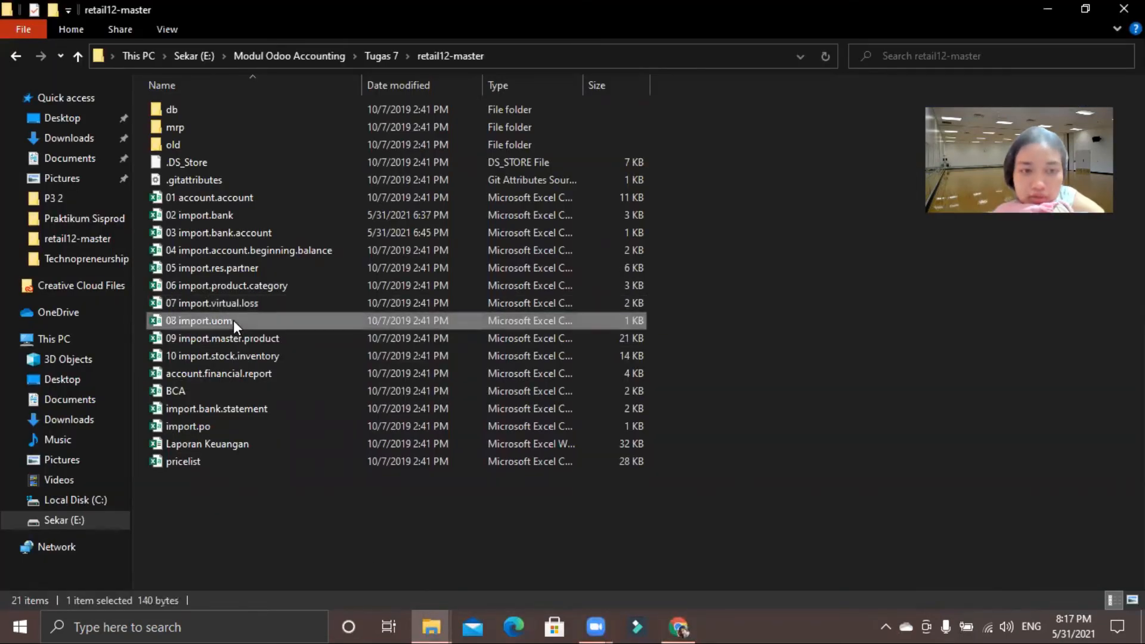
click(678, 626)
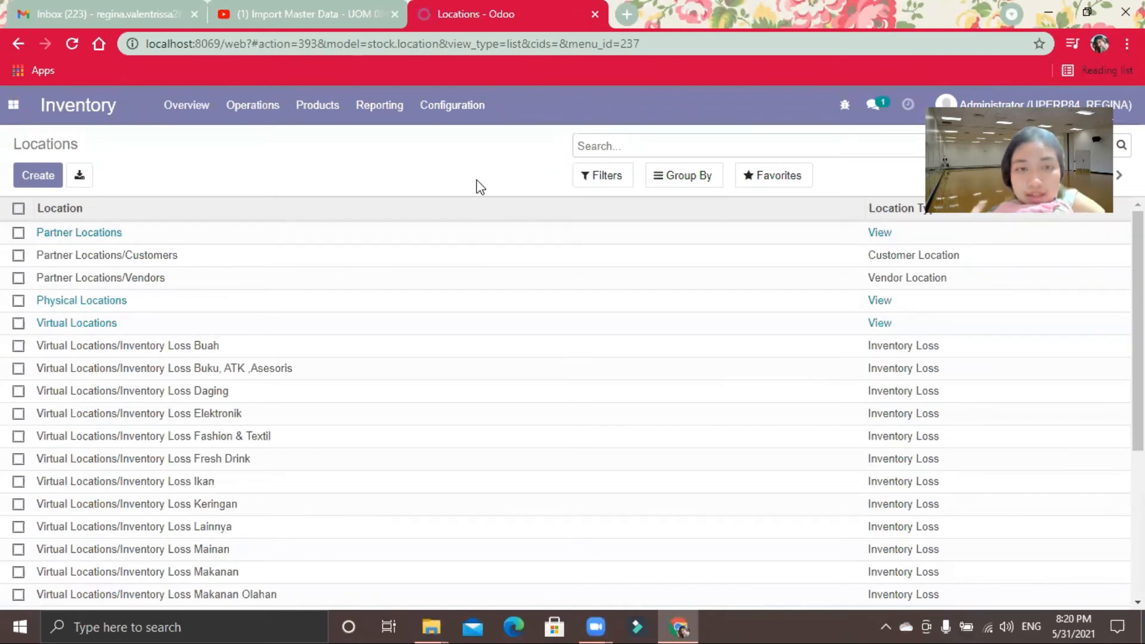
click(457, 111)
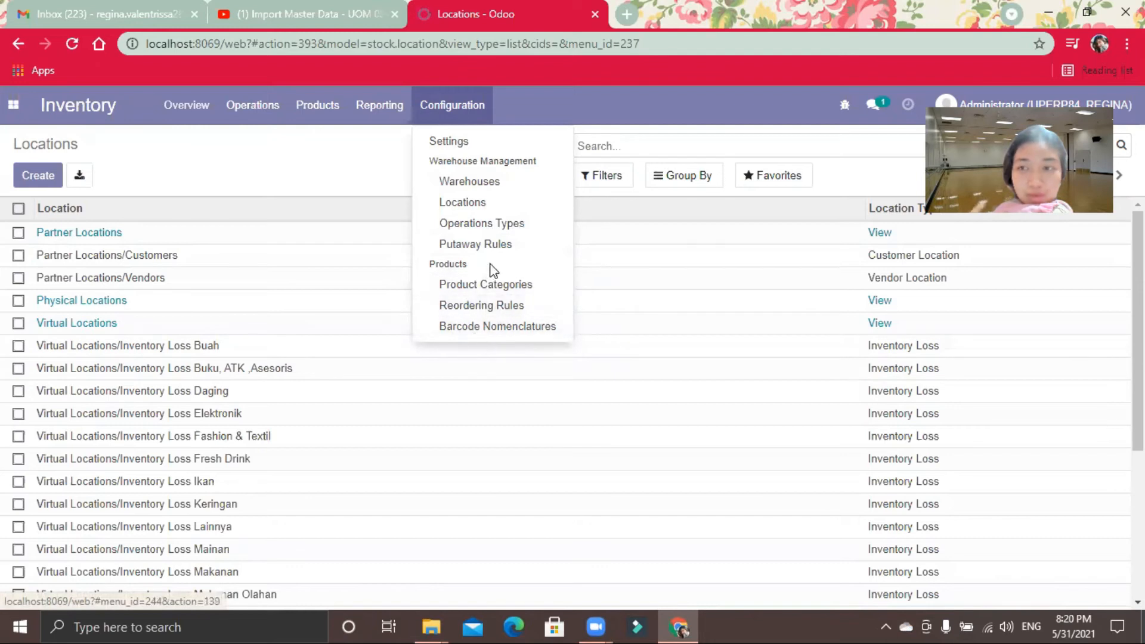
click(284, 185)
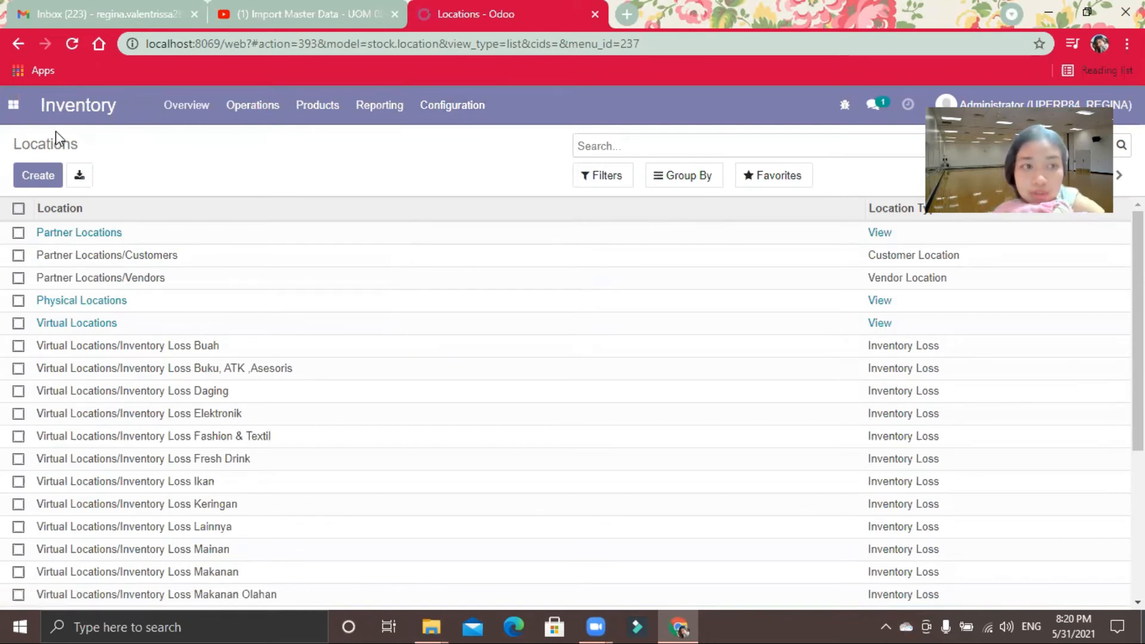
Step: Enable Manage Multiple Units of Measure in the Administrator user's technical access rights and save the user
click(23, 119)
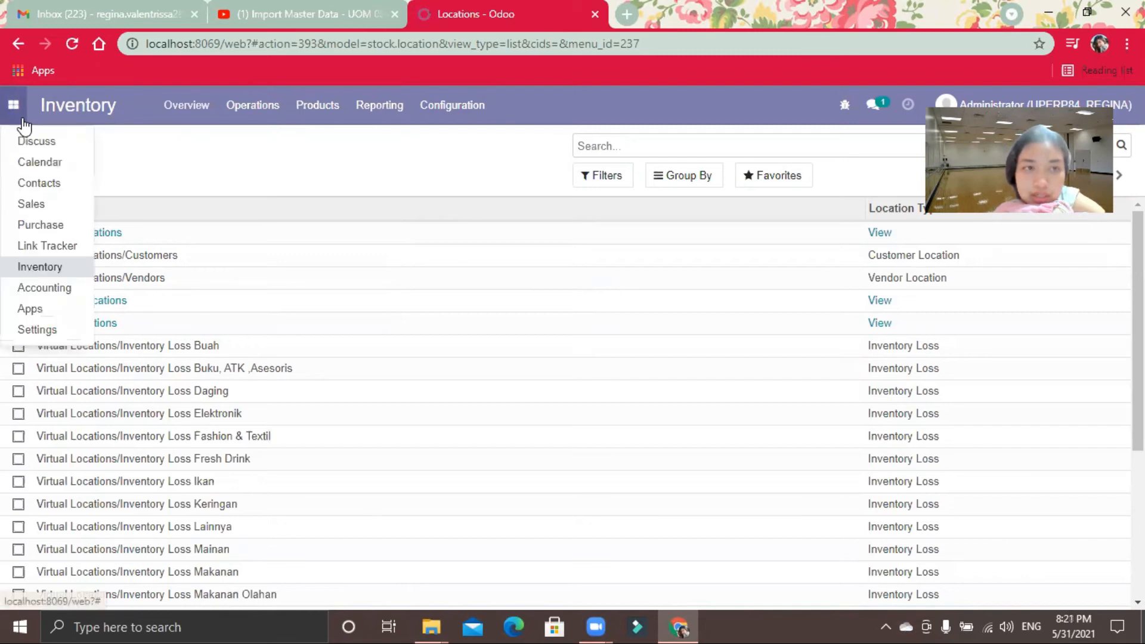
click(38, 332)
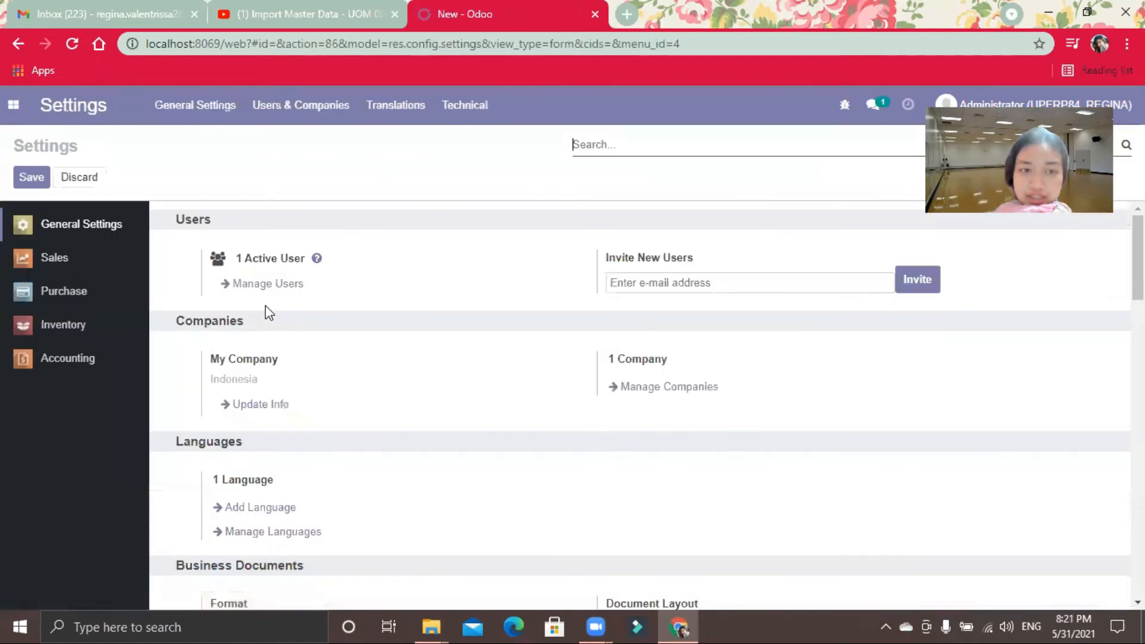
click(262, 285)
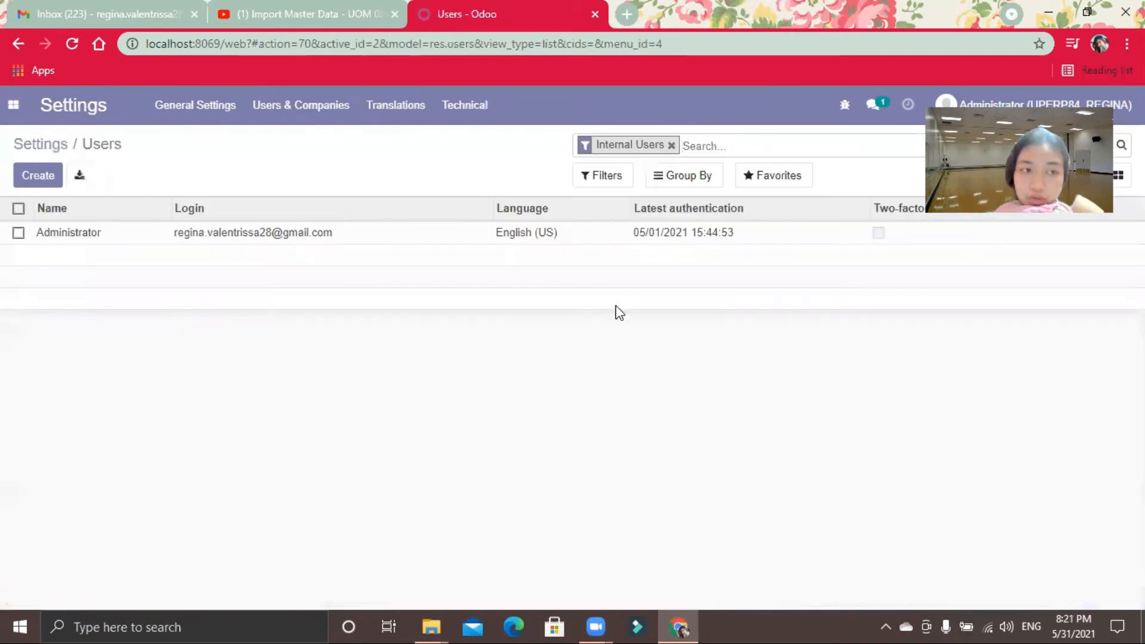
click(271, 234)
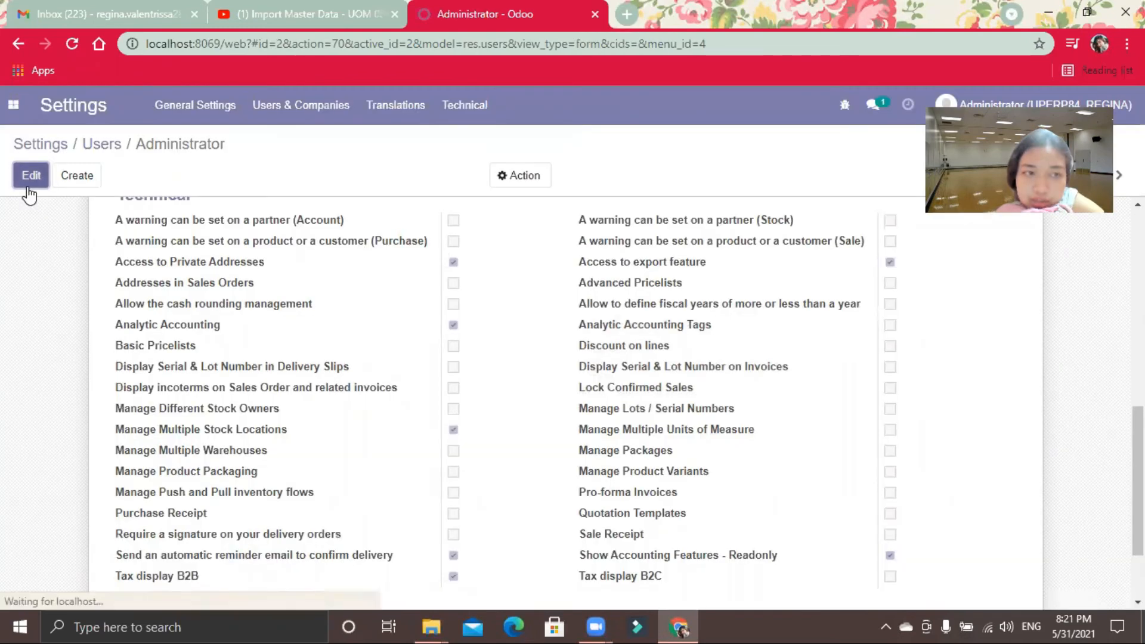
click(28, 185)
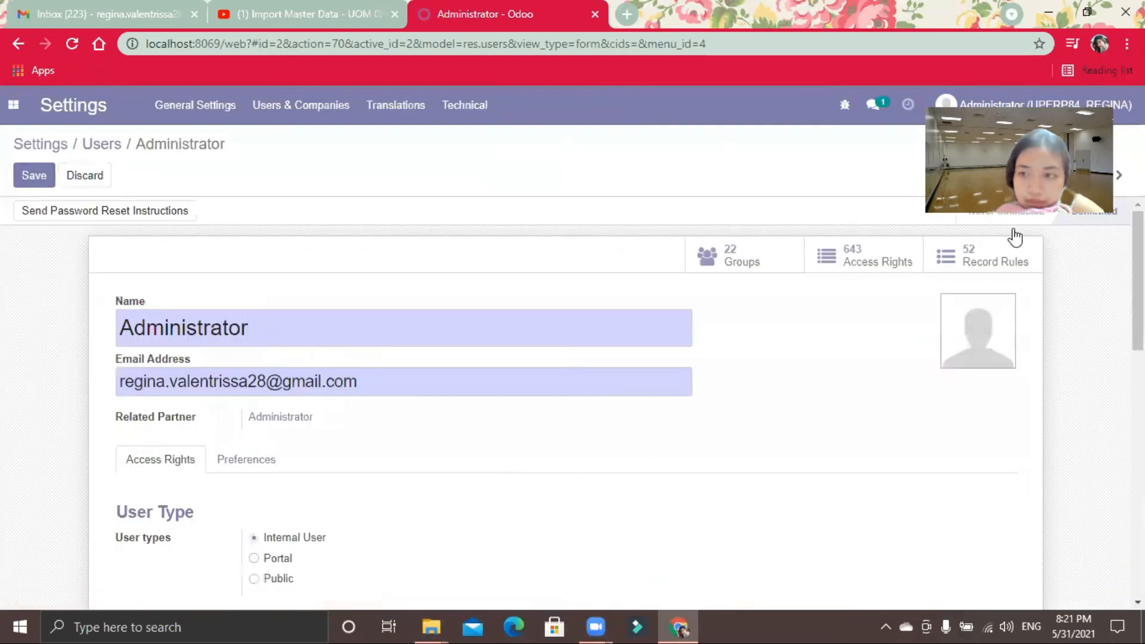
scroll(966, 446, down, 10)
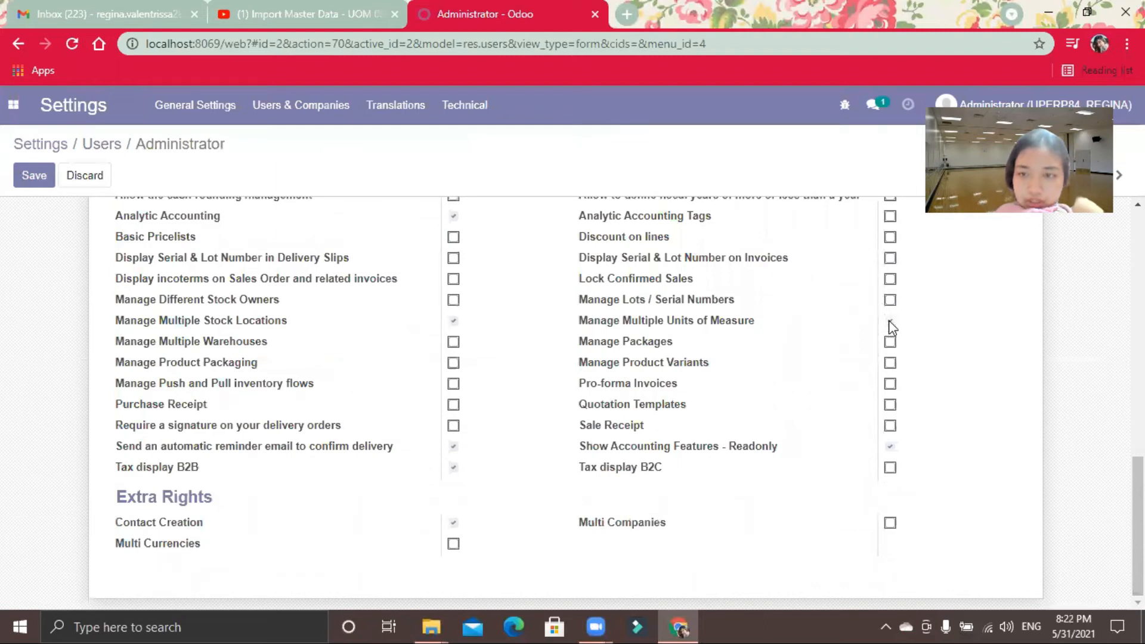
click(23, 172)
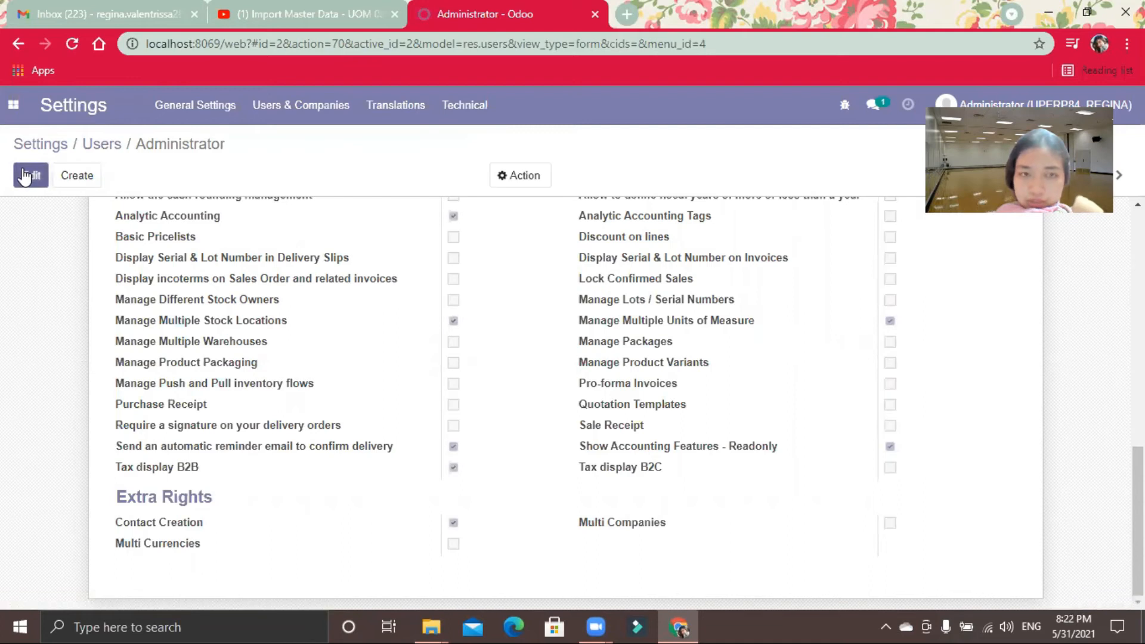
Step: Enable Units of Measure under Products in the Inventory settings and save the settings
click(40, 151)
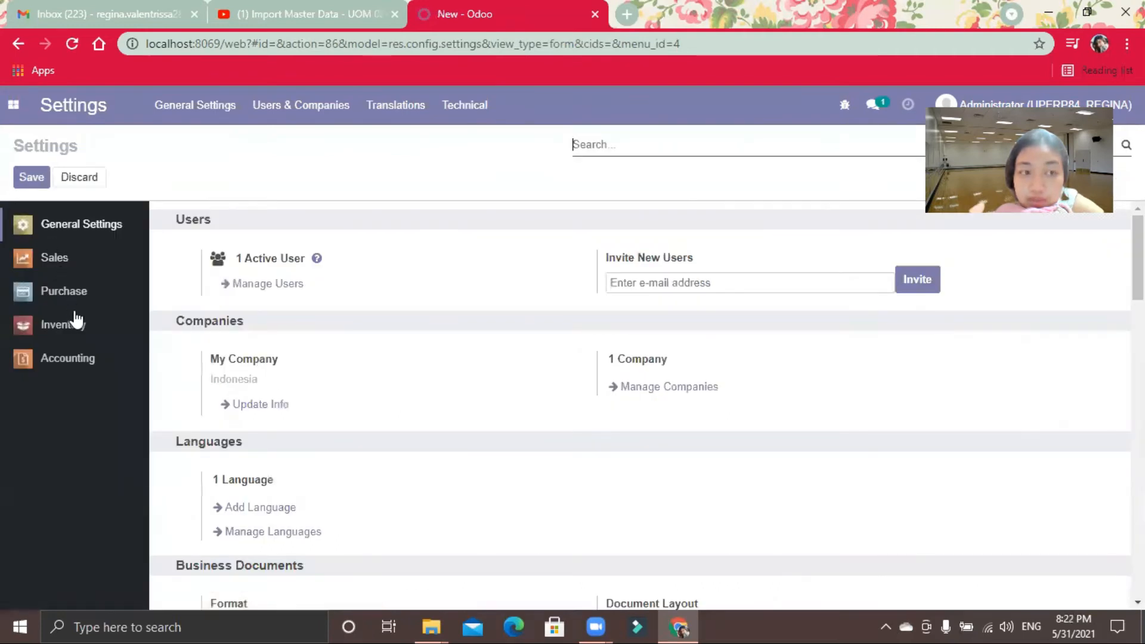
click(76, 330)
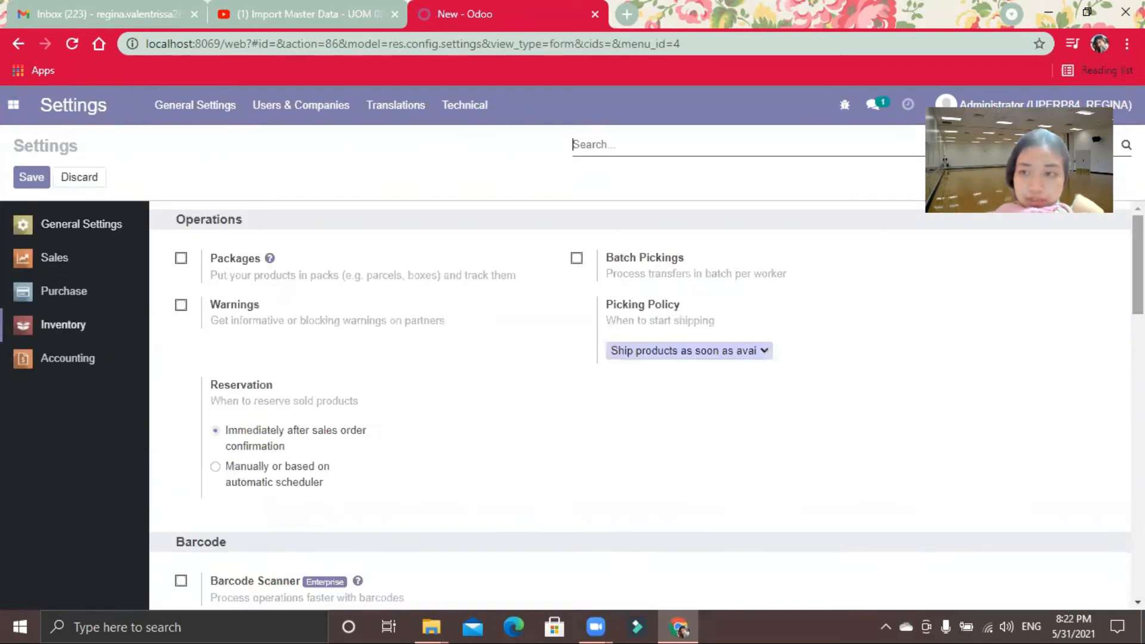
scroll(641, 406, down, 4)
scroll(642, 406, down, 8)
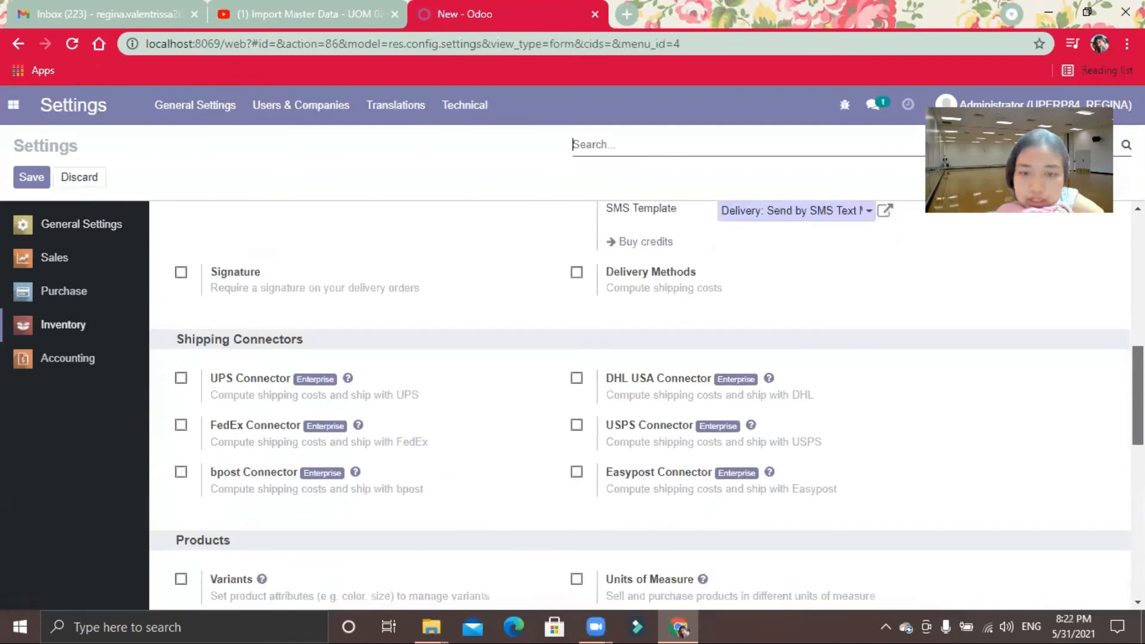
scroll(1025, 445, down, 2)
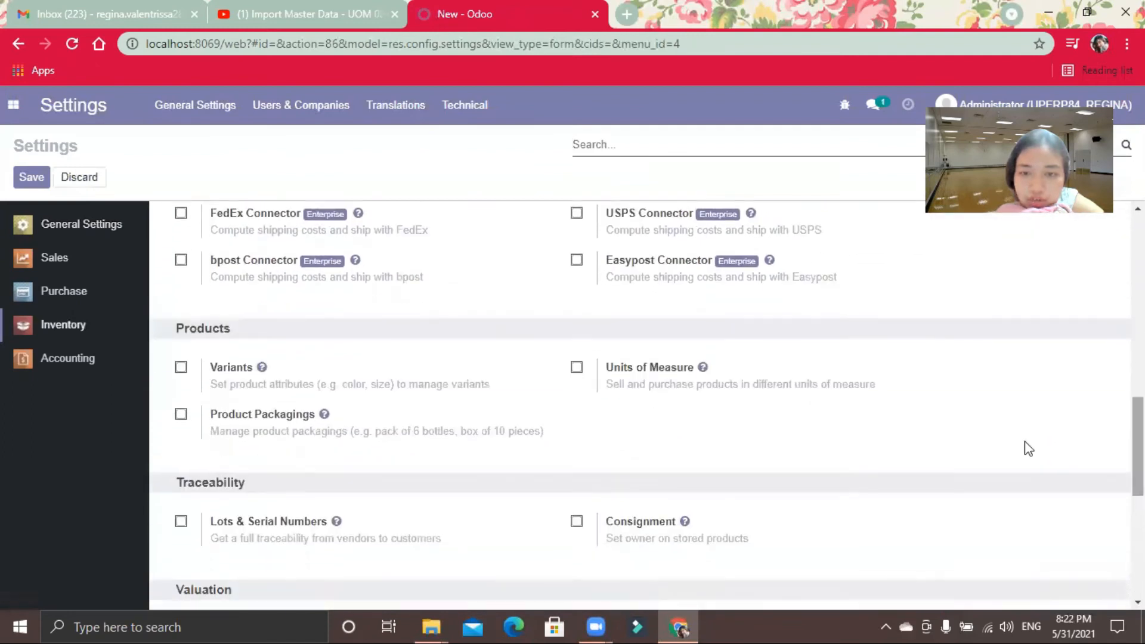
click(577, 368)
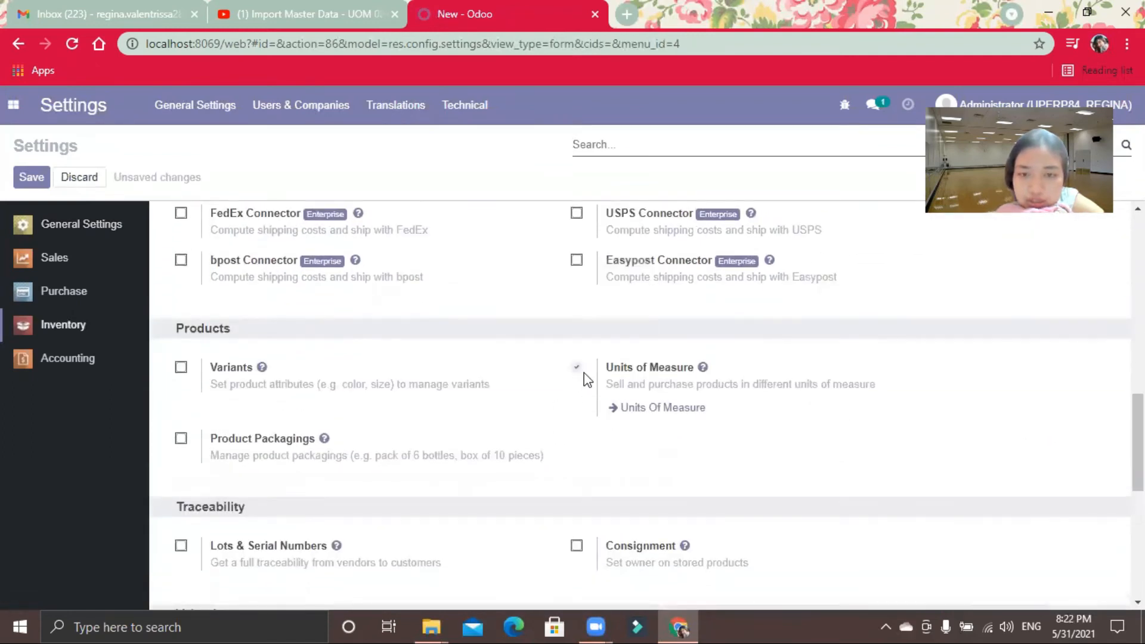
click(13, 105)
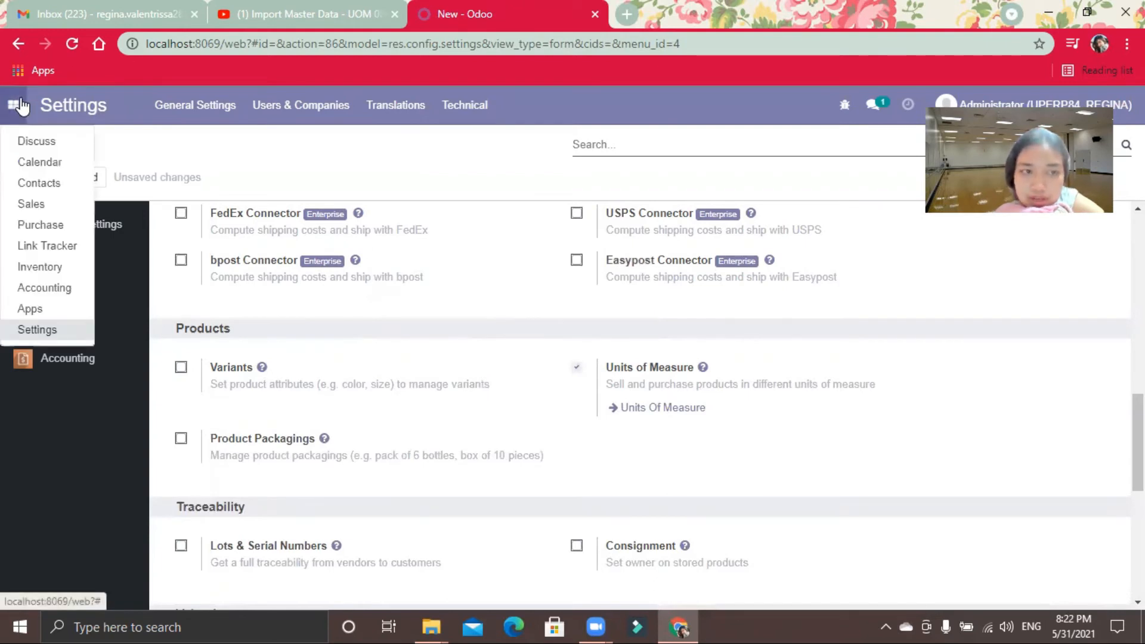
click(71, 263)
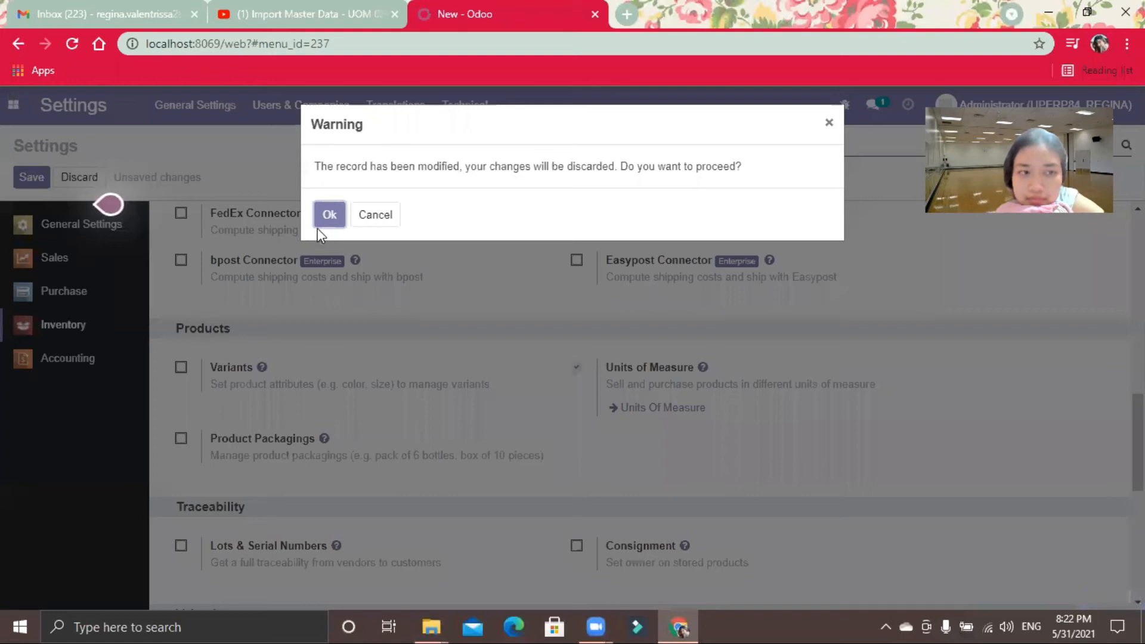
click(376, 214)
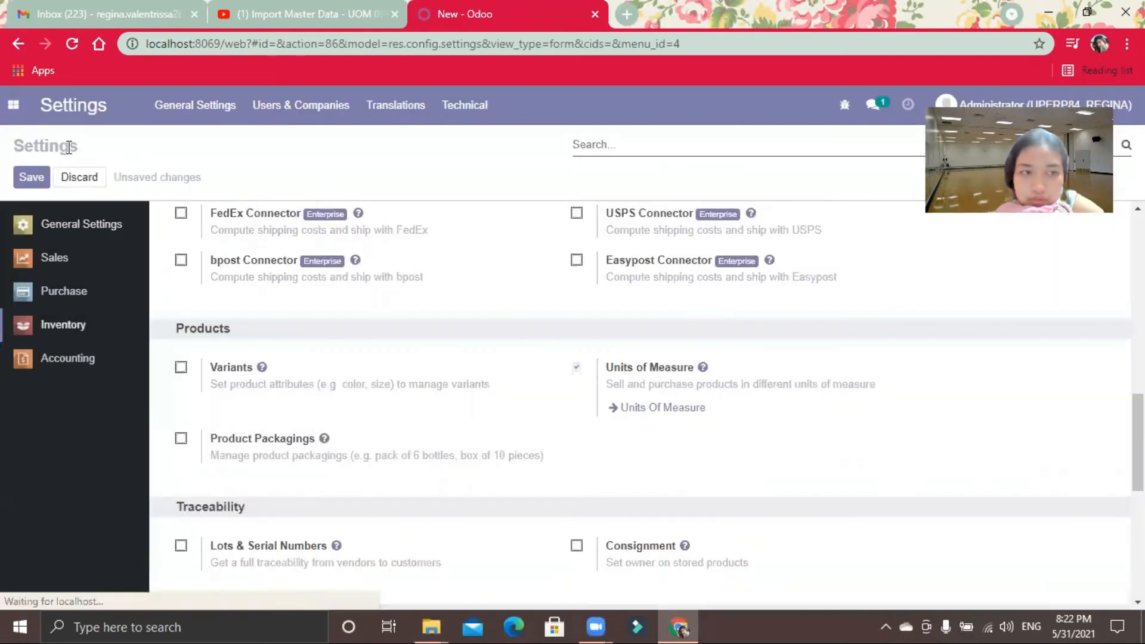
click(31, 178)
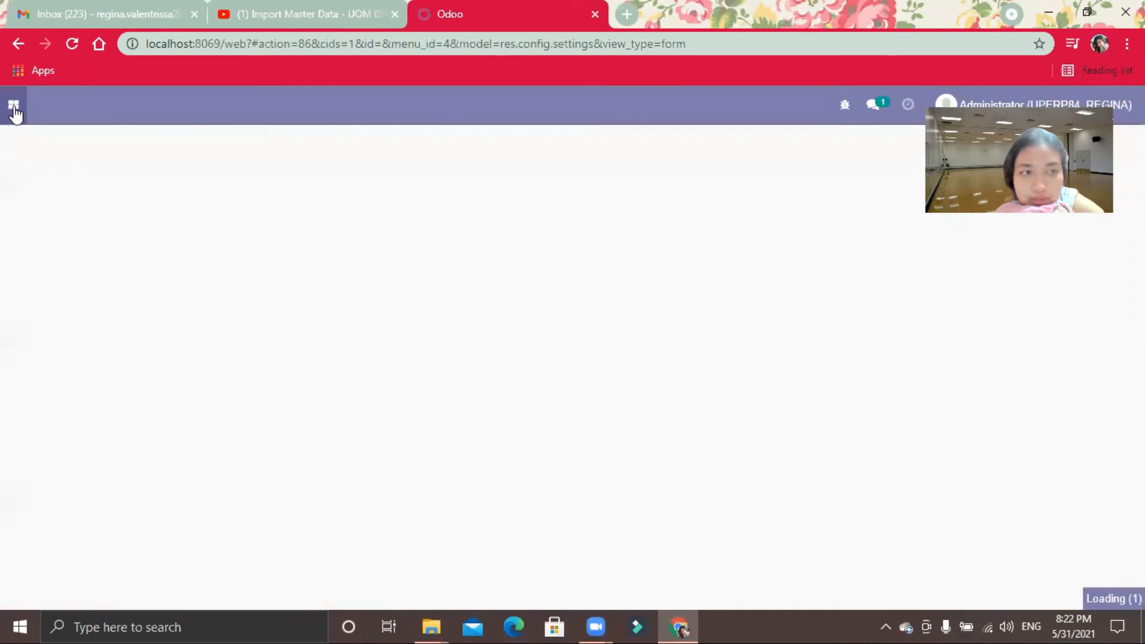
Step: View the UoM Categories in Inventory and open the Units of Measure list
click(13, 106)
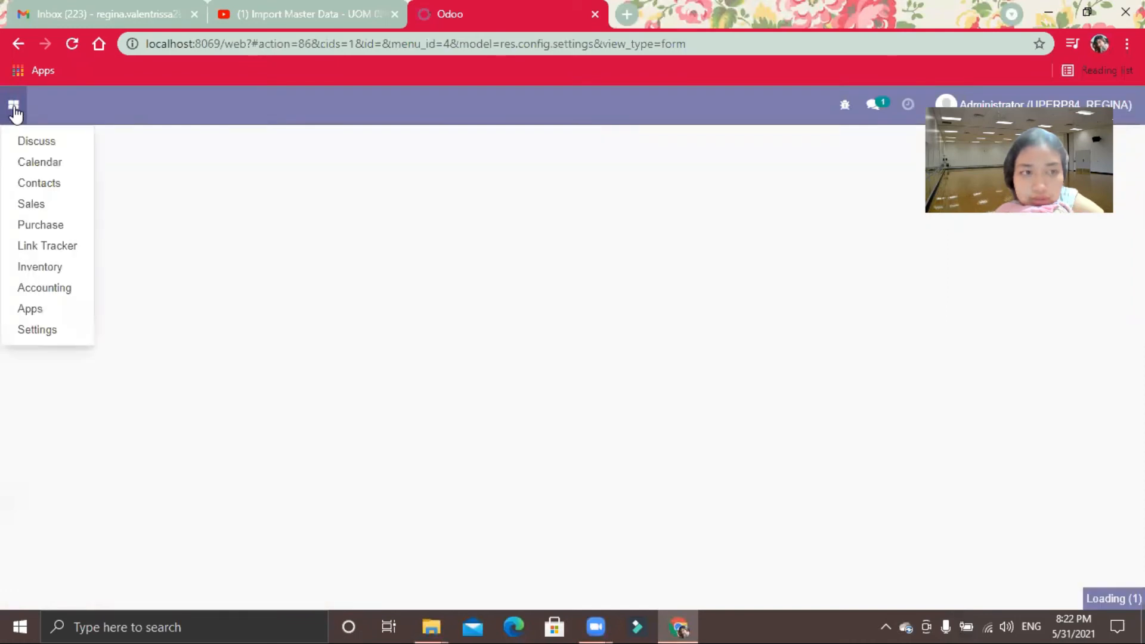
click(62, 269)
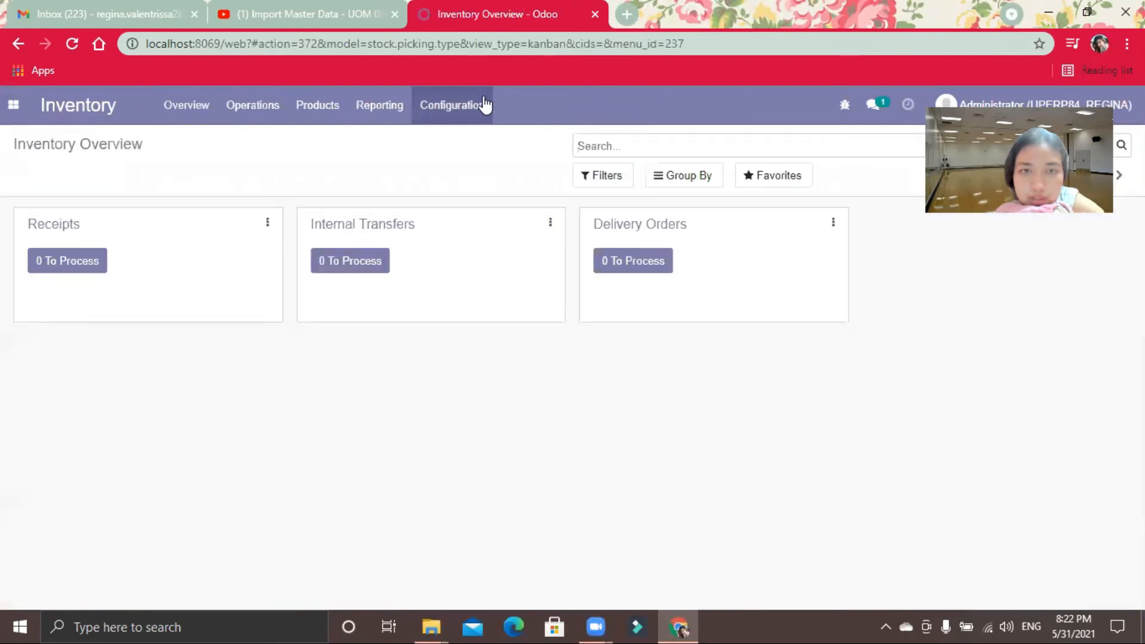
click(483, 105)
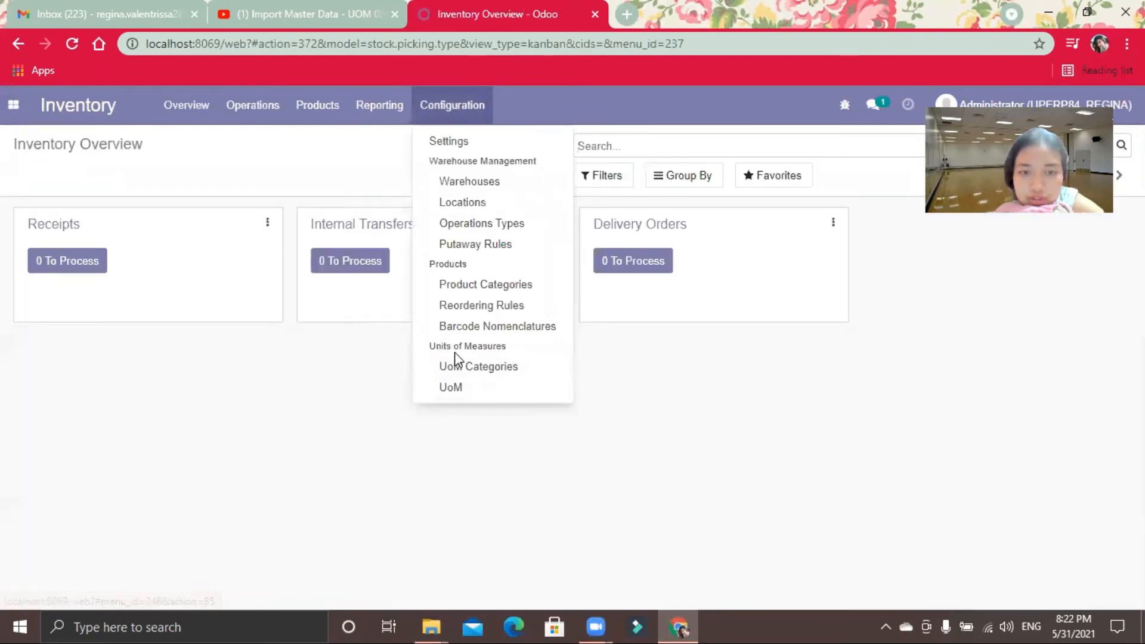
click(481, 379)
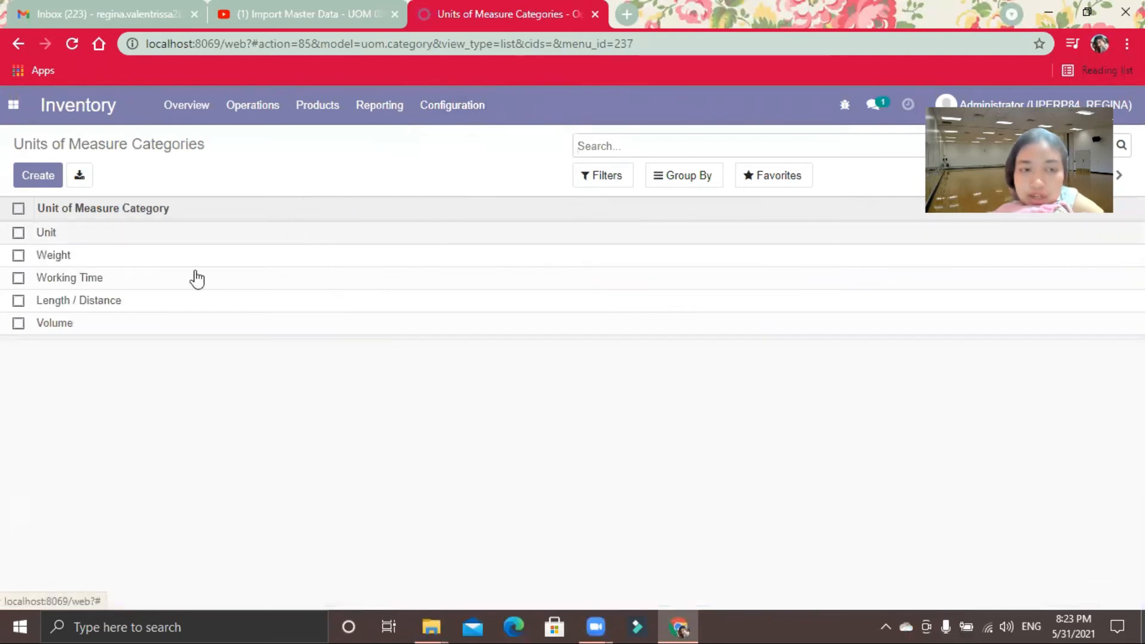
click(440, 102)
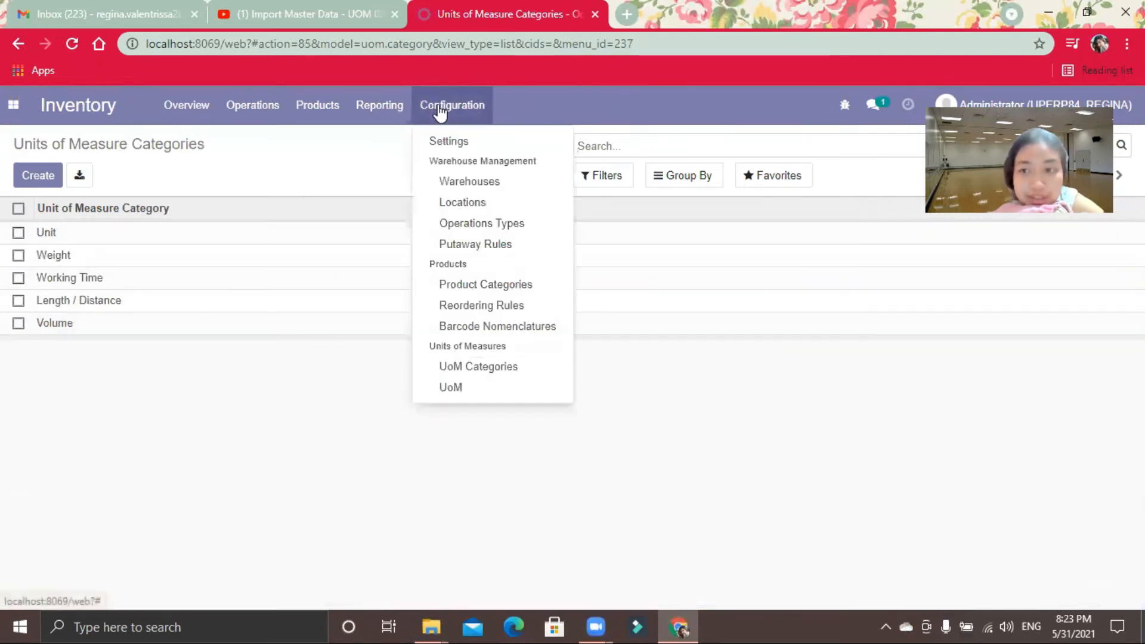
click(449, 389)
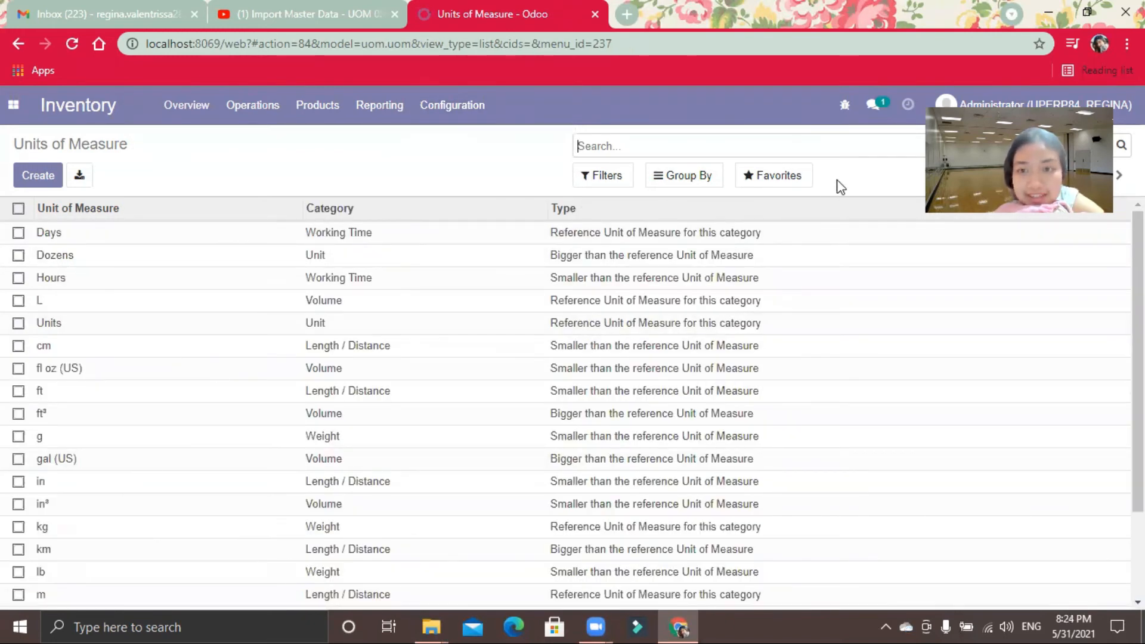
Step: Load the file 08 import.uom from the retail12-master folder for the units of measure import and test it
click(789, 186)
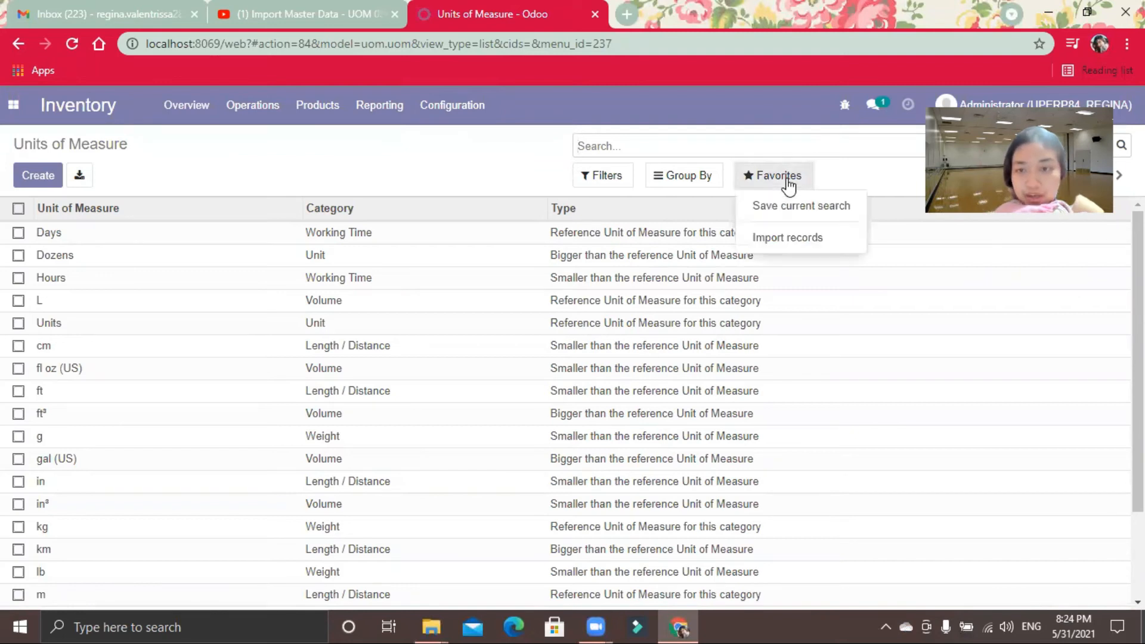
click(782, 249)
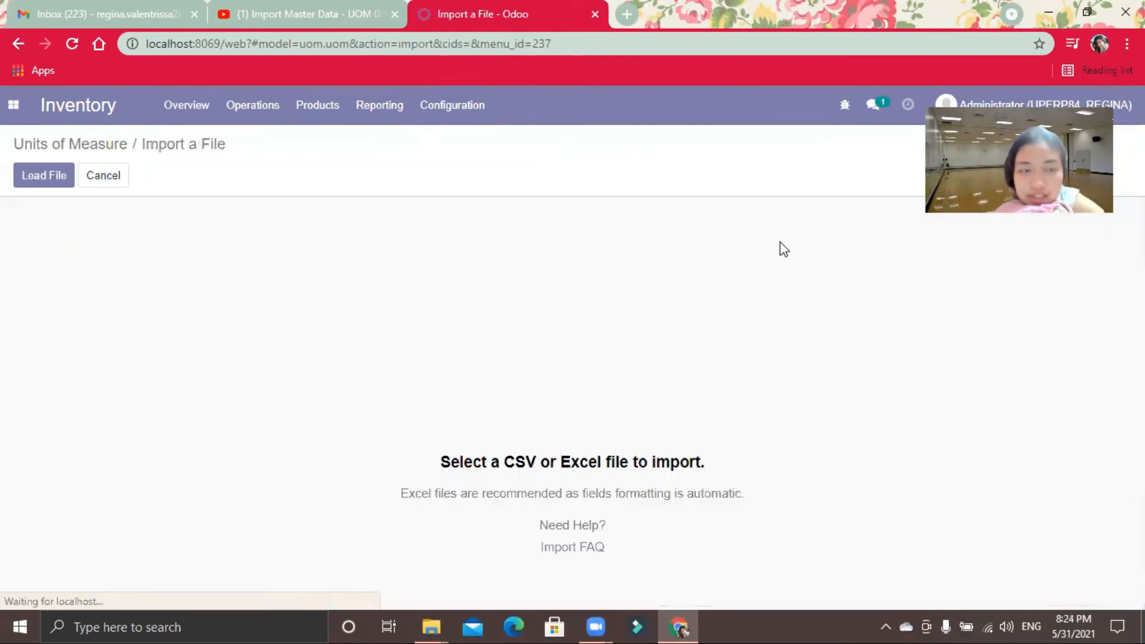
click(37, 180)
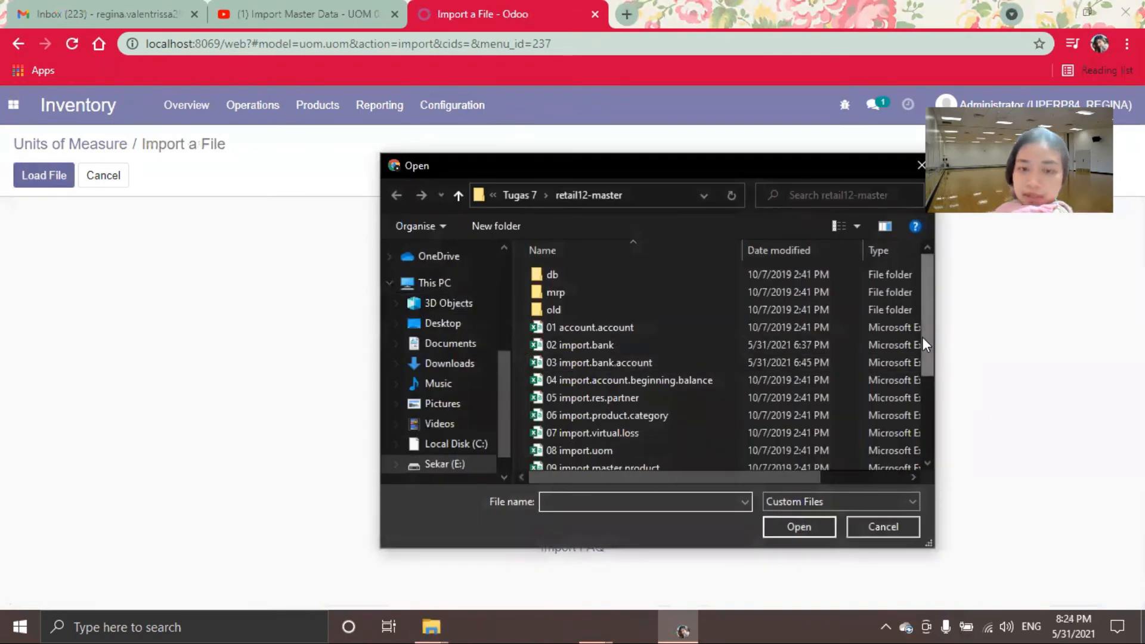
drag(922, 338, 924, 402)
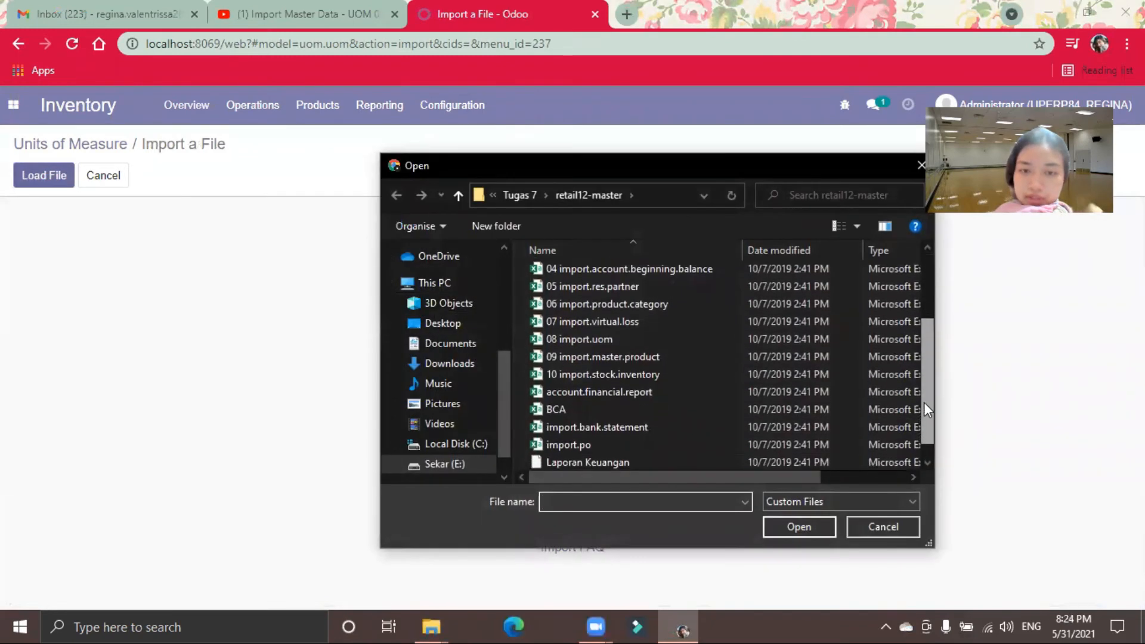
click(614, 348)
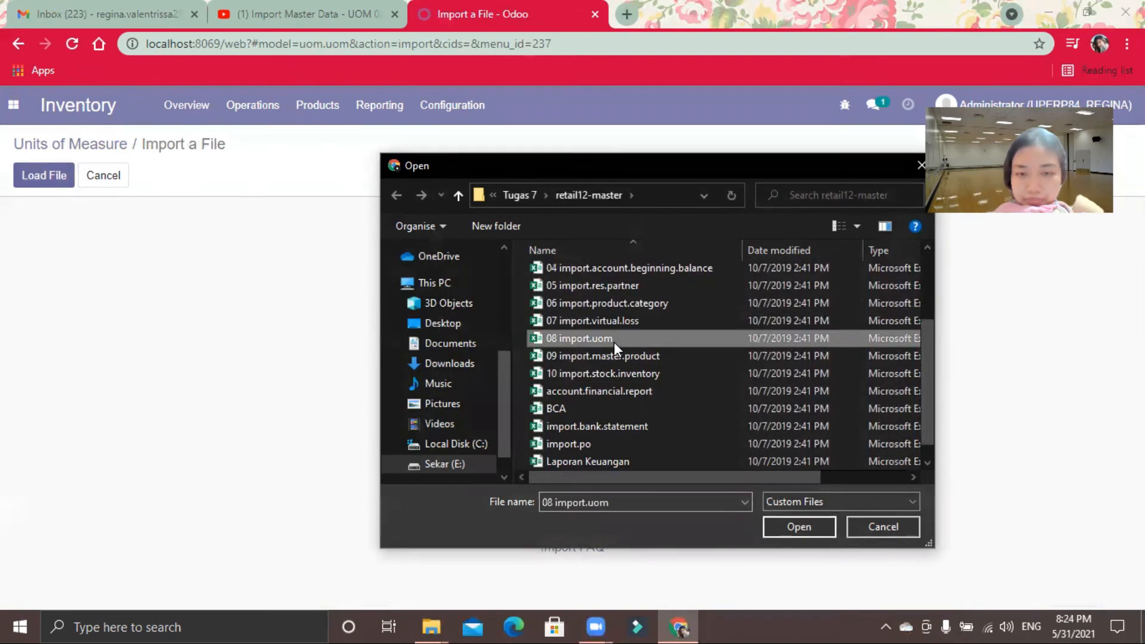
click(782, 526)
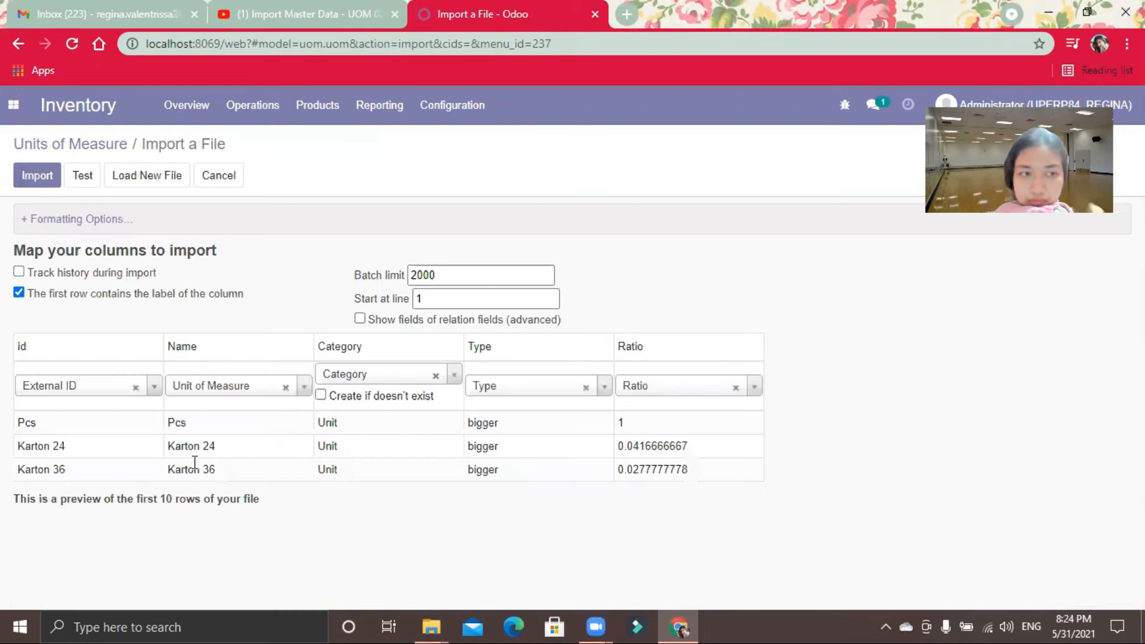
click(83, 175)
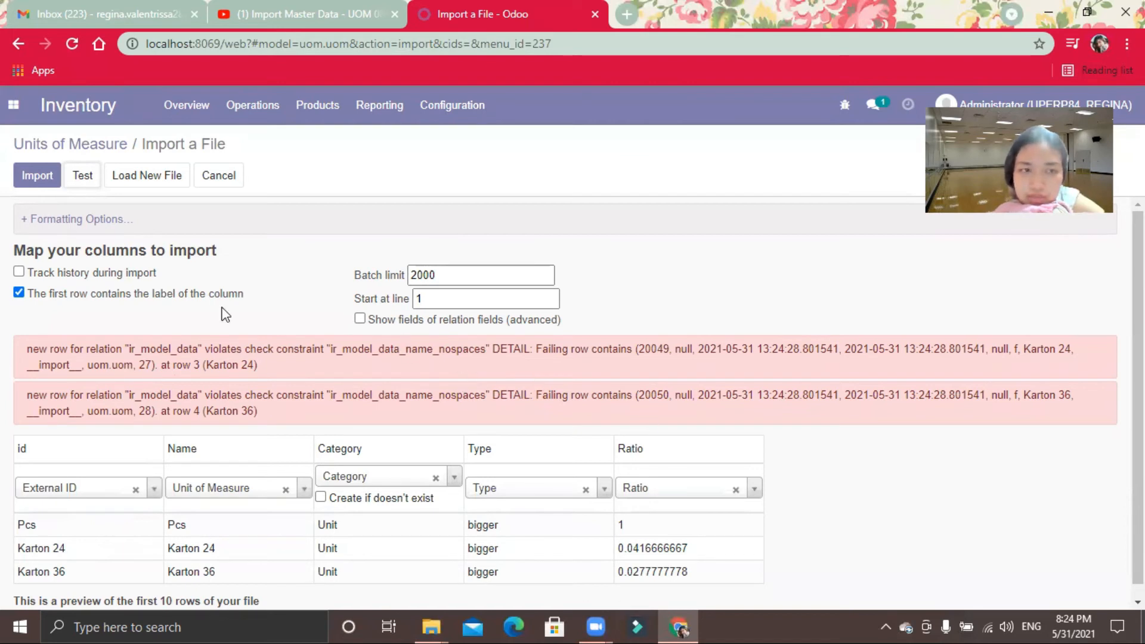
Step: In the 08 import.uom workbook in Excel, remove the underscore from the id in cell A3 so it reads Karton24
click(239, 177)
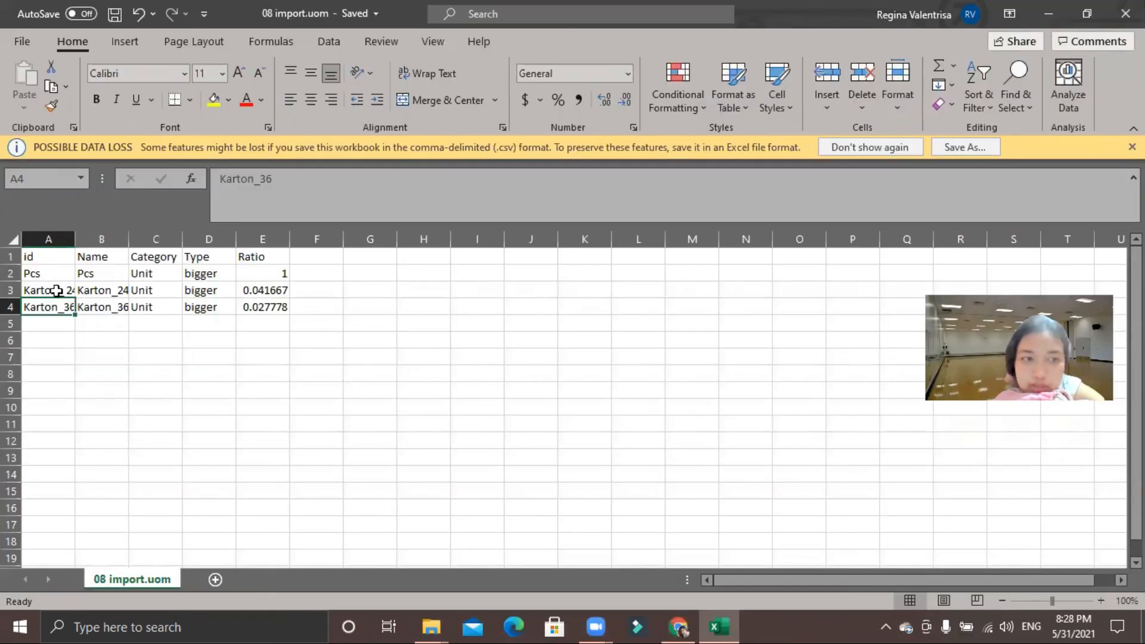
click(56, 291)
click(262, 179)
key(BackSpace)
key(Return)
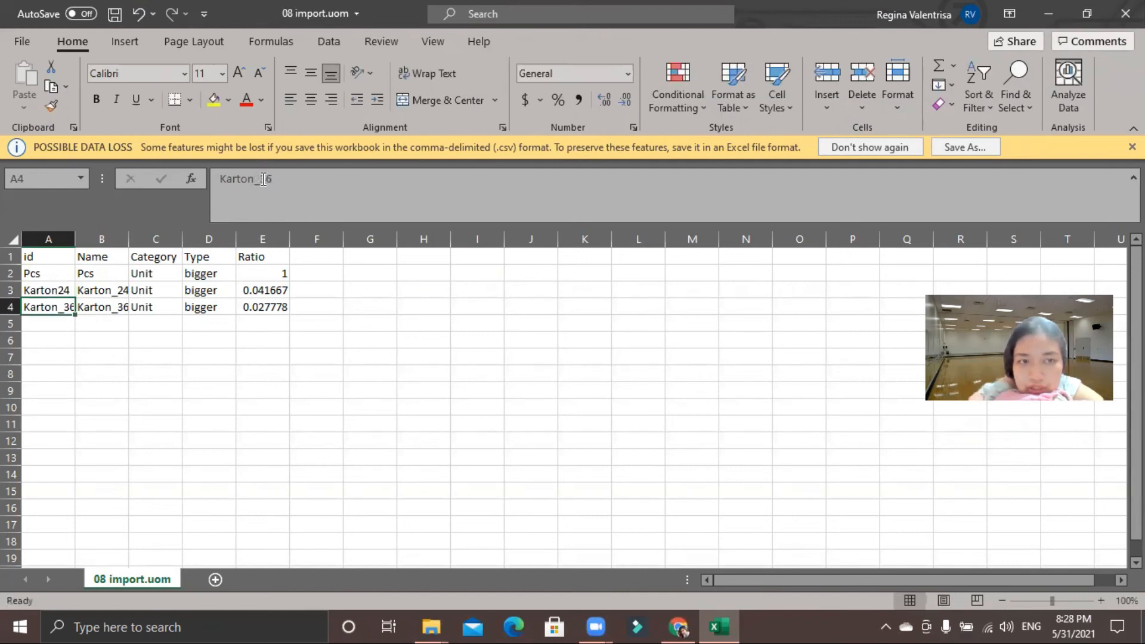
Step: Remove the underscore from the id in cell A4 so it reads Karton36
click(262, 179)
key(BackSpace)
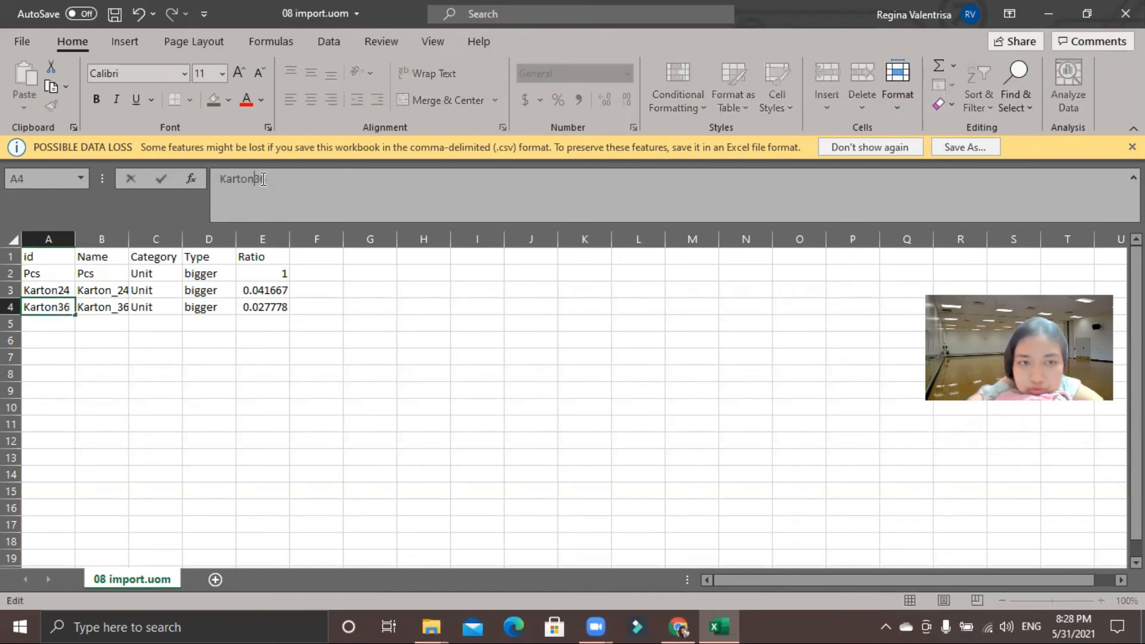
key(Return)
Step: Remove the underscores from the names in B3 and B4 so they read Karton24 and Karton36, and save the workbook
key(Right)
key(Up)
key(Up)
click(263, 179)
key(BackSpace)
key(Return)
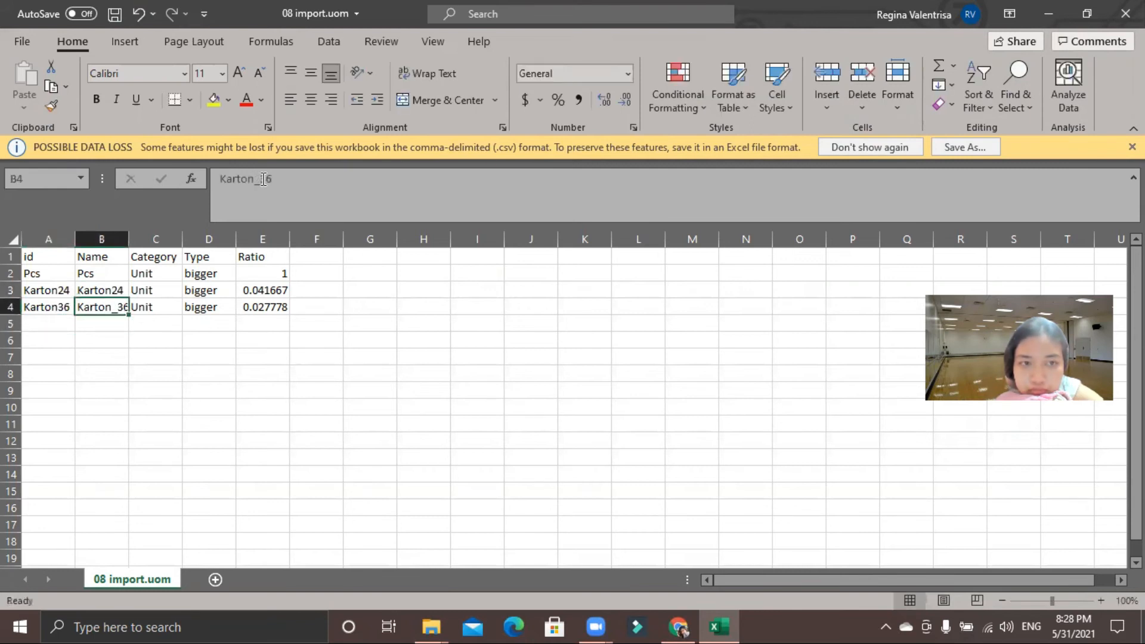
click(263, 179)
key(BackSpace)
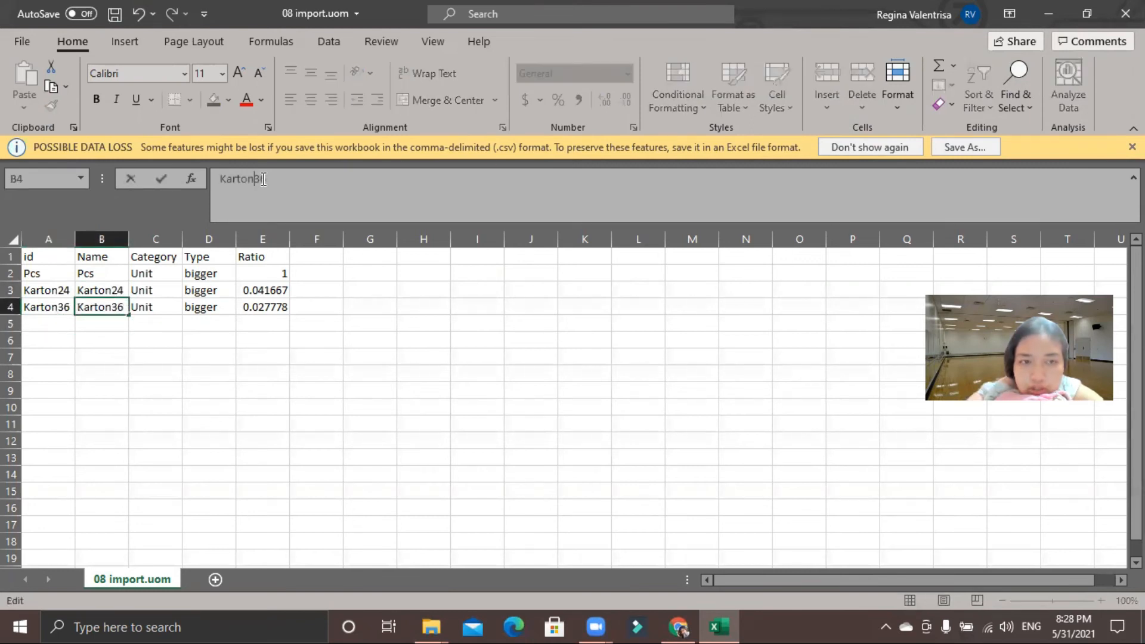
click(121, 9)
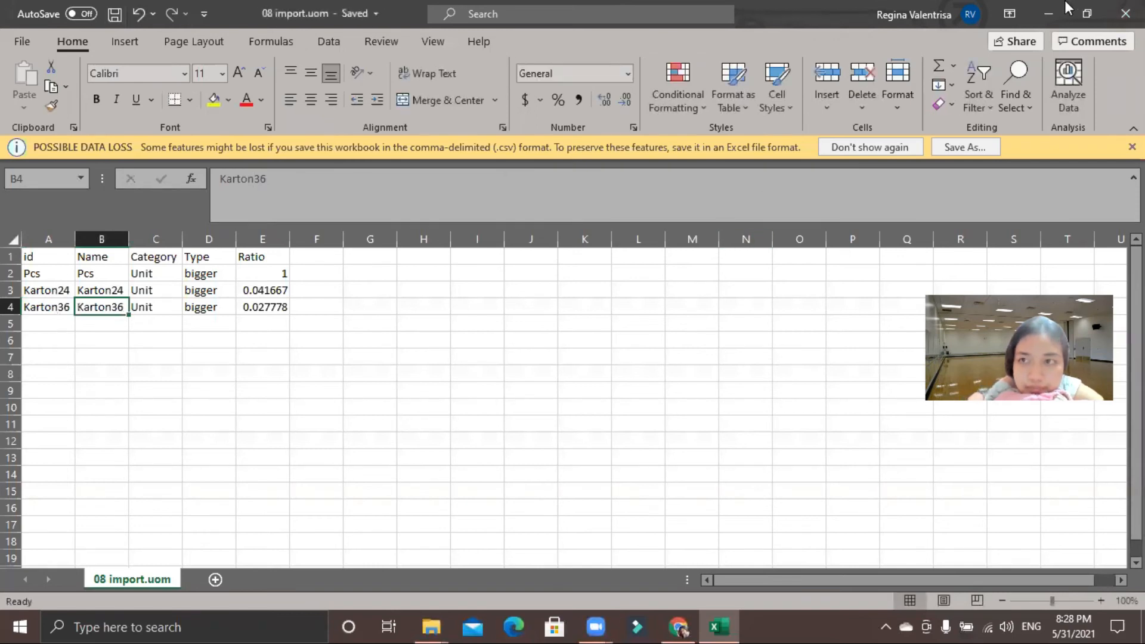
Step: Switch to Odoo, load the corrected 08 import.uom file into the Units of Measure import, test it and import the records
click(1067, 7)
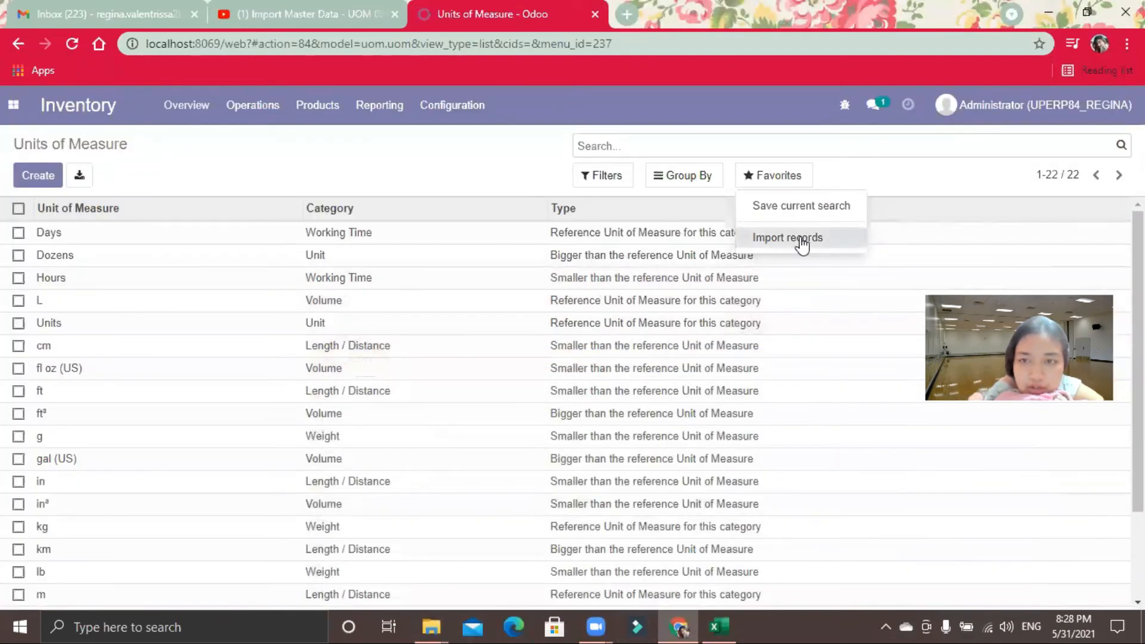
click(801, 240)
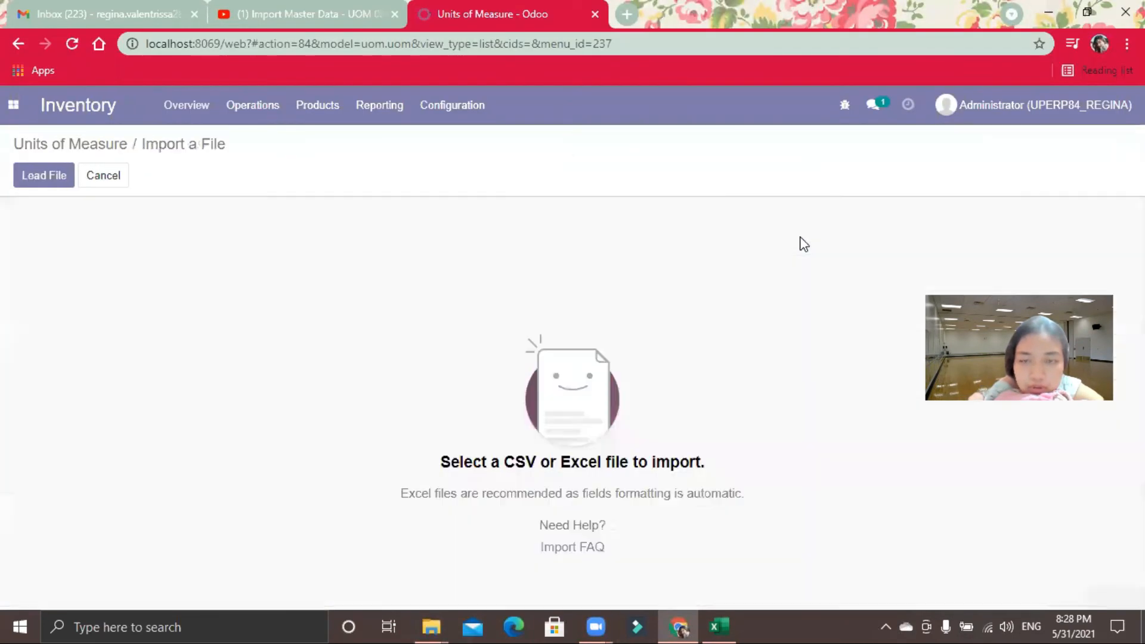
click(44, 183)
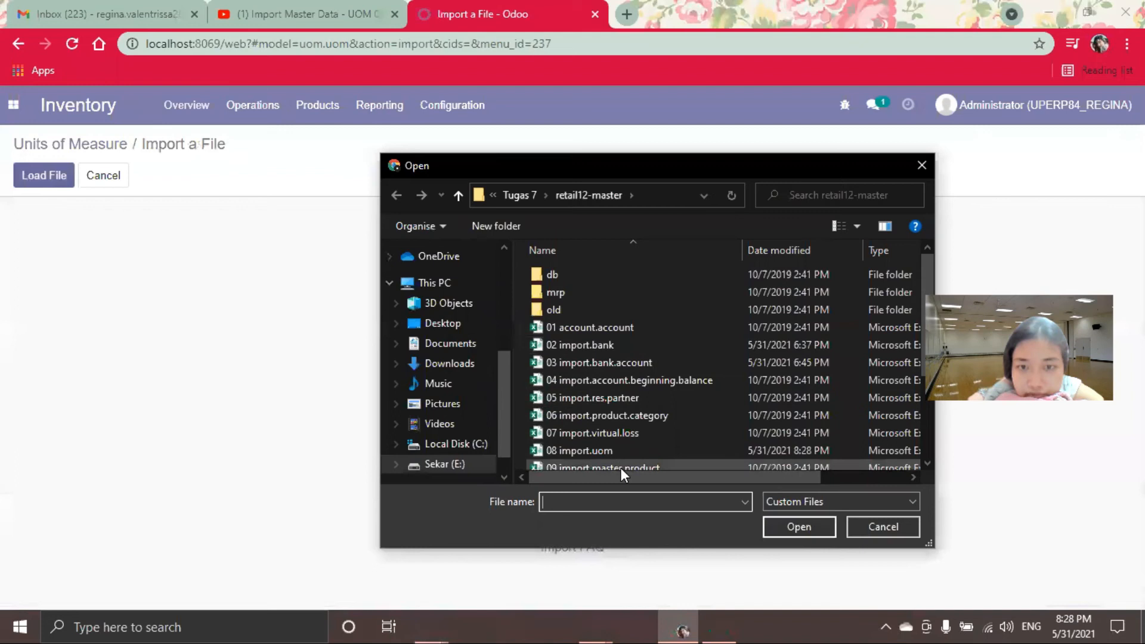
click(600, 446)
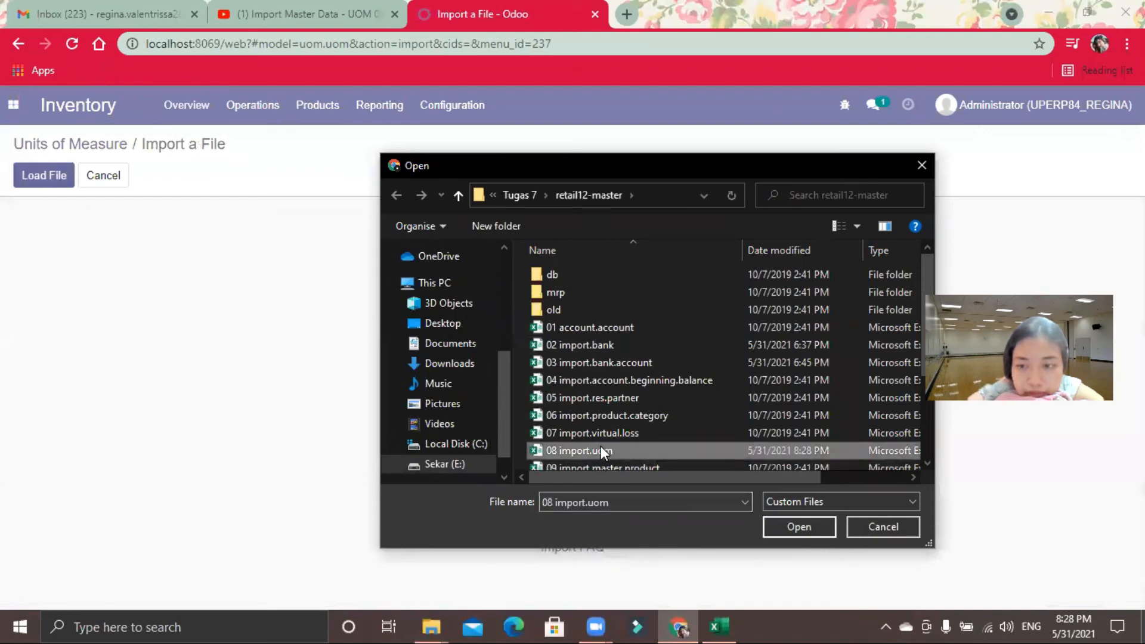
click(799, 527)
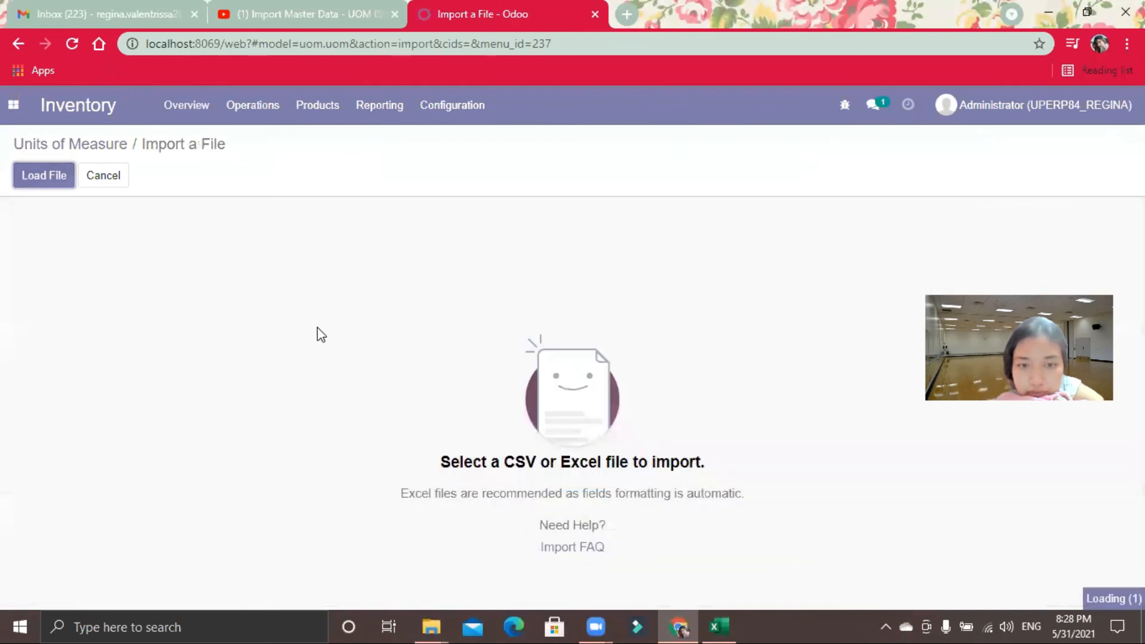
click(72, 174)
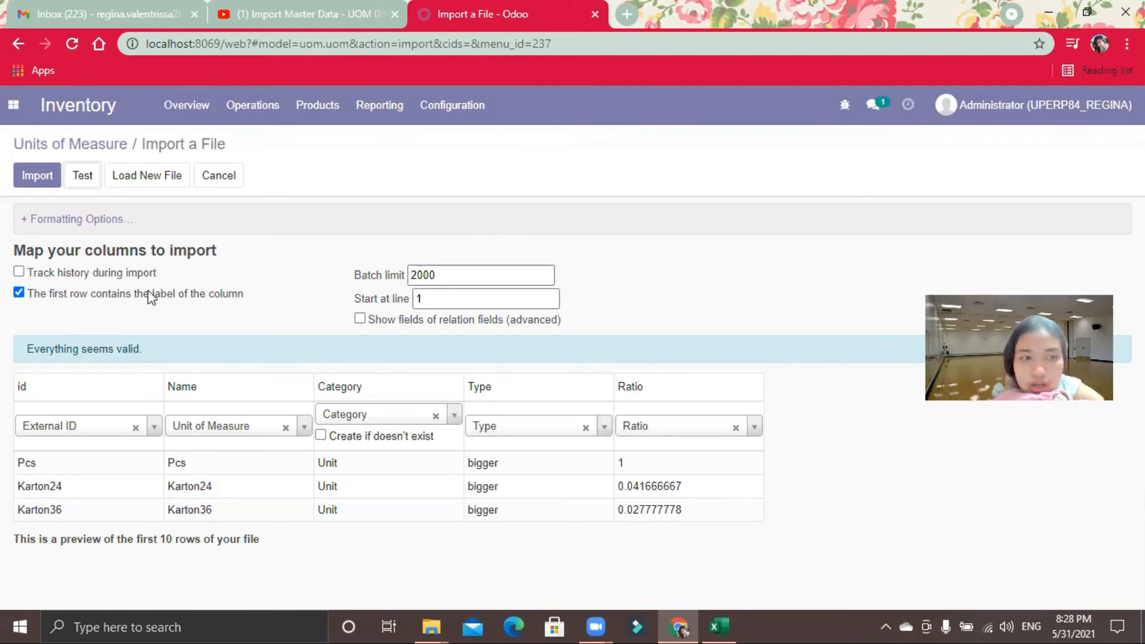
click(43, 178)
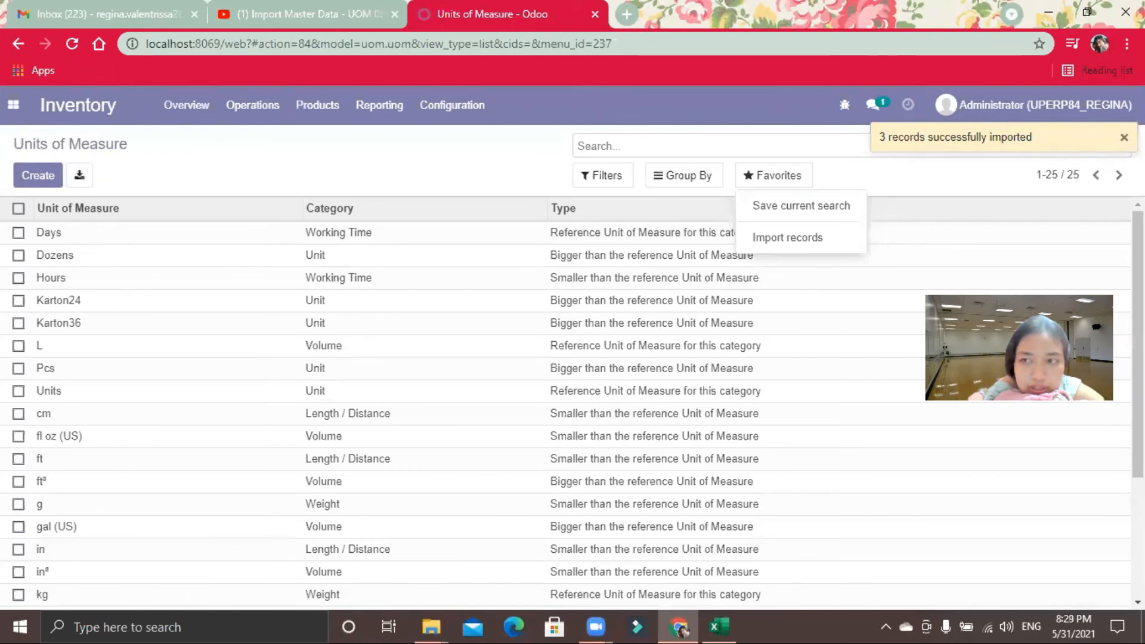
Step: Look through the Units of Measure list and check the next files to import in the retail12-master folder
scroll(567, 406, down, 1)
drag(1139, 235, 1108, 247)
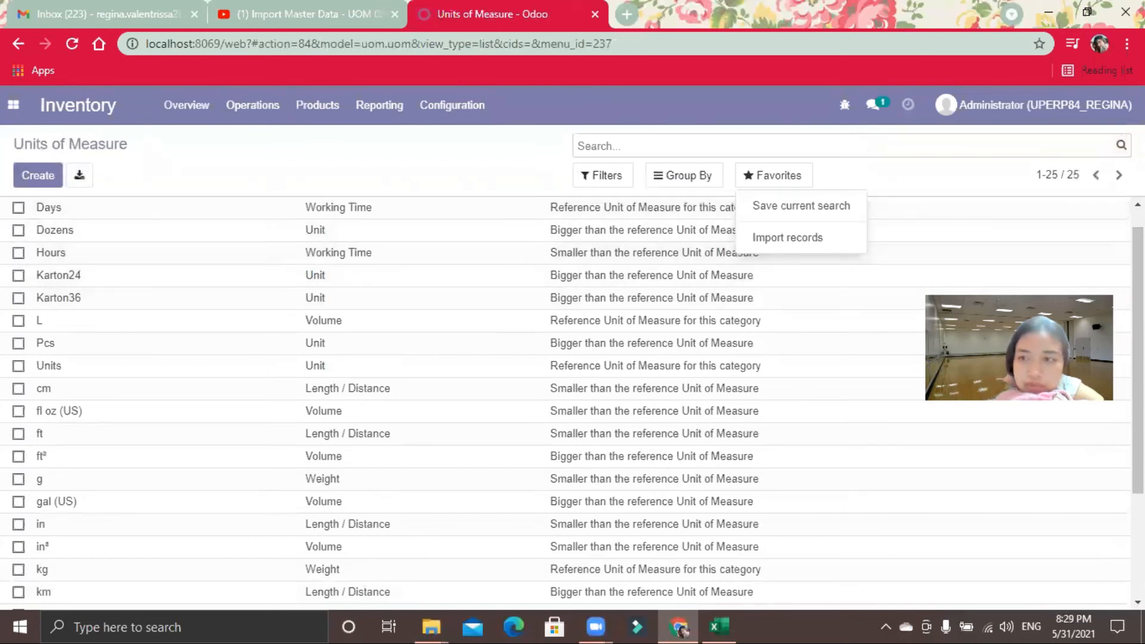
scroll(1138, 357, down, 3)
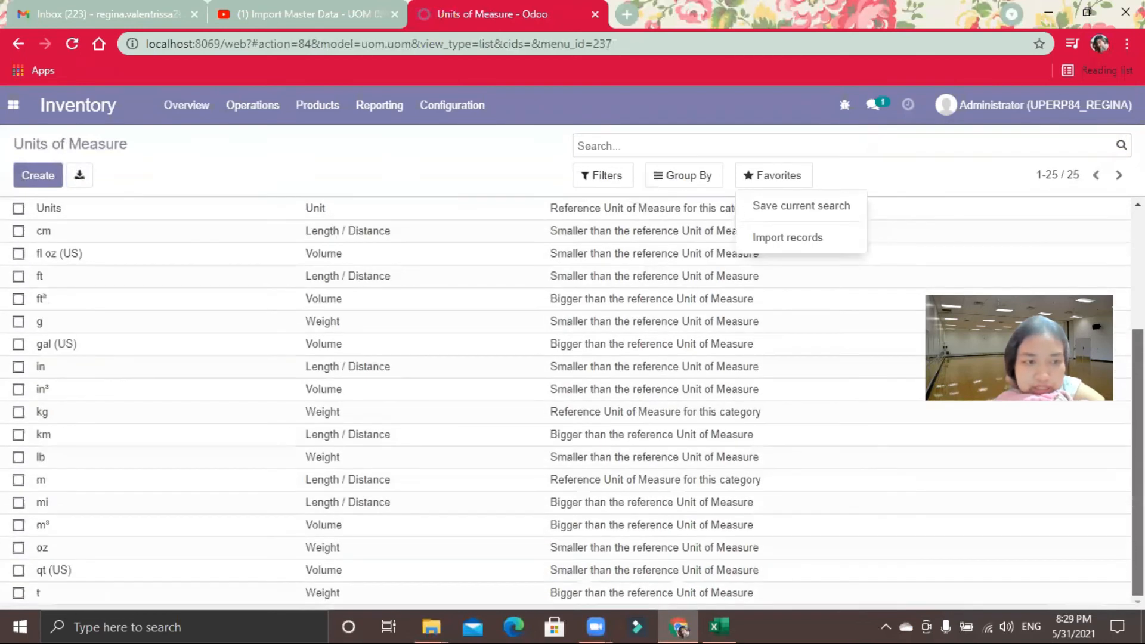
scroll(566, 402, up, 3)
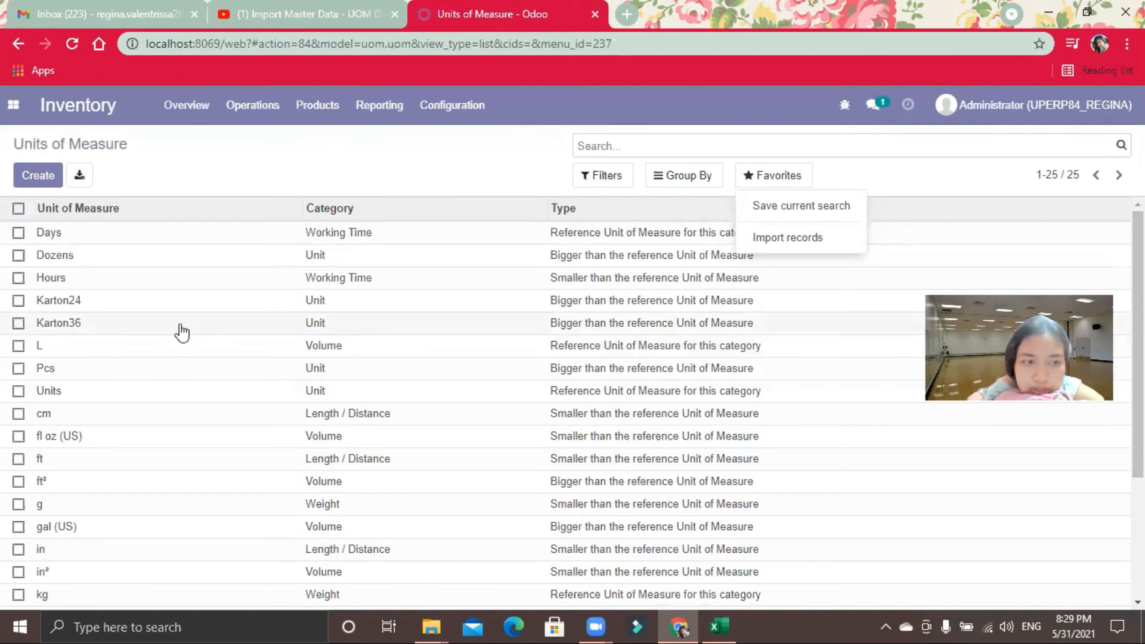
click(452, 106)
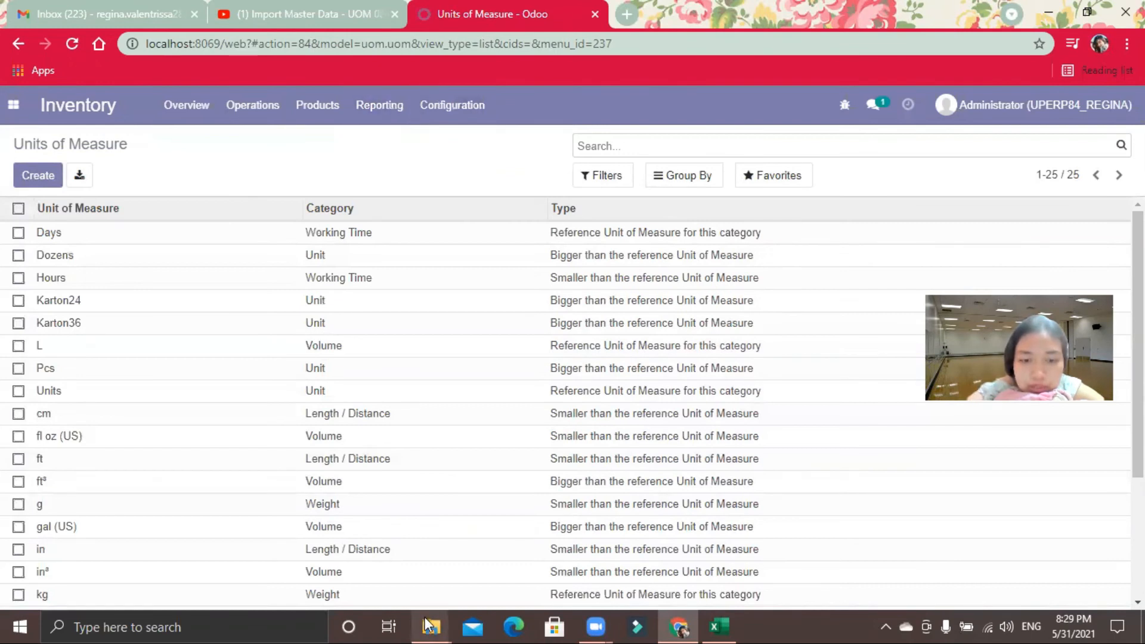
mouse_move(431, 626)
click(384, 560)
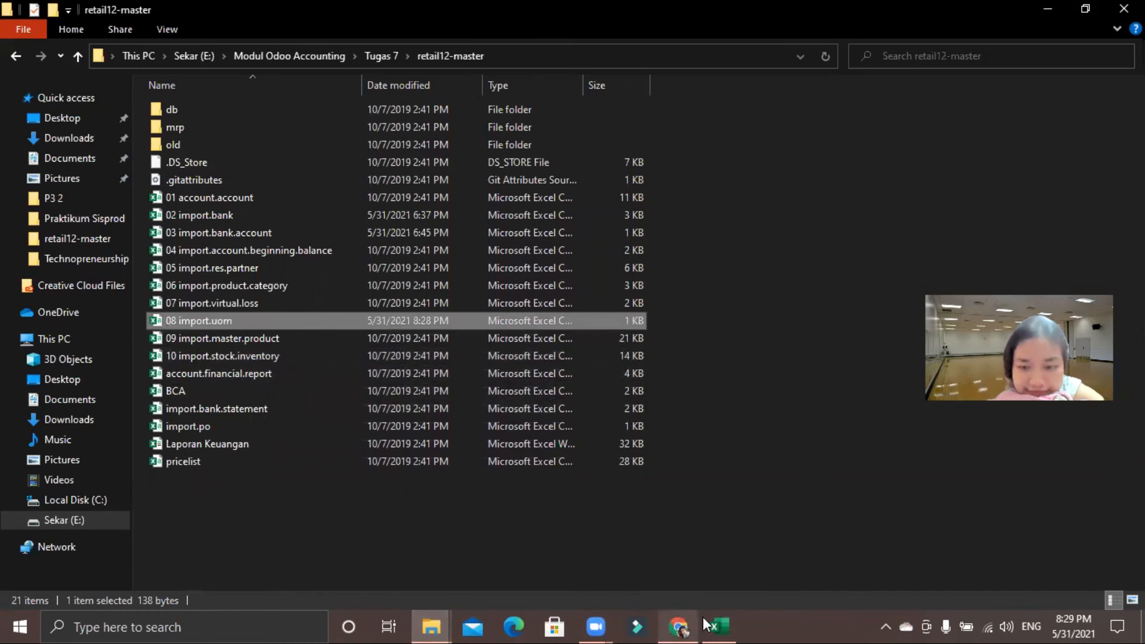
mouse_move(704, 623)
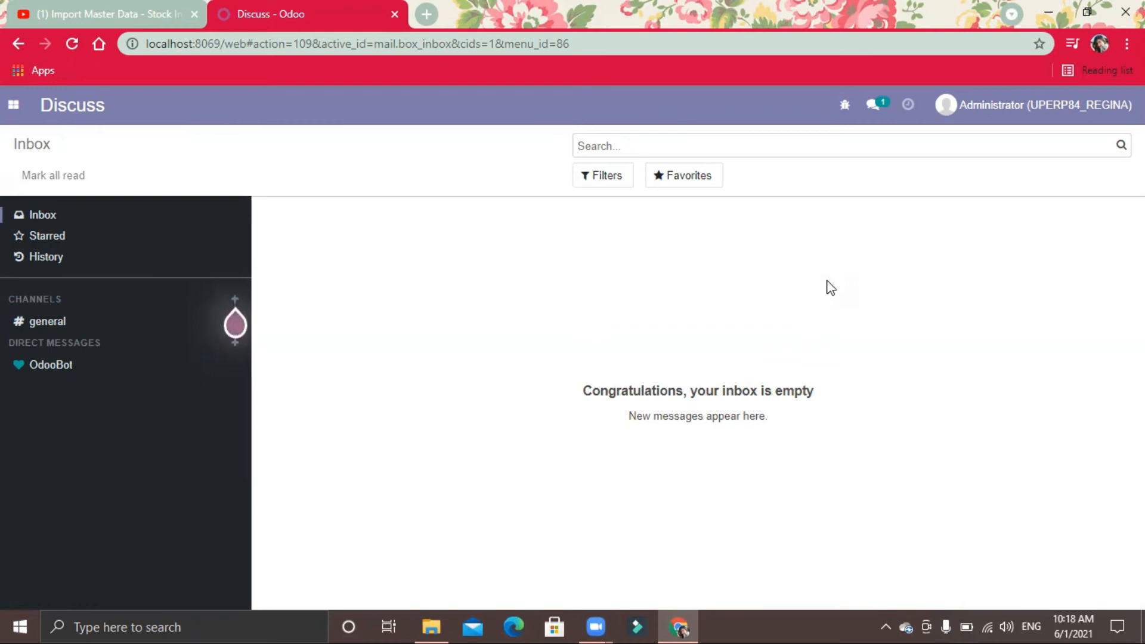
click(423, 624)
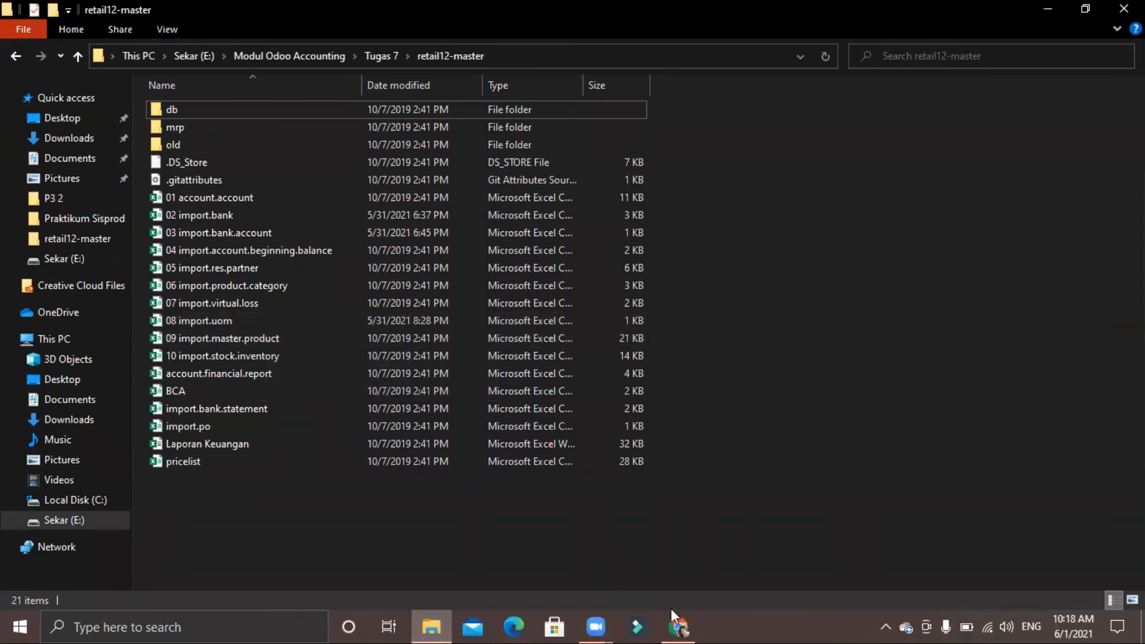
click(678, 626)
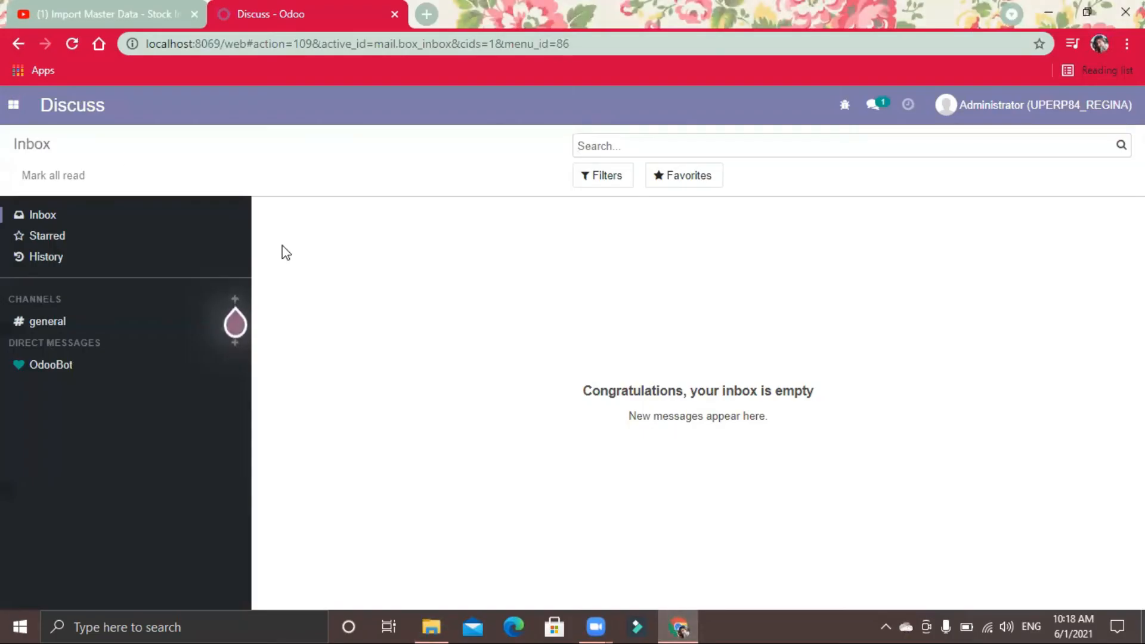
Step: In Inventory, load the file 09 import.master.product into the Products import, test it and import the products
click(12, 109)
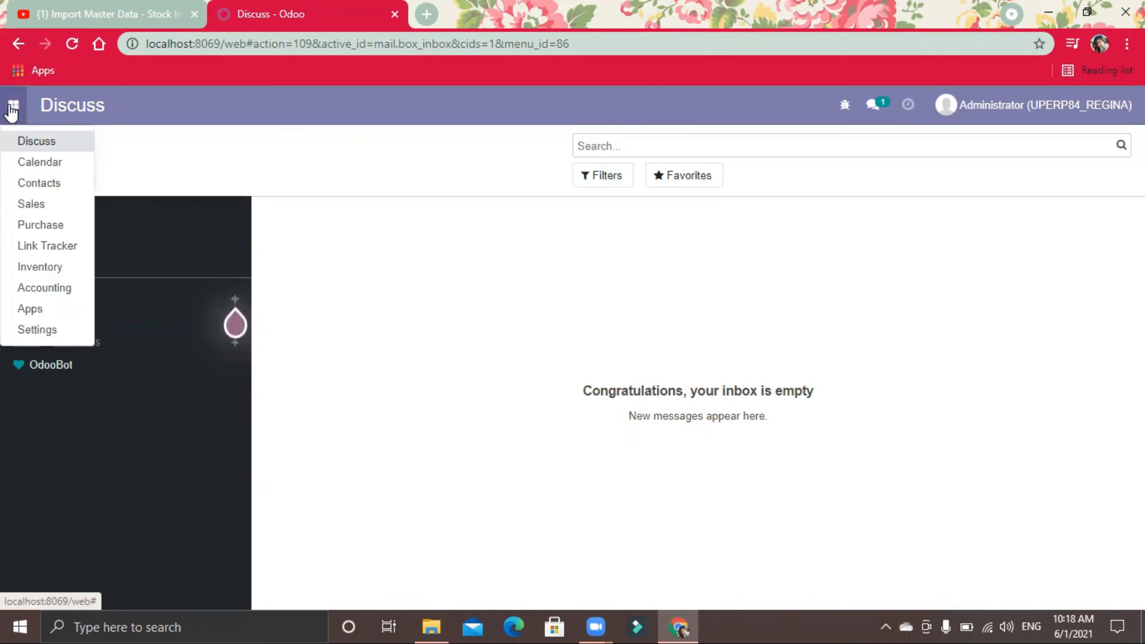
click(41, 268)
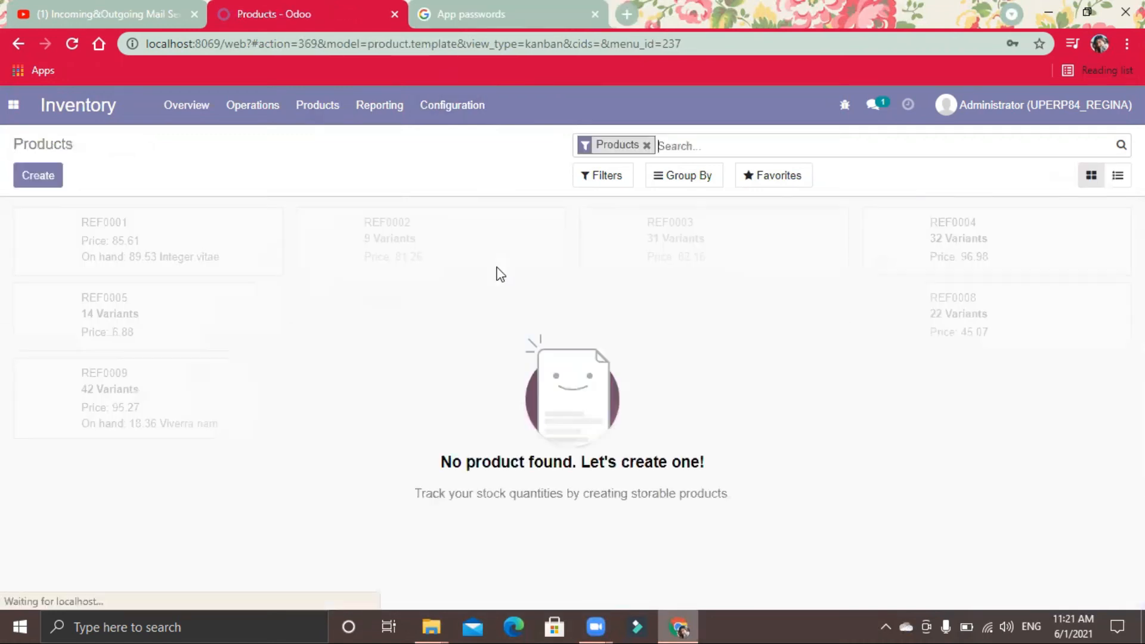
click(754, 177)
click(767, 243)
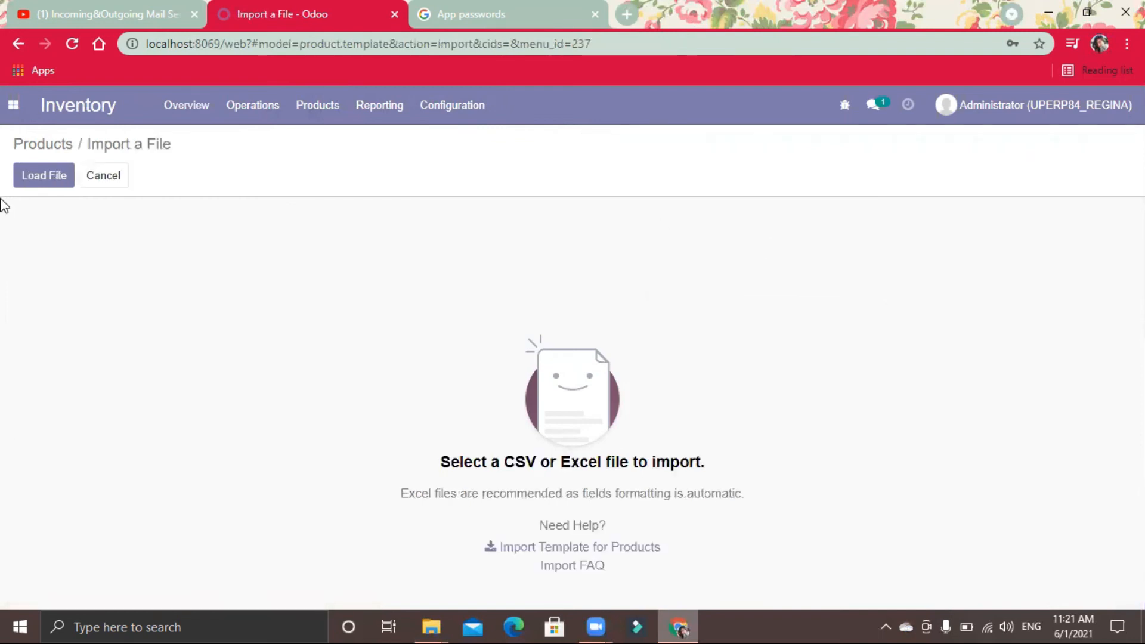
click(62, 169)
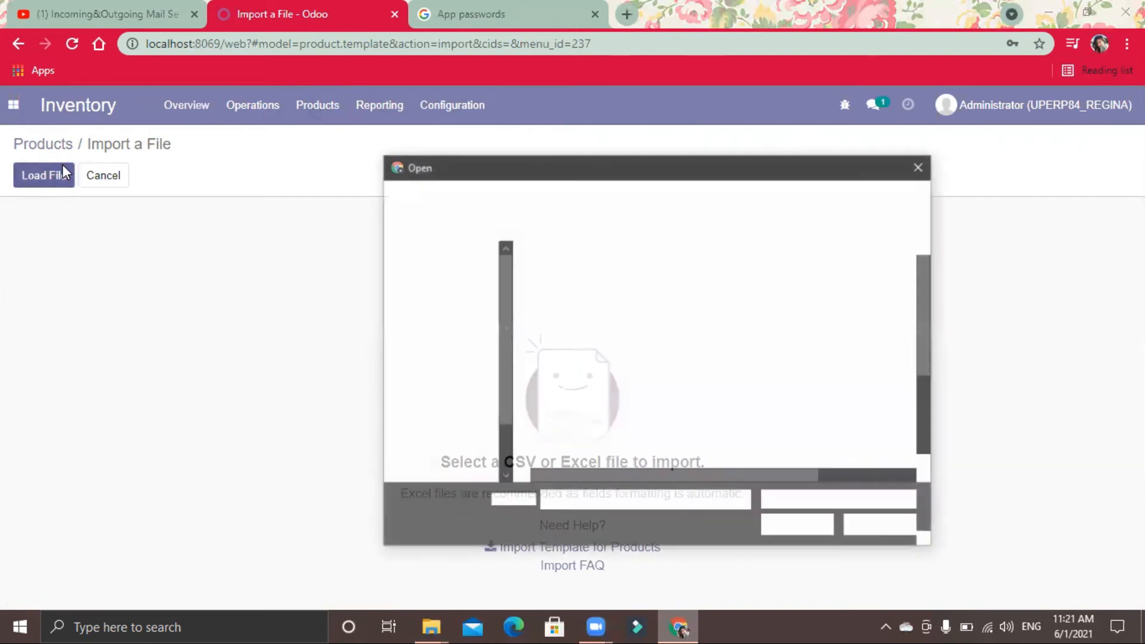
drag(928, 295, 932, 344)
click(642, 388)
click(799, 525)
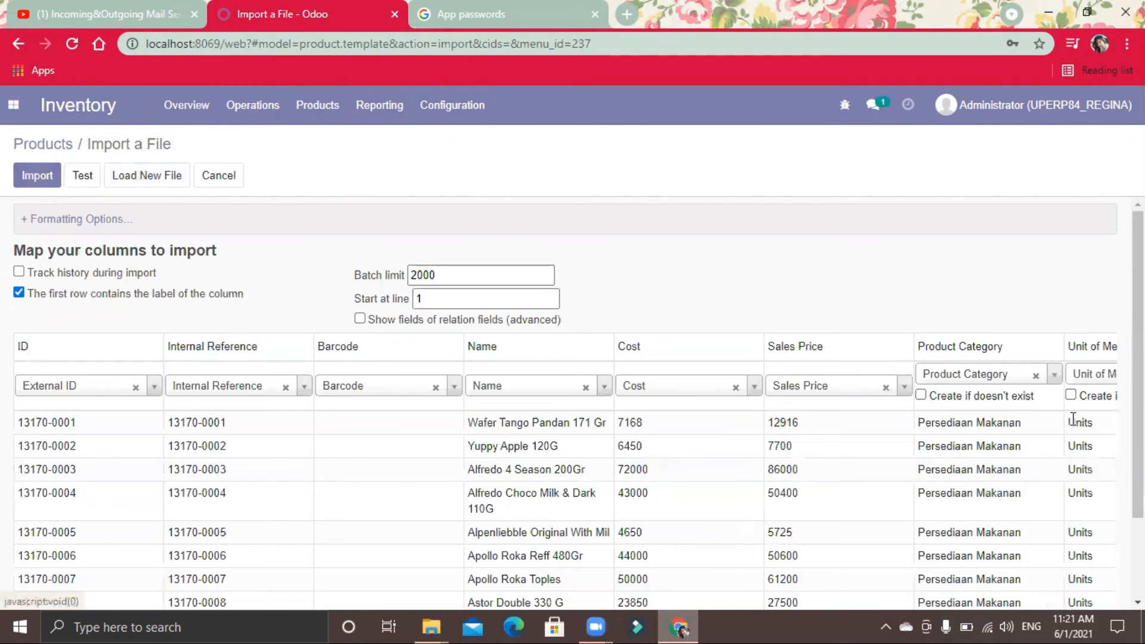
click(75, 176)
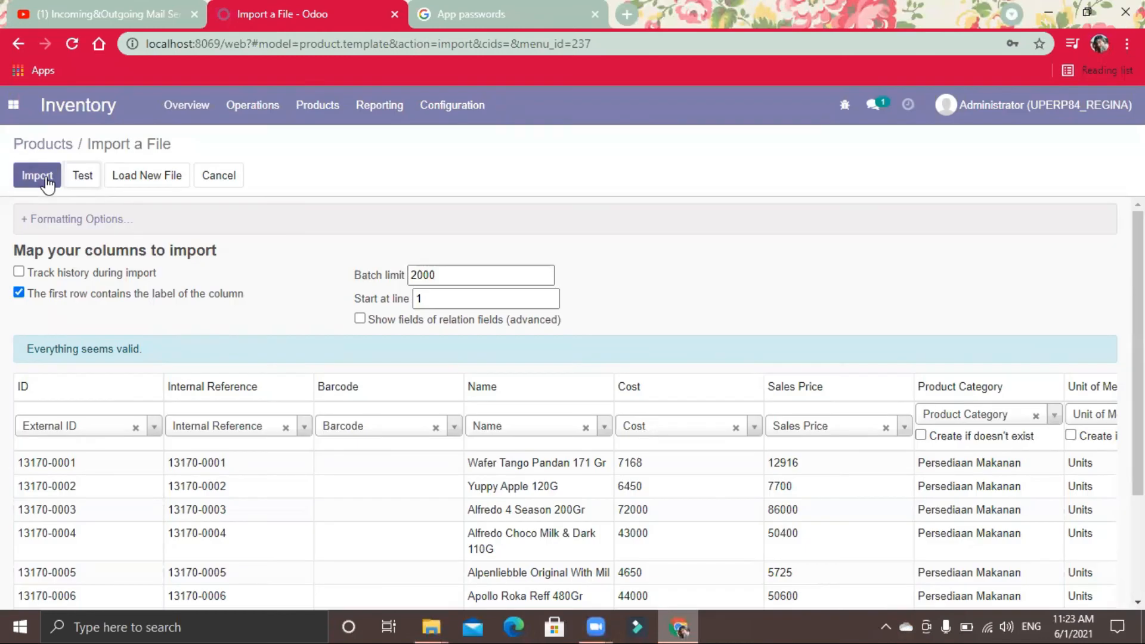
click(46, 179)
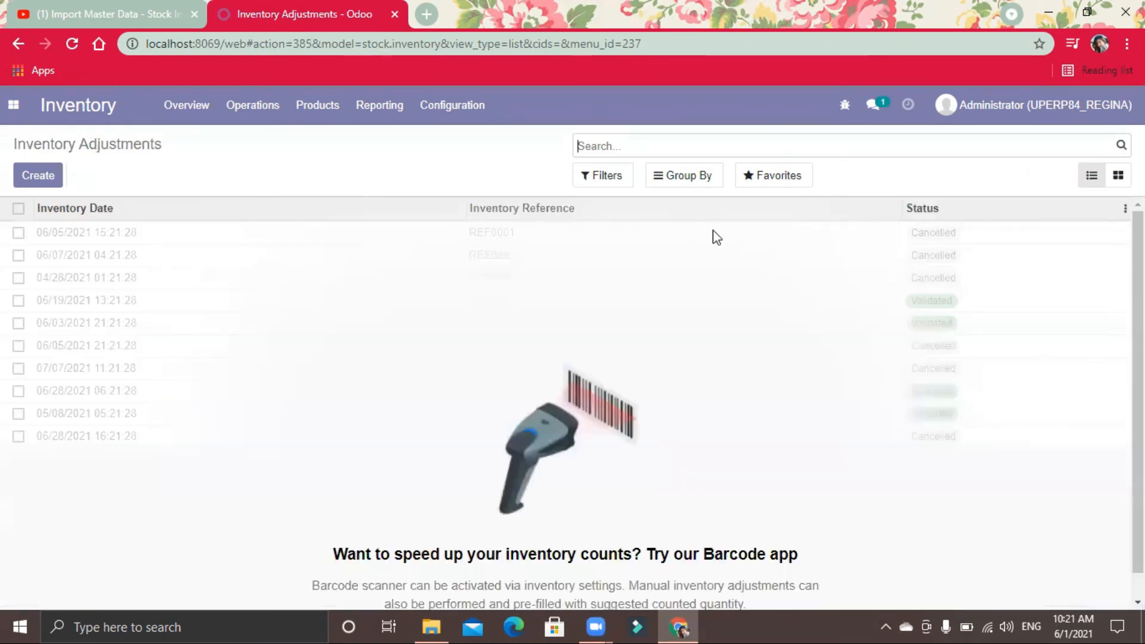
Step: Load the file 10 import.stock.inventory from the retail12-master folder into the Inventory Adjustments import and test it
click(769, 187)
click(779, 240)
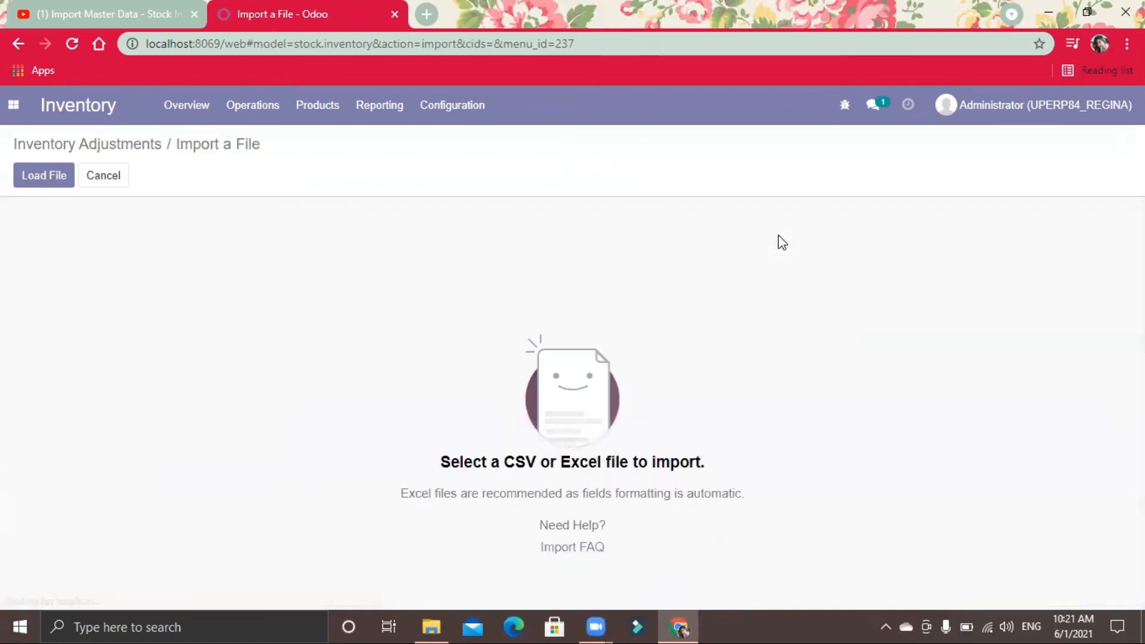
click(34, 171)
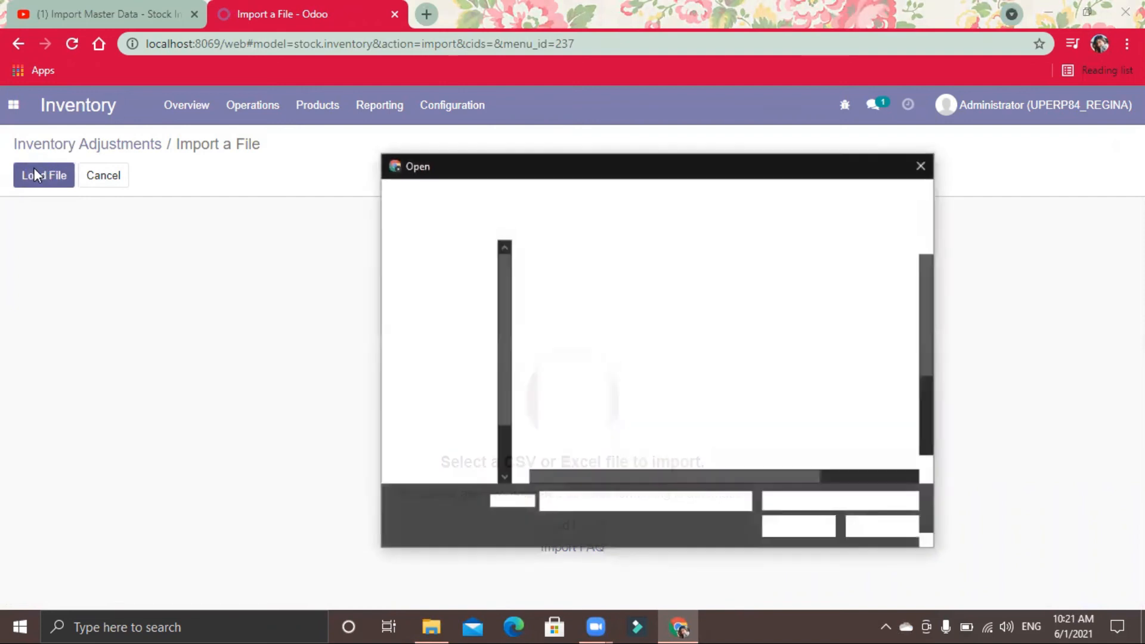
drag(928, 329, 928, 389)
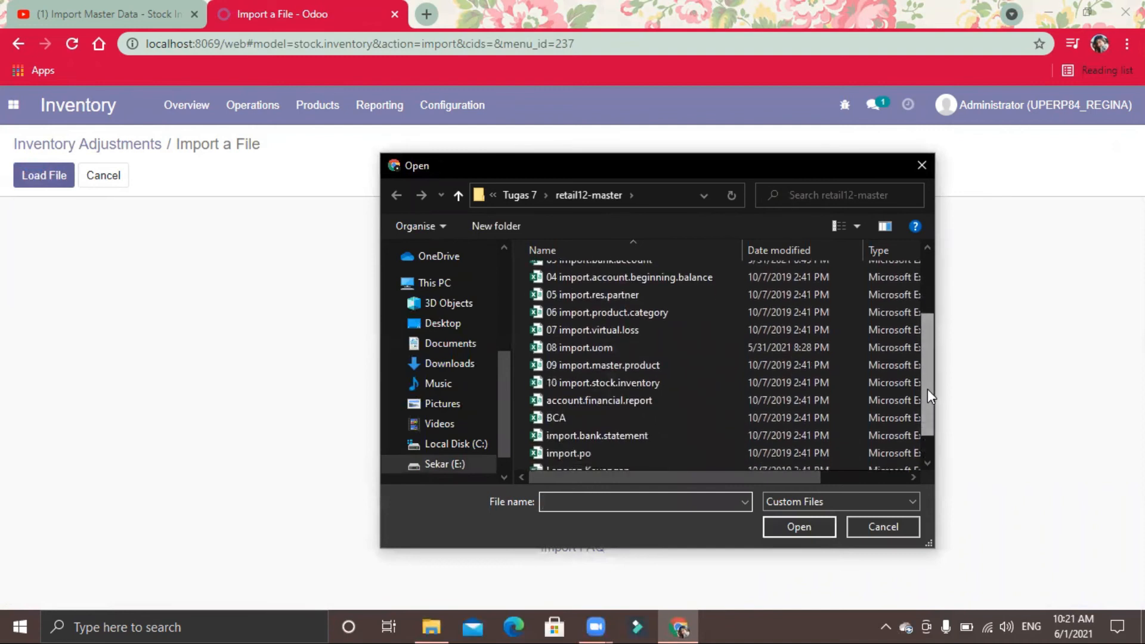
click(625, 384)
click(798, 530)
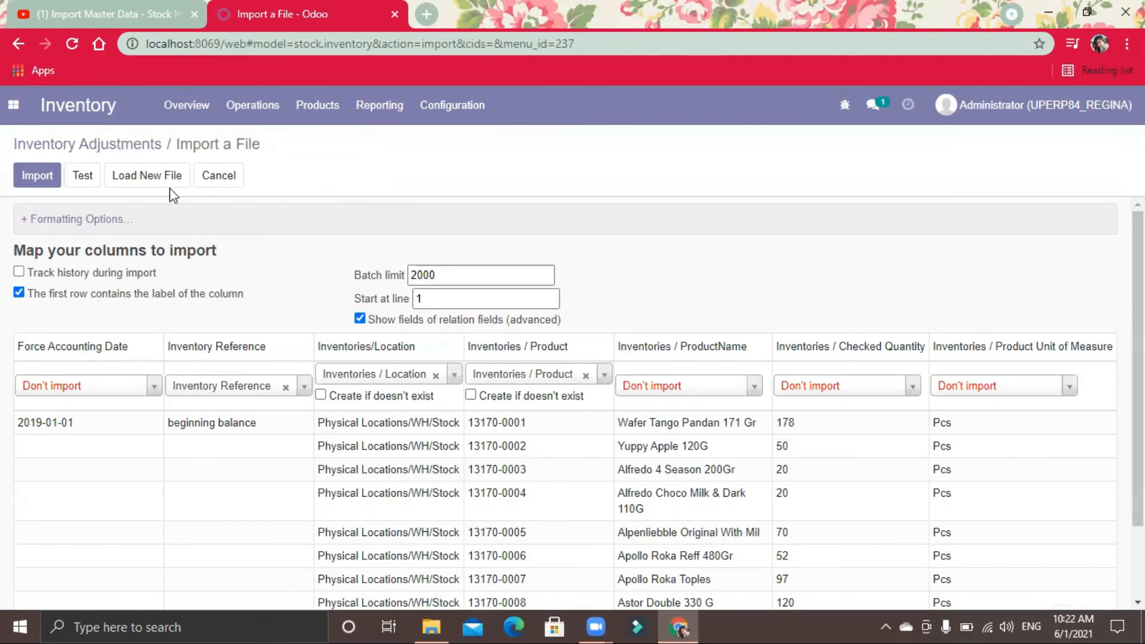
click(83, 178)
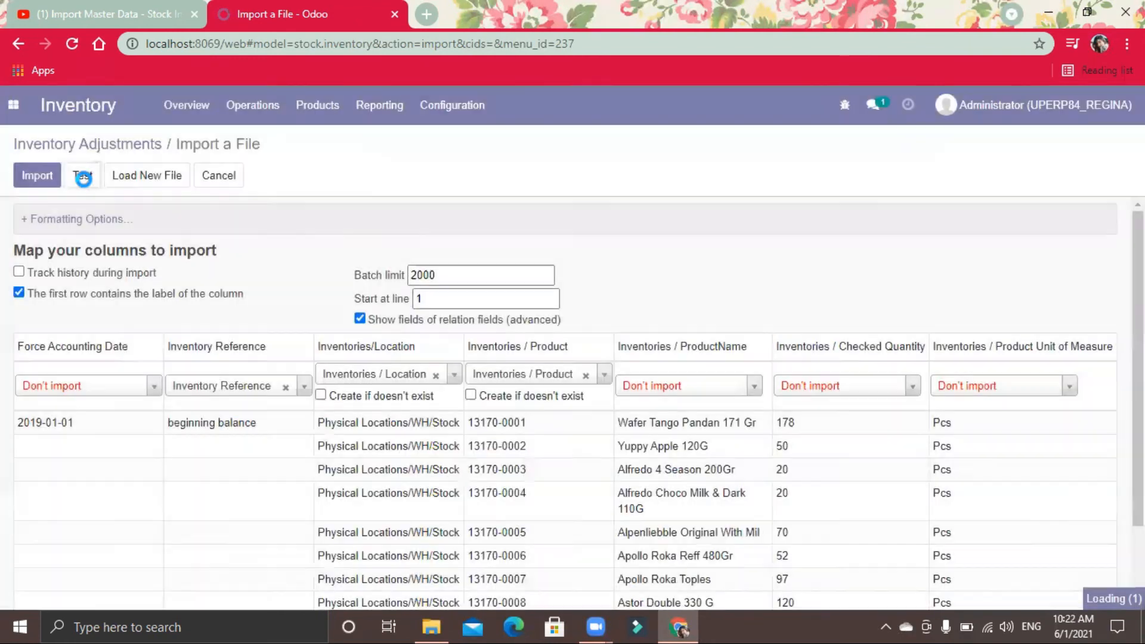
click(84, 177)
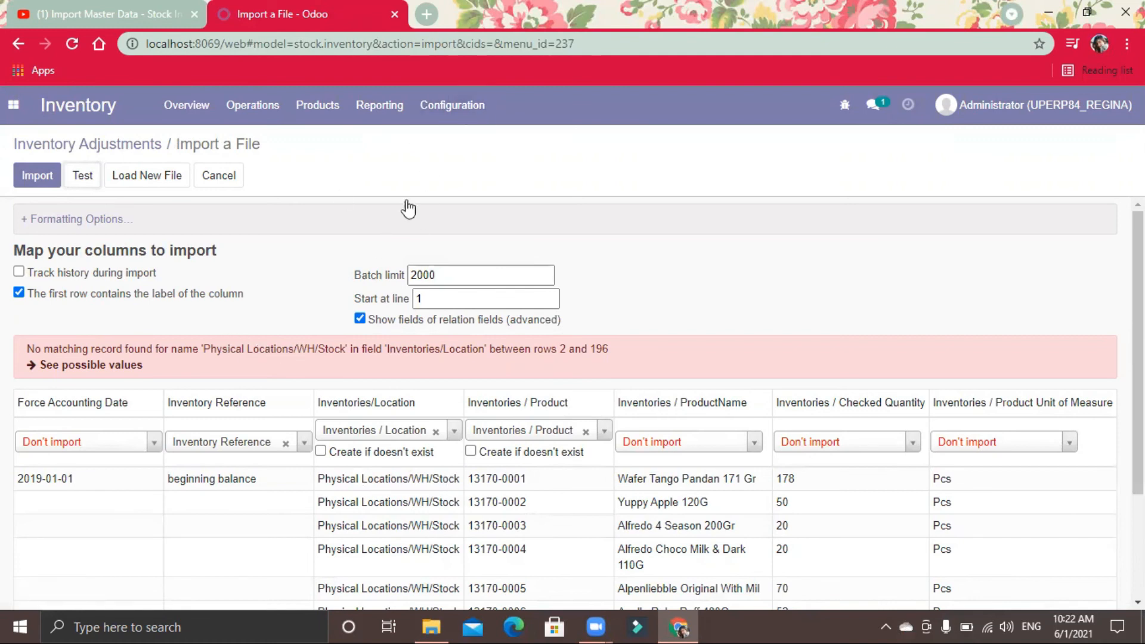
Step: Open the WH/Stock record in the Inventory Locations list to examine its location details
click(425, 122)
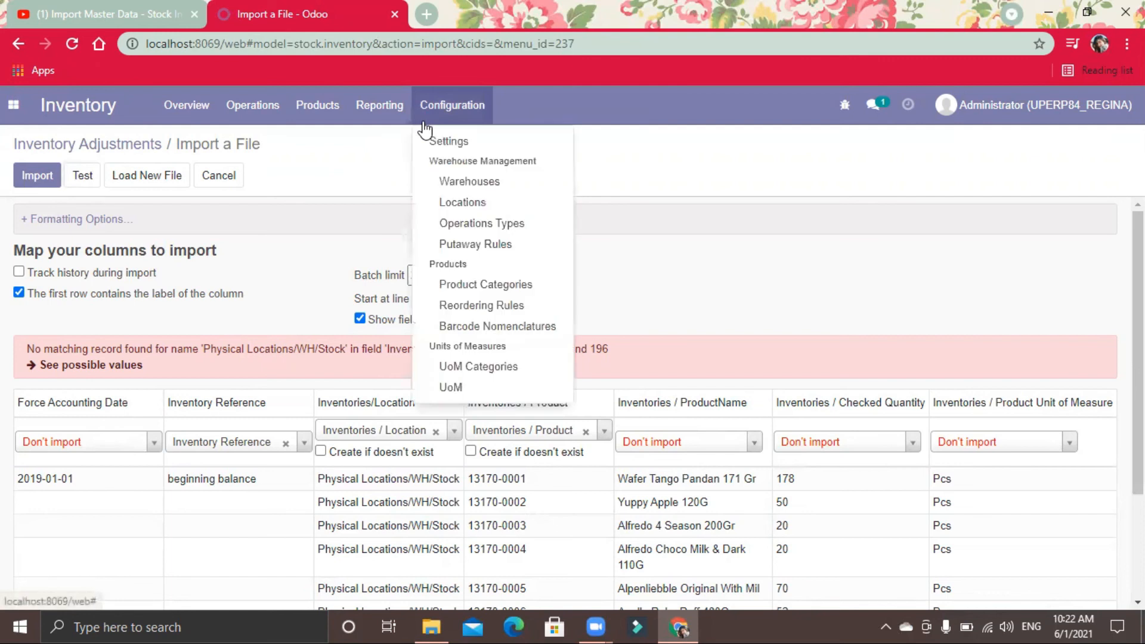
click(474, 201)
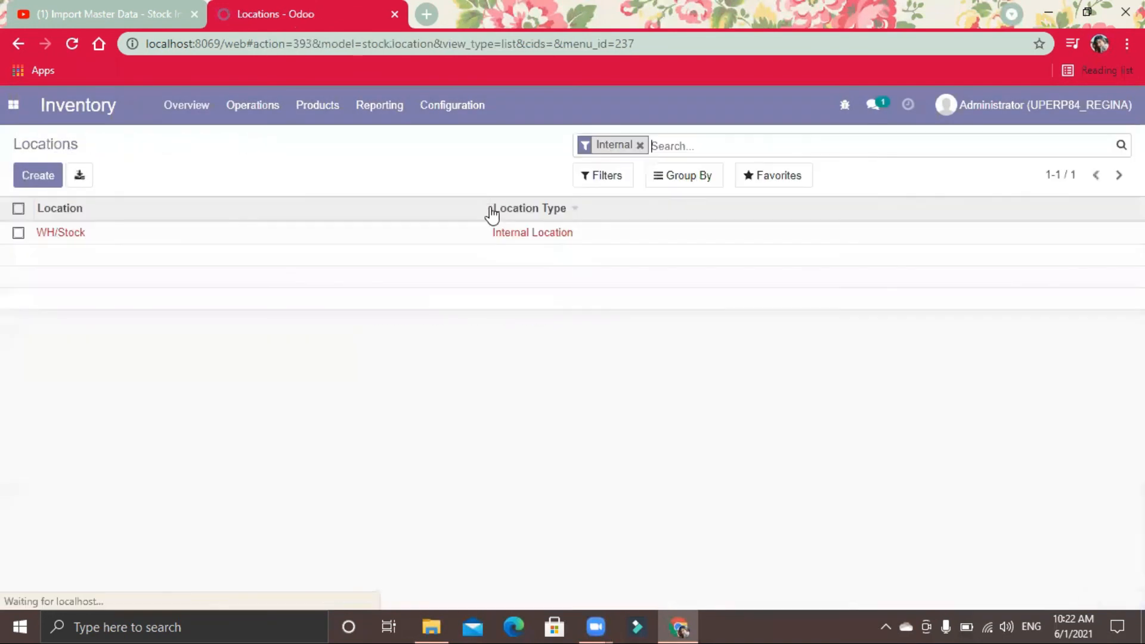
click(456, 239)
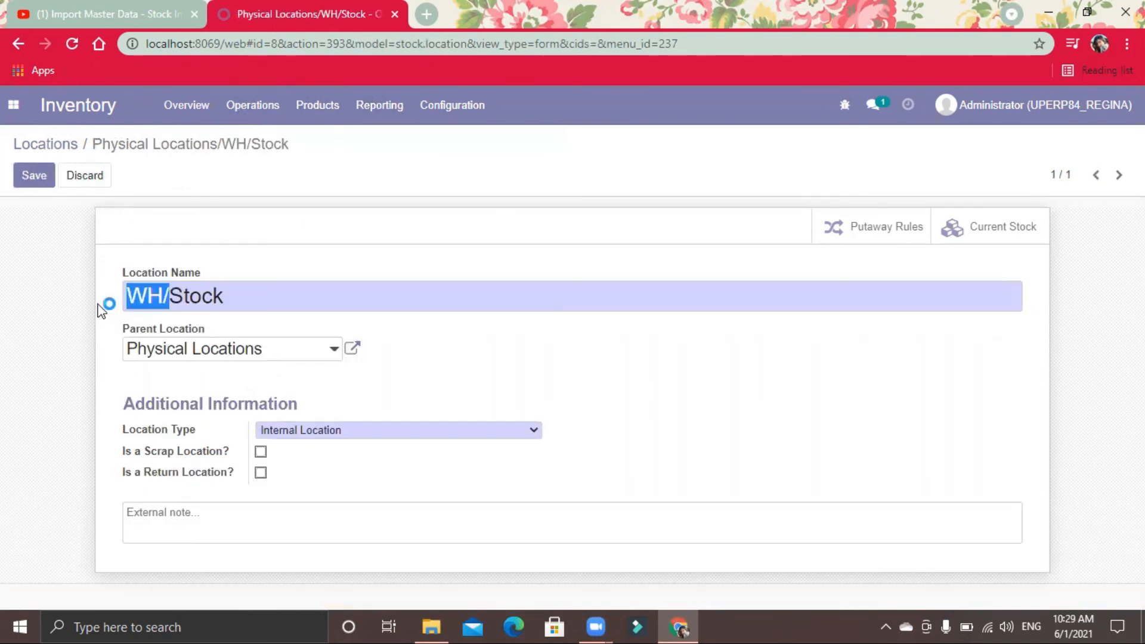
Step: Set the Stock location's parent location to Physical Locations and save the record
key(BackSpace)
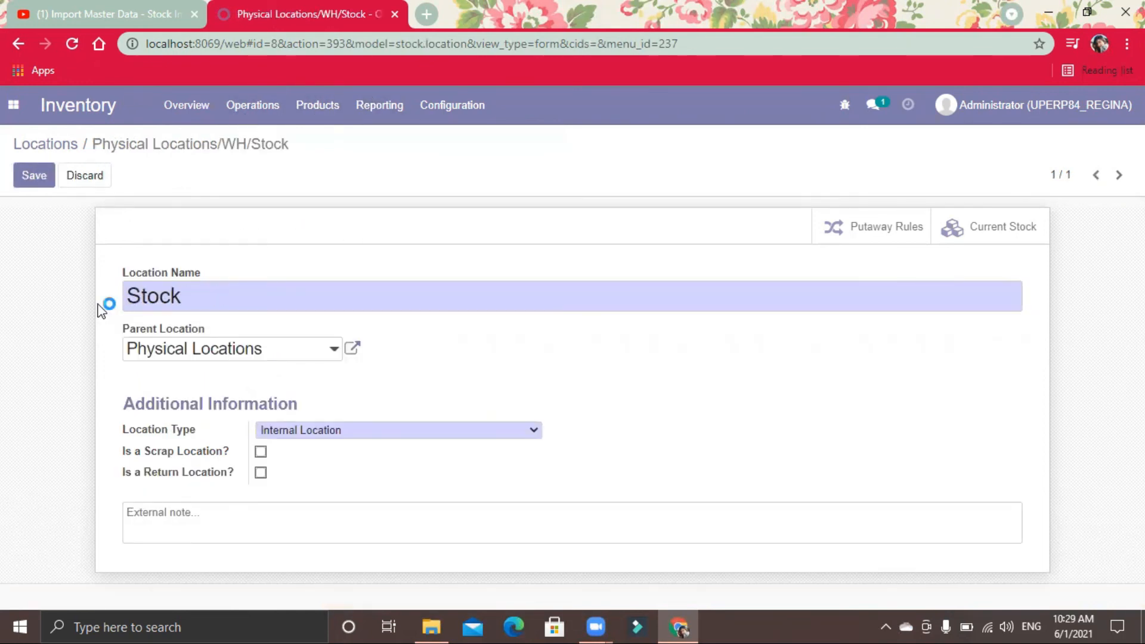
click(30, 182)
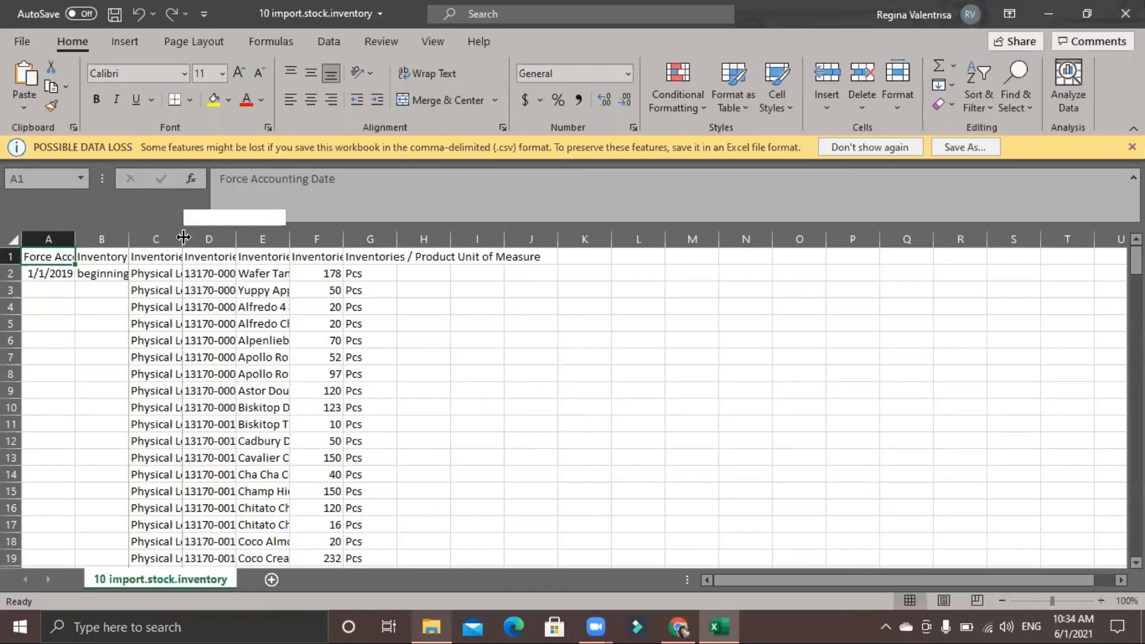
Step: In the 10 import.stock.inventory workbook, widen the Inventories/Location column and change cell C2 to Physical Locations/Stock
drag(221, 239, 266, 249)
double_click(263, 239)
click(263, 273)
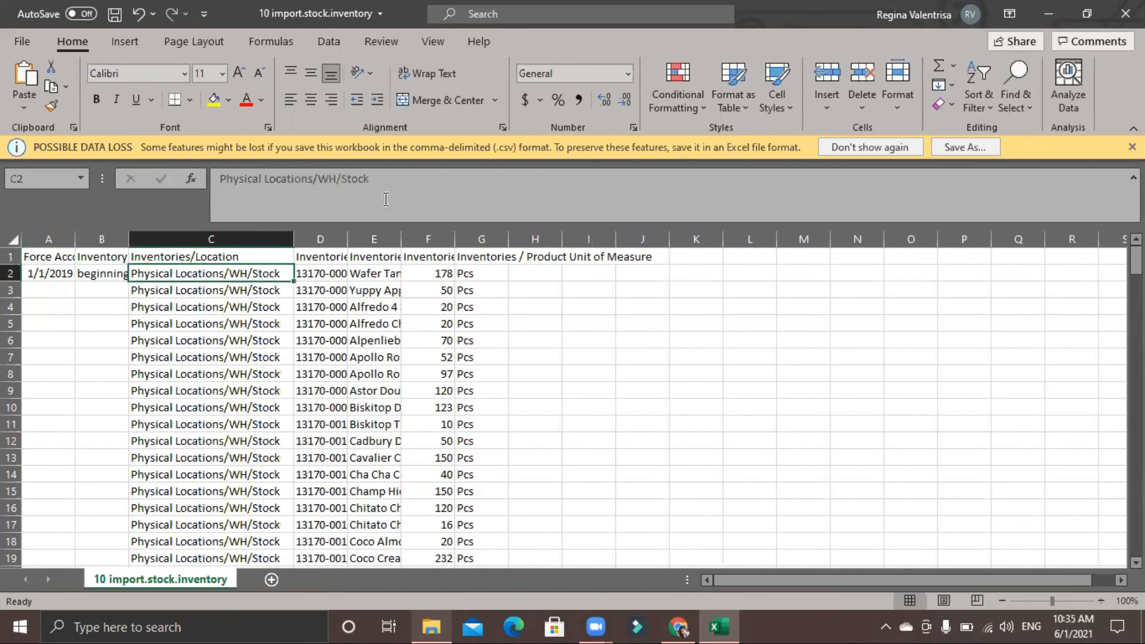
click(345, 182)
key(BackSpace)
key(BackSpace)
key(BackSpace)
key(Return)
Step: Fill the location in C2 down the column to row 196, and save and close the workbook
click(283, 276)
mouse_move(294, 281)
mouse_down()
mouse_move(282, 625)
mouse_move(284, 180)
mouse_move(270, 296)
mouse_move(271, 267)
mouse_move(273, 281)
mouse_up()
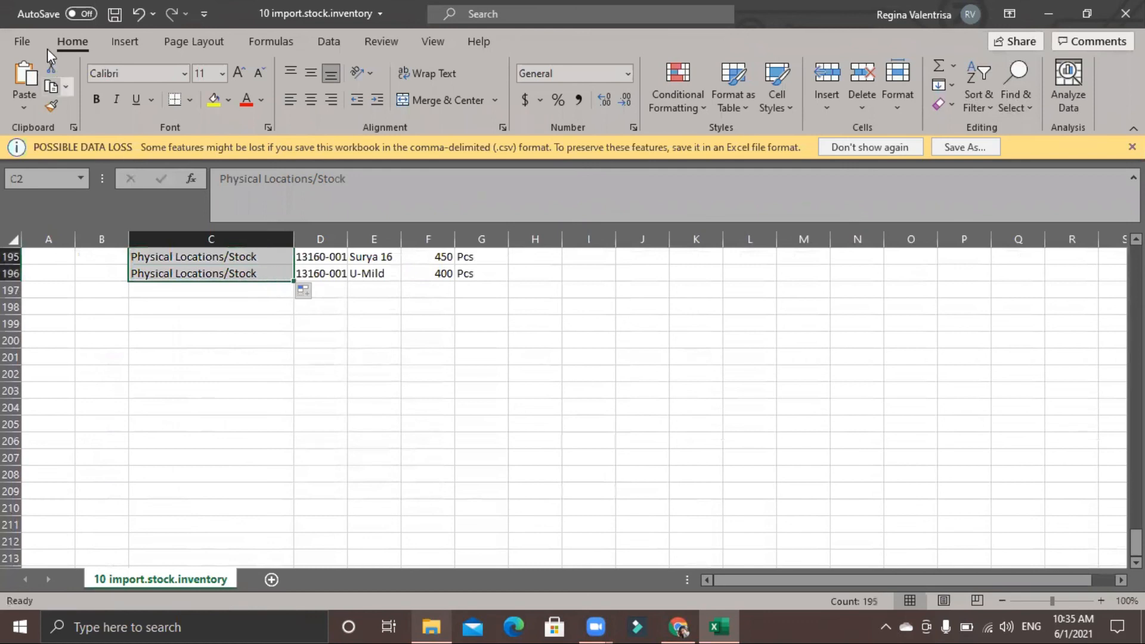
click(114, 14)
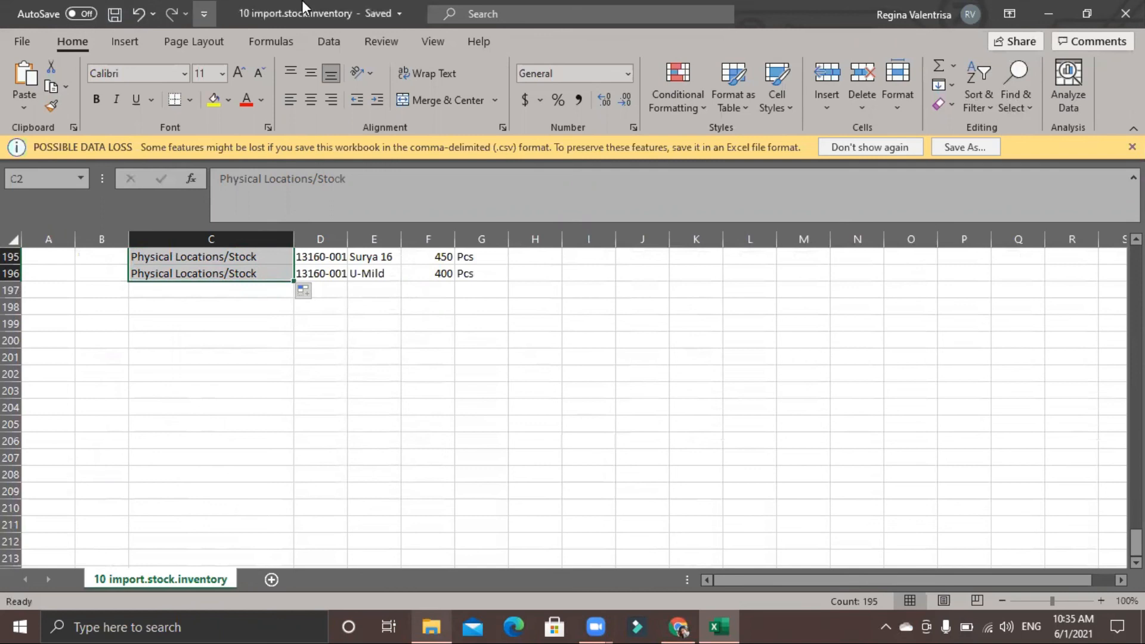
click(1125, 13)
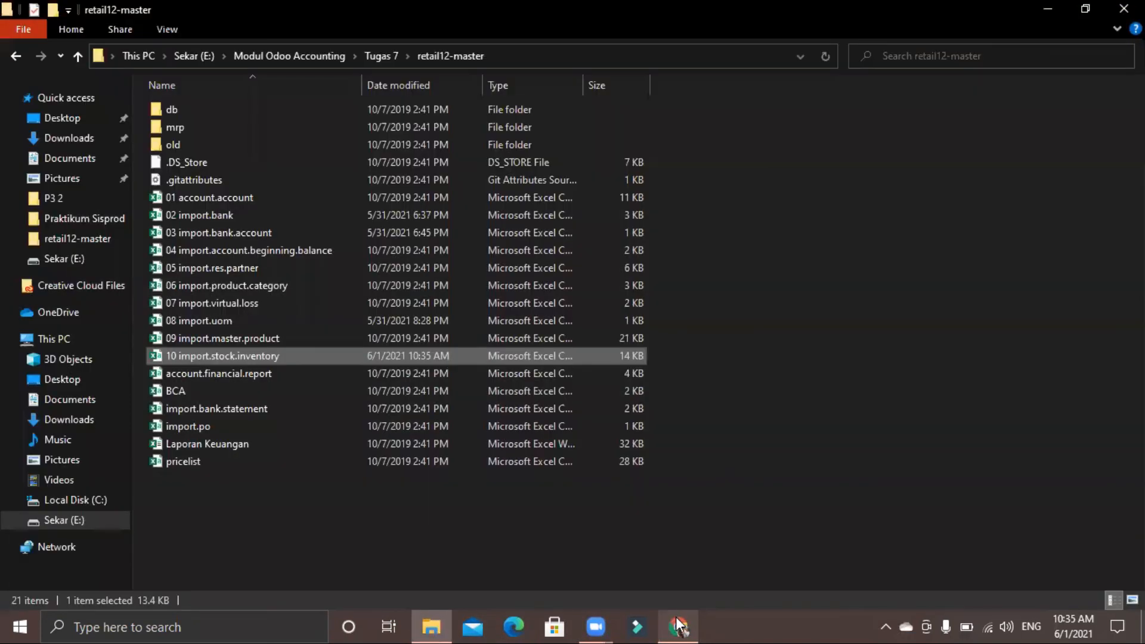
Step: Switch back to Odoo in the browser and open the record import for Inventory Adjustments
click(678, 626)
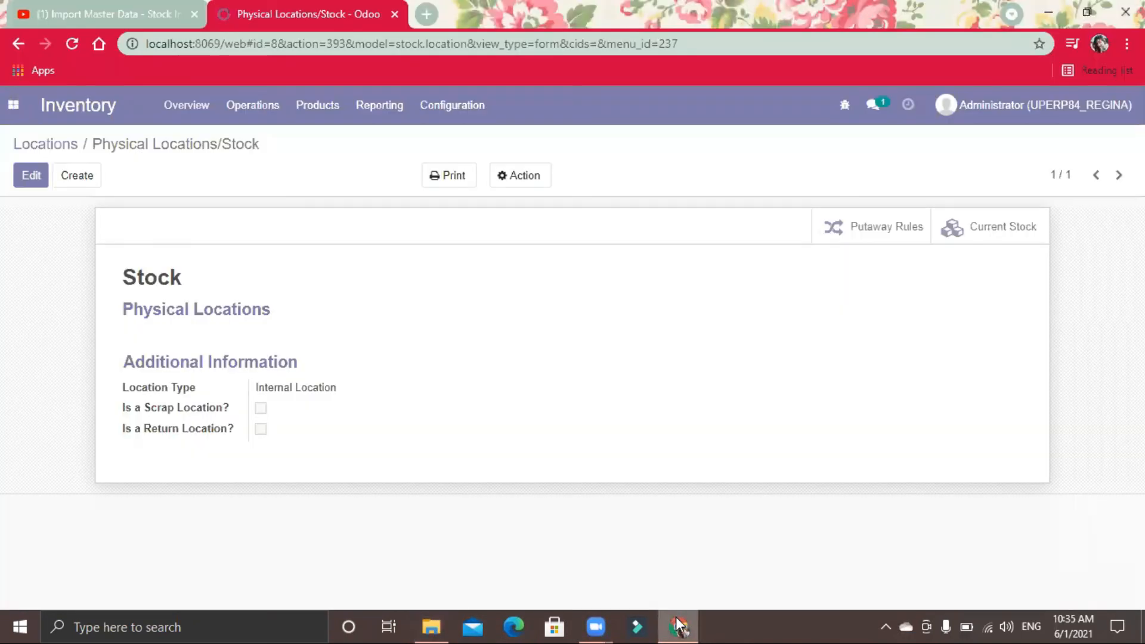
click(253, 108)
click(299, 184)
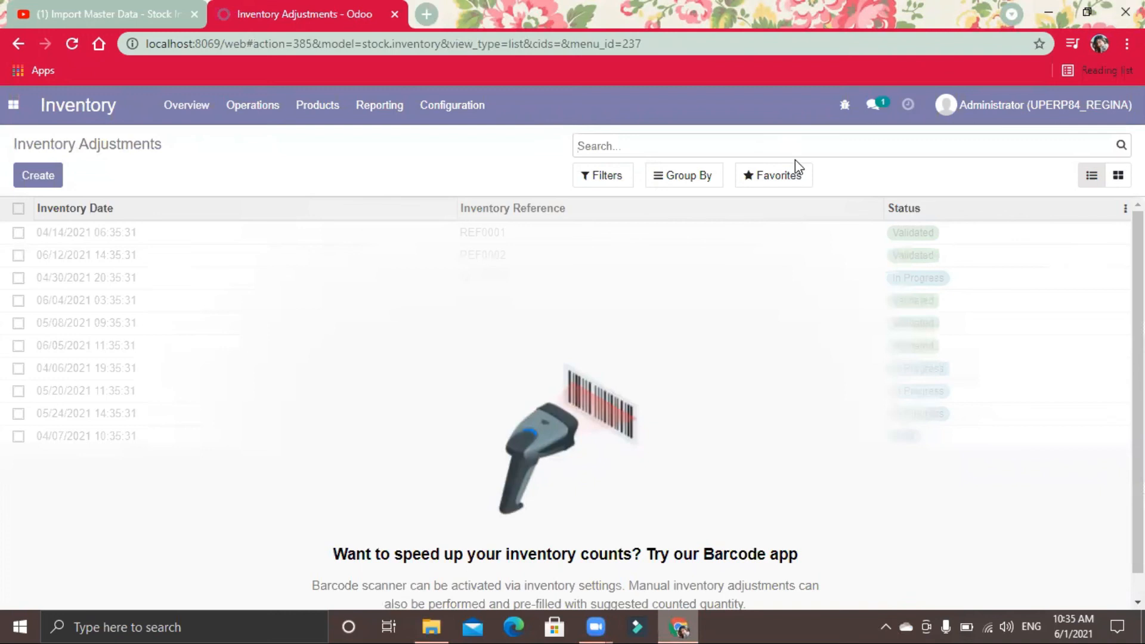
click(793, 168)
click(795, 245)
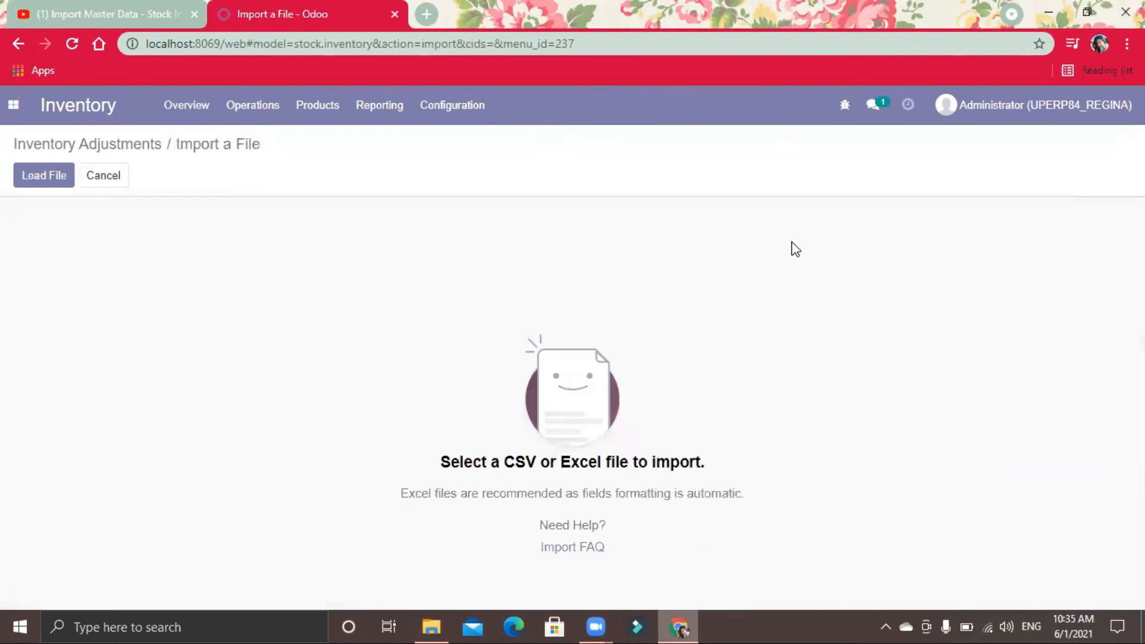
Step: Load the edited file 10 import.stock.inventory from the retail12-master folder and test the import
click(30, 186)
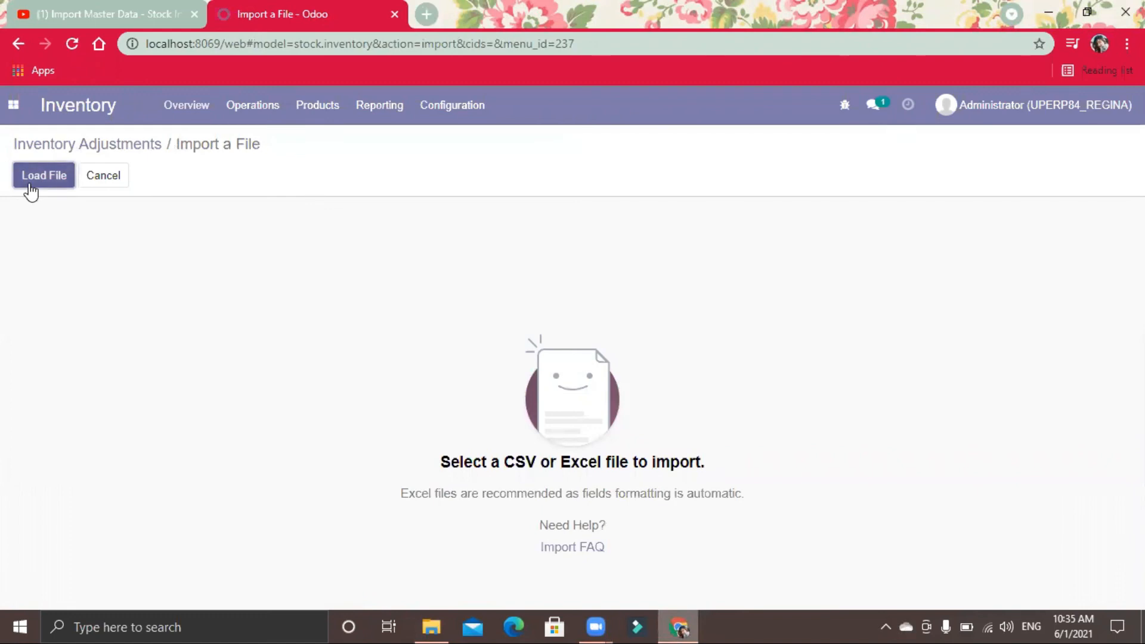
click(31, 186)
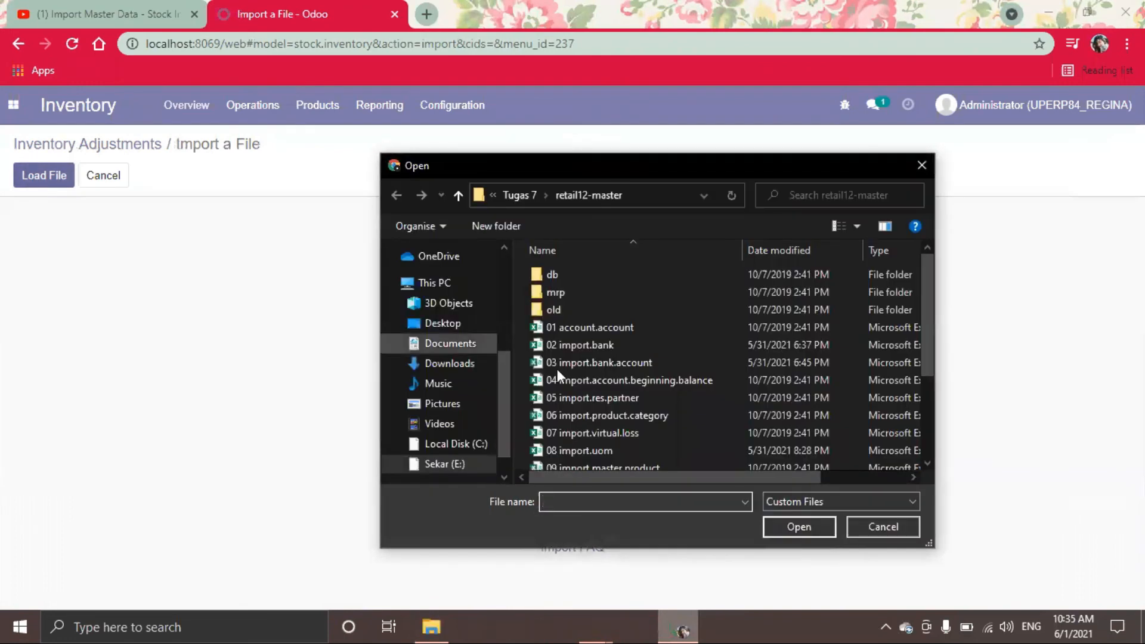
drag(925, 315, 929, 403)
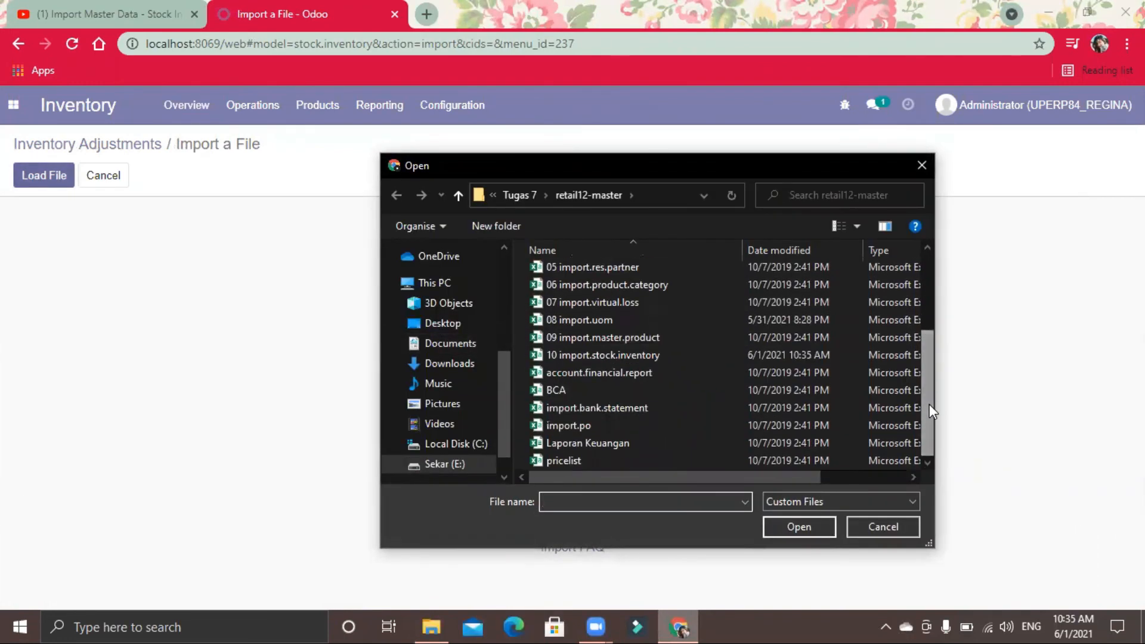
click(649, 357)
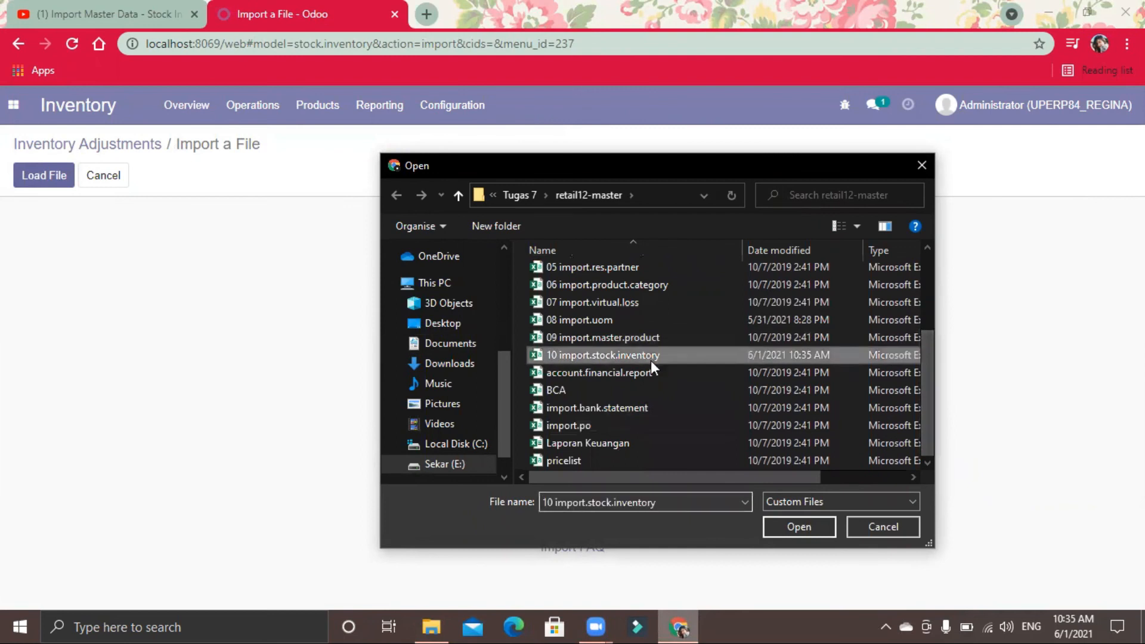
click(795, 523)
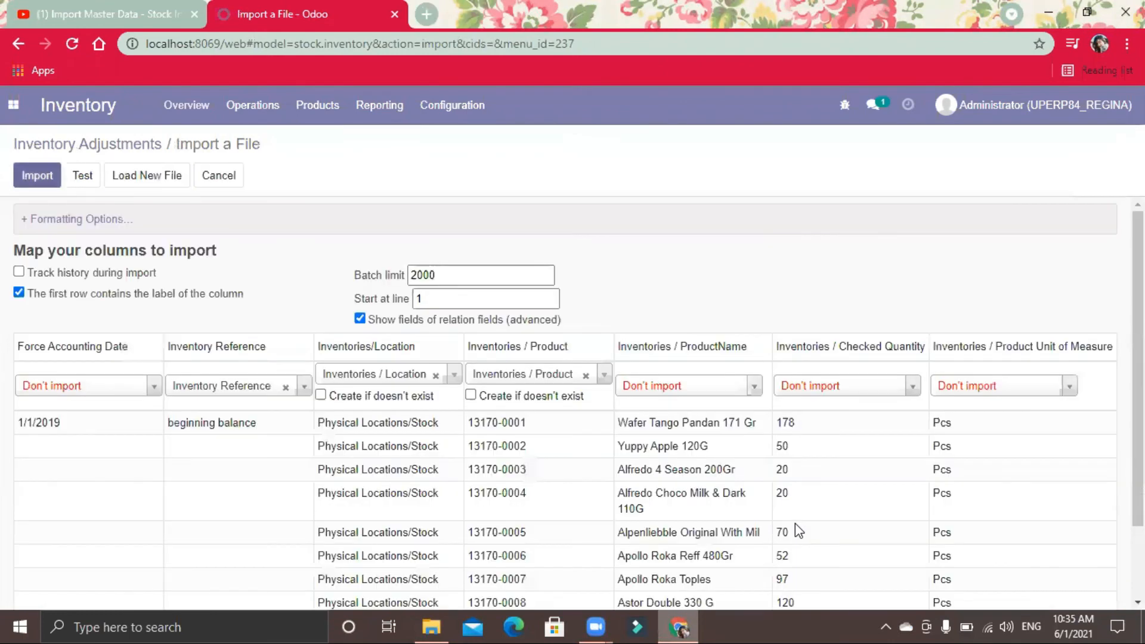
click(85, 173)
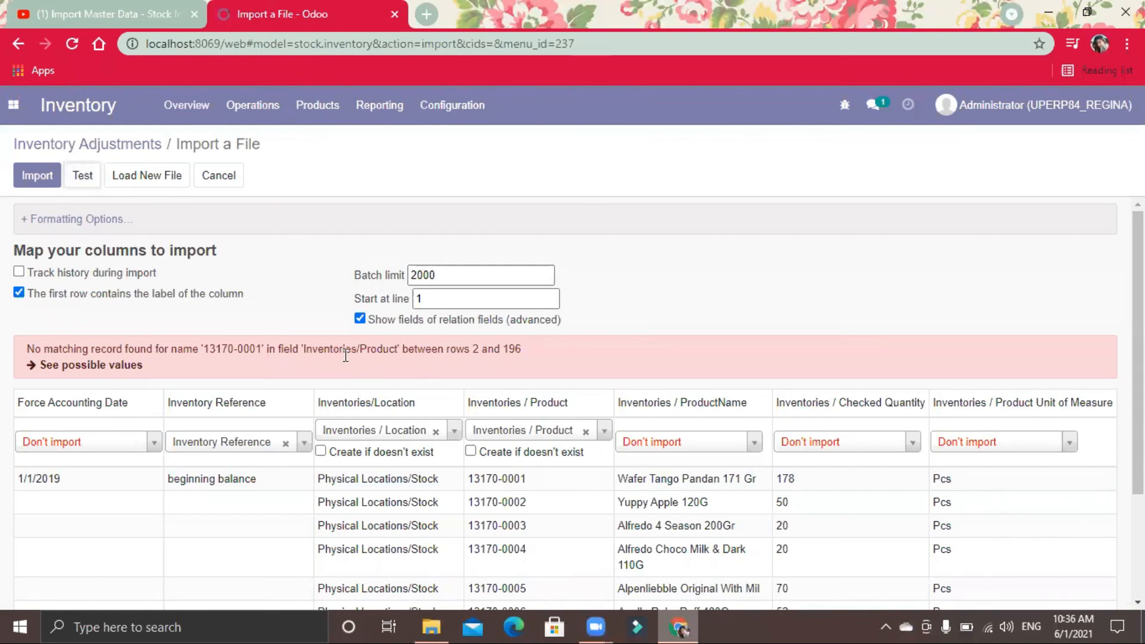
Step: Open the Product Categories list, go to its record import and start loading a file
click(253, 105)
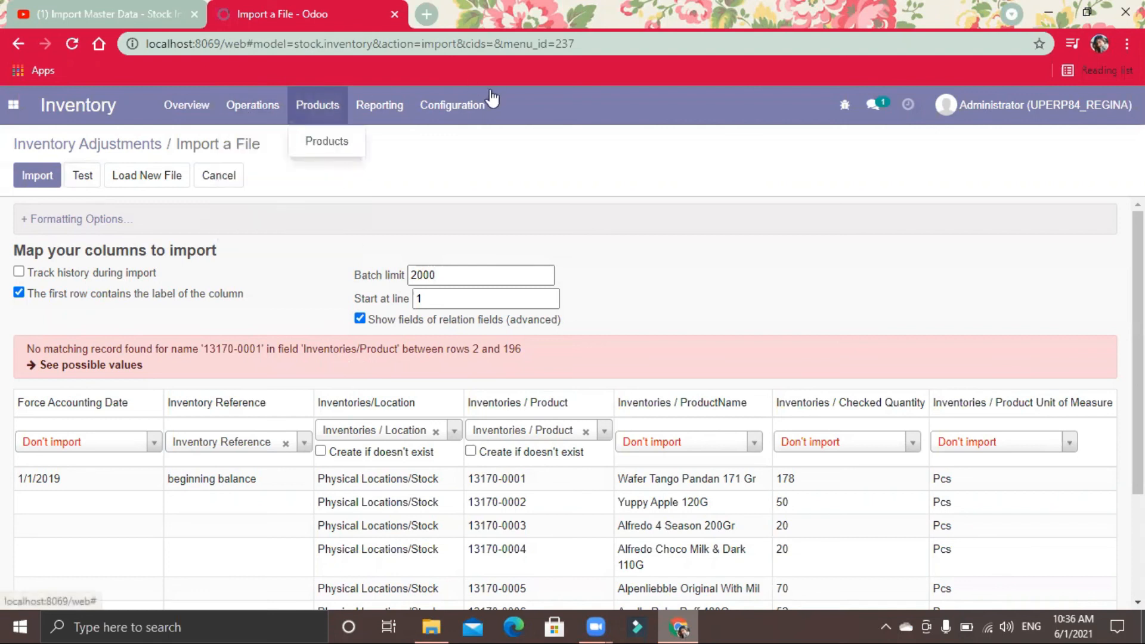
mouse_move(490, 100)
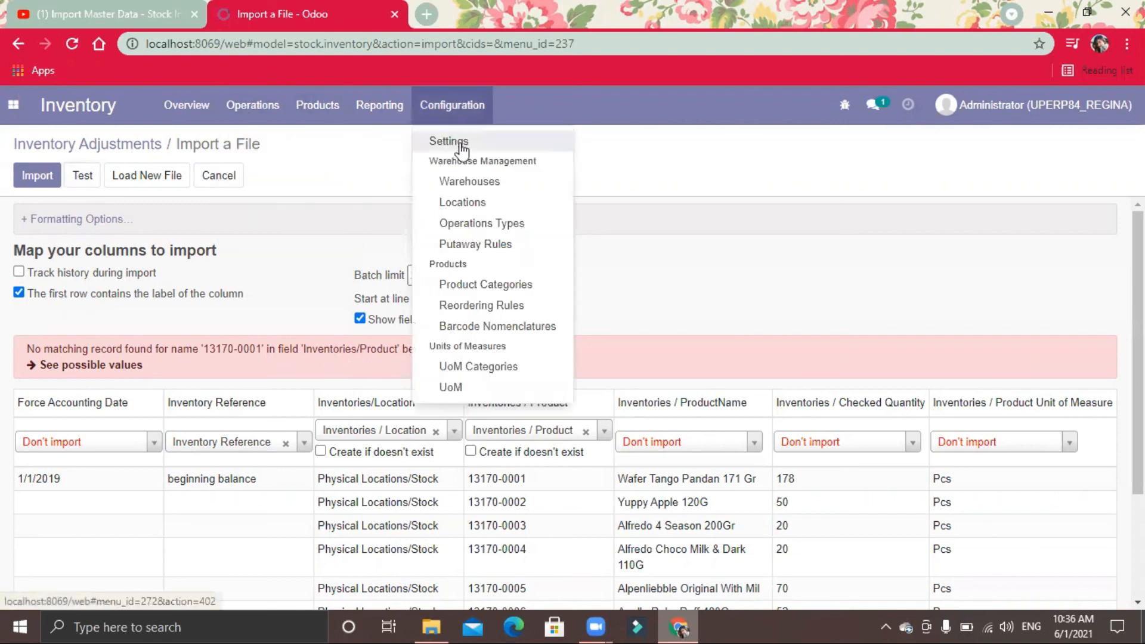
click(466, 285)
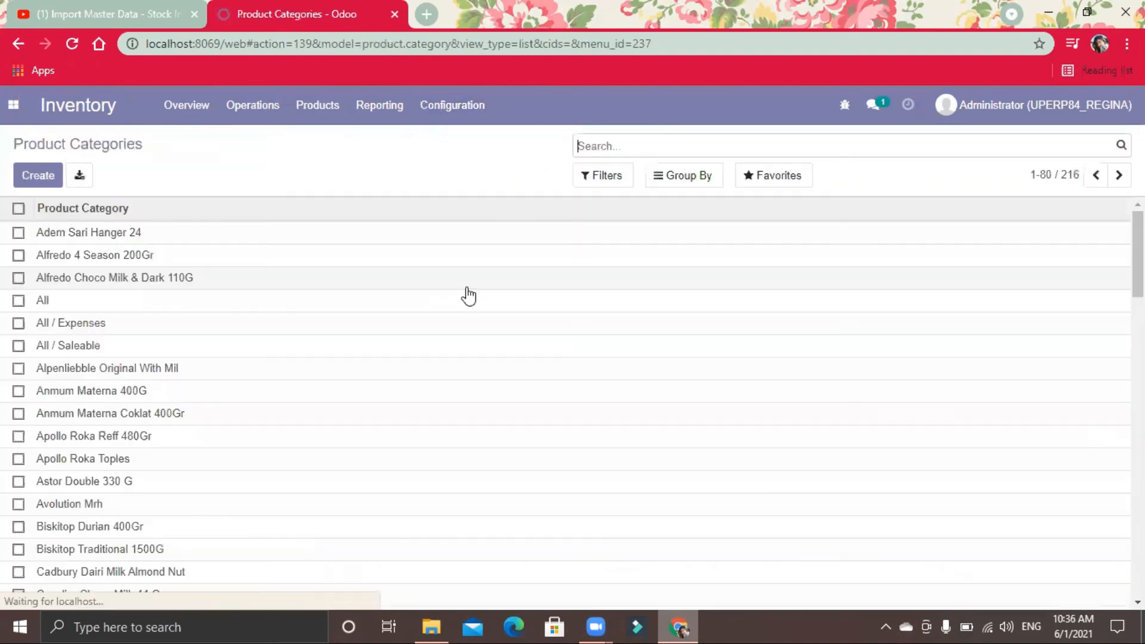
click(786, 179)
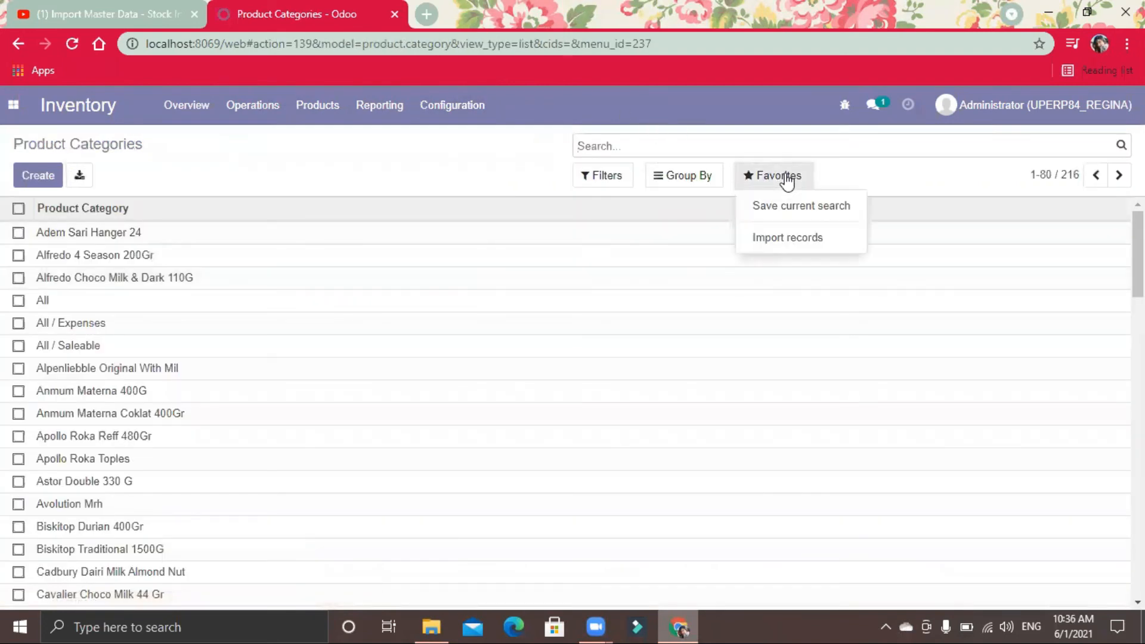
click(788, 245)
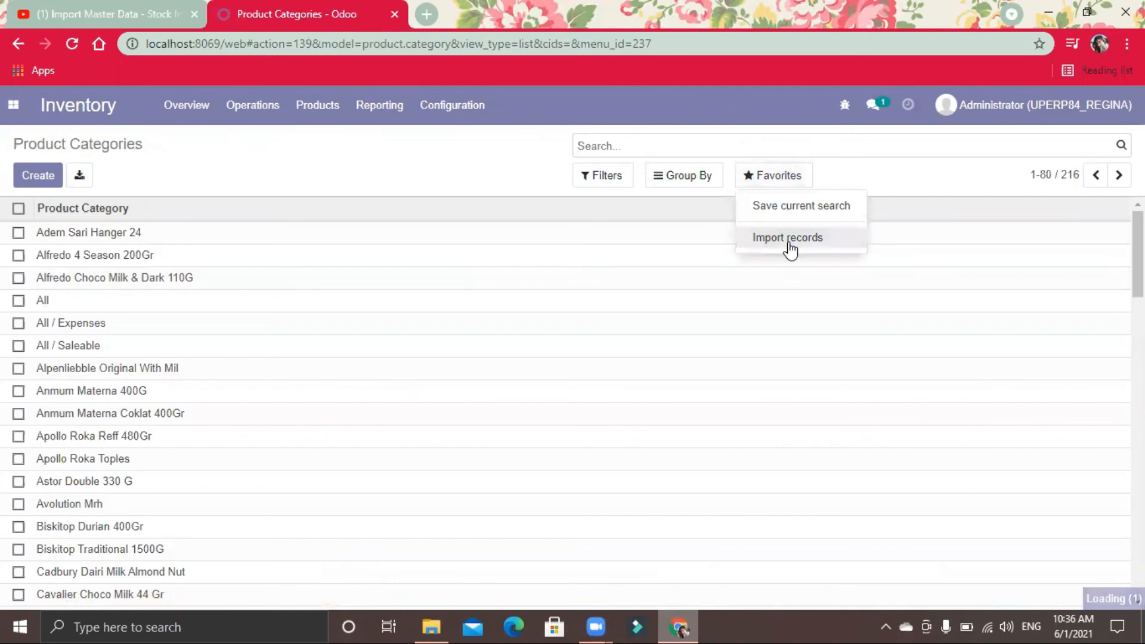
click(47, 164)
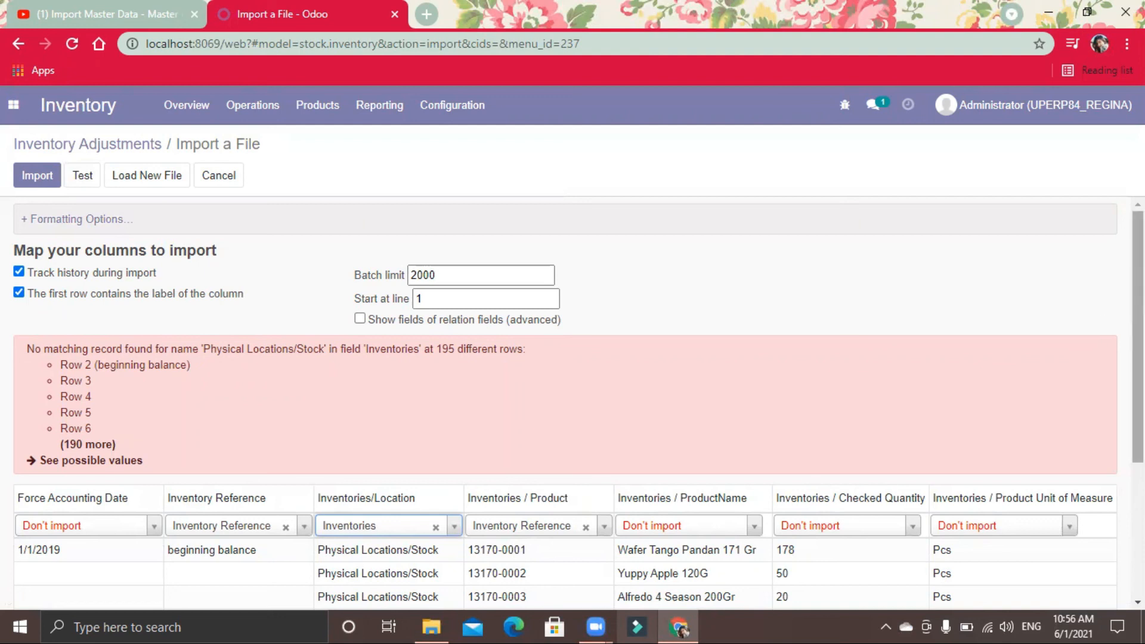
scroll(943, 289, down, 3)
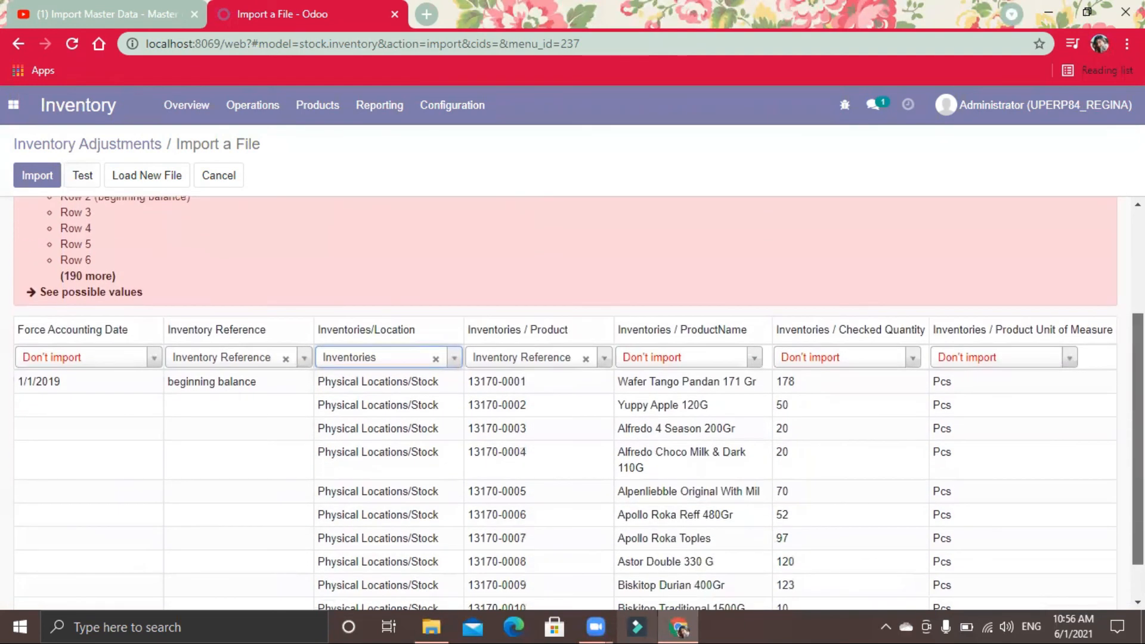
scroll(566, 402, up, 3)
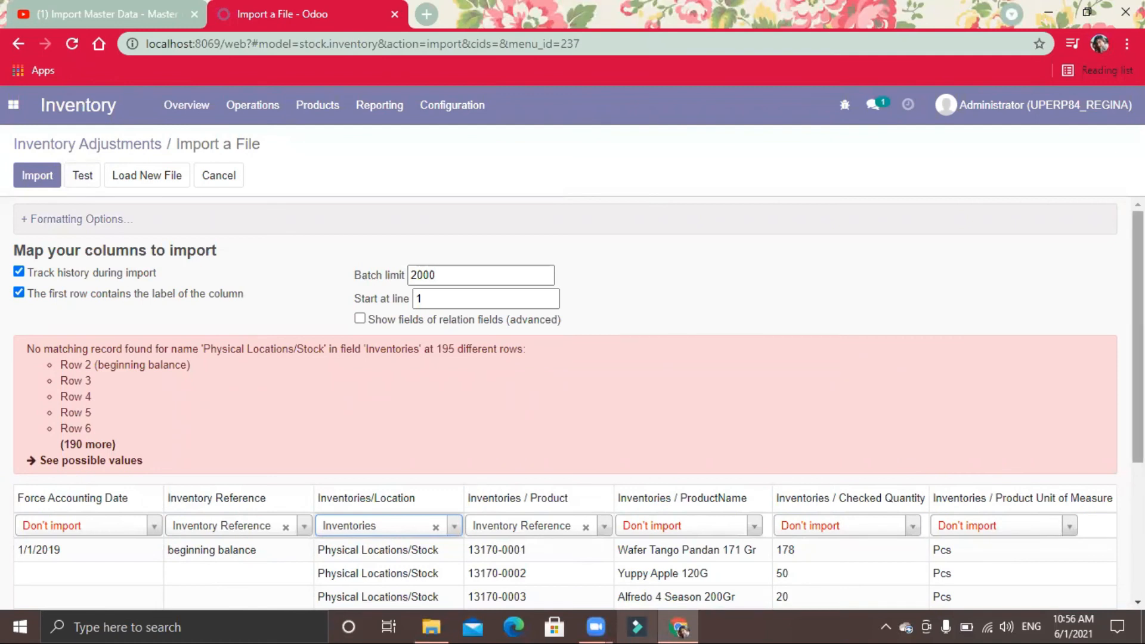
mouse_move(1138, 337)
mouse_down()
mouse_move(1138, 351)
mouse_move(1138, 337)
mouse_up()
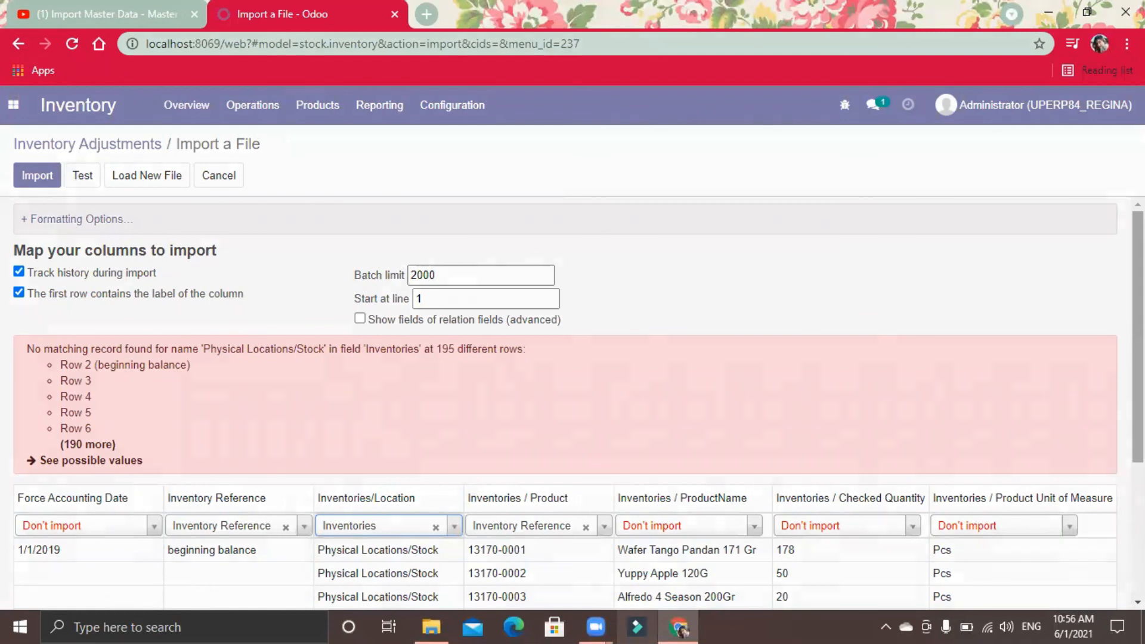